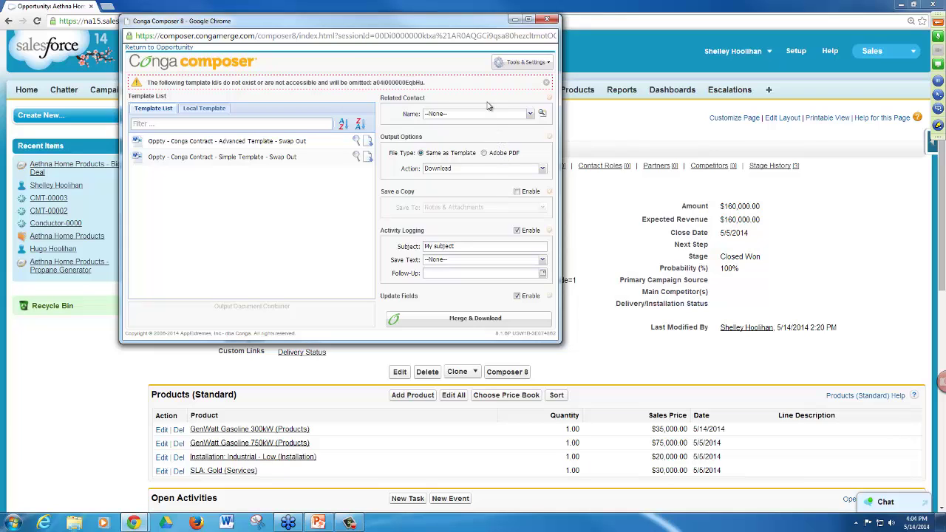
Step: Open the Template Builder for the Aethna Home Products - Big Deal opportunity
{"action": "left_click", "coordinate": [513, 66]}
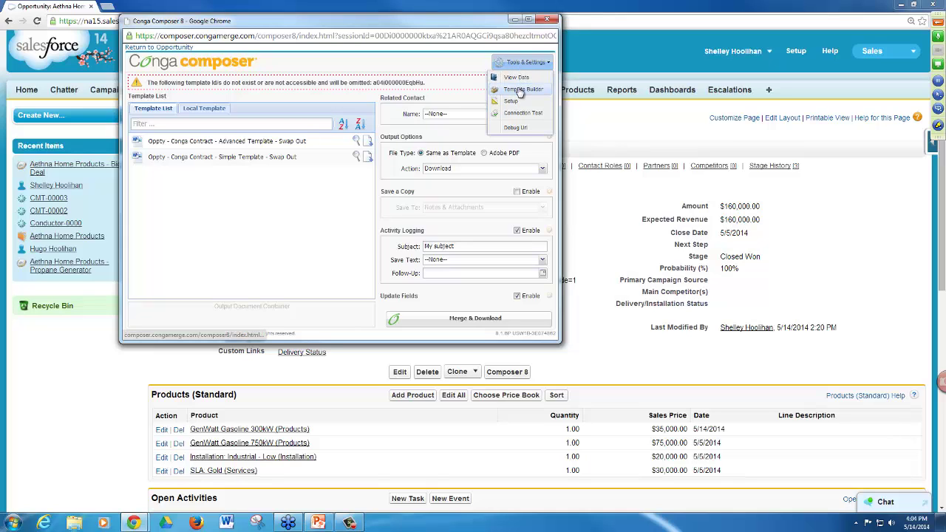
{"action": "left_click", "coordinate": [520, 89]}
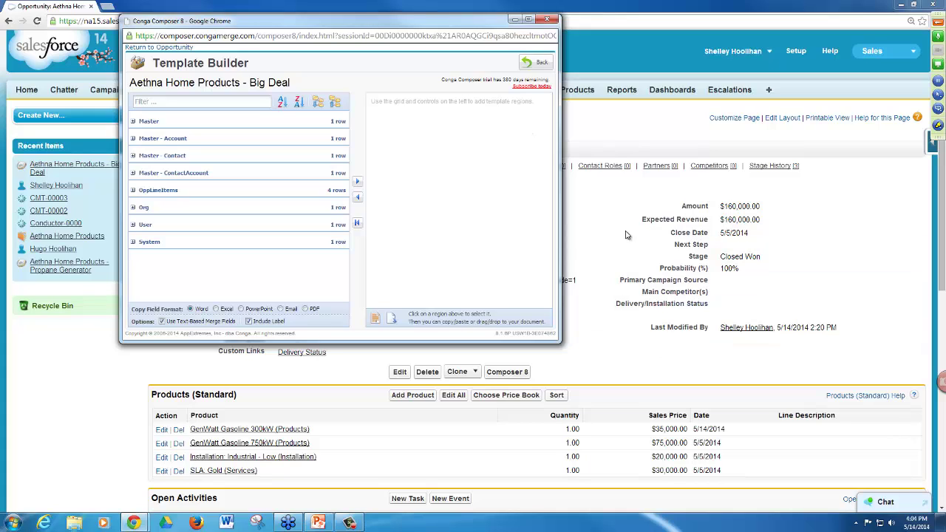
Step: Examine the merge fields available in the Master, OppLineItems, User and System groups, collapsing each group after viewing
{"action": "left_click", "coordinate": [132, 122]}
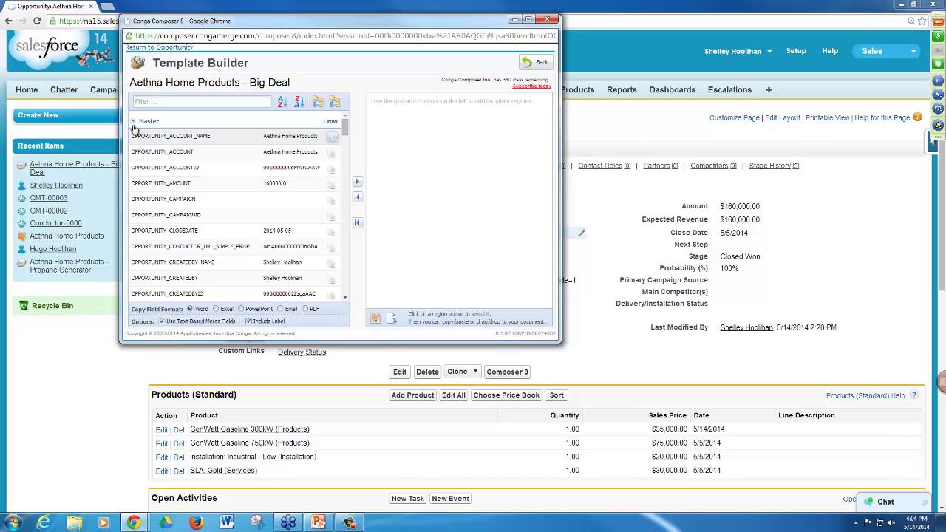
{"action": "left_click", "coordinate": [133, 121]}
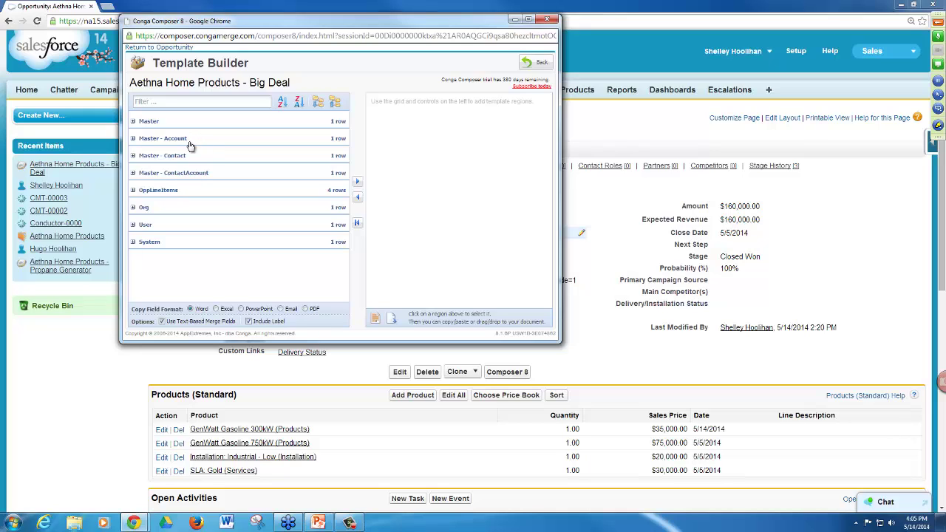
{"action": "left_click", "coordinate": [133, 190]}
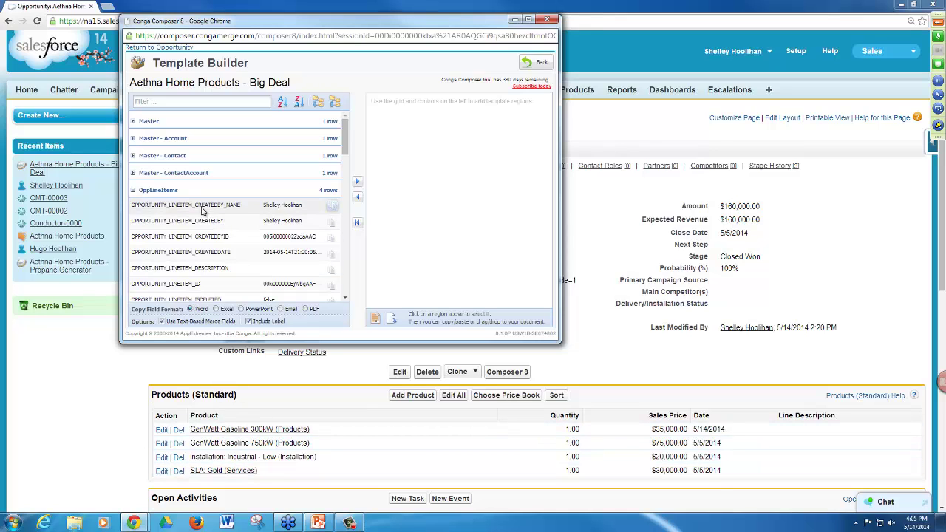
{"action": "scroll", "coordinate": [221, 271], "scroll_direction": "down", "scroll_amount": 1}
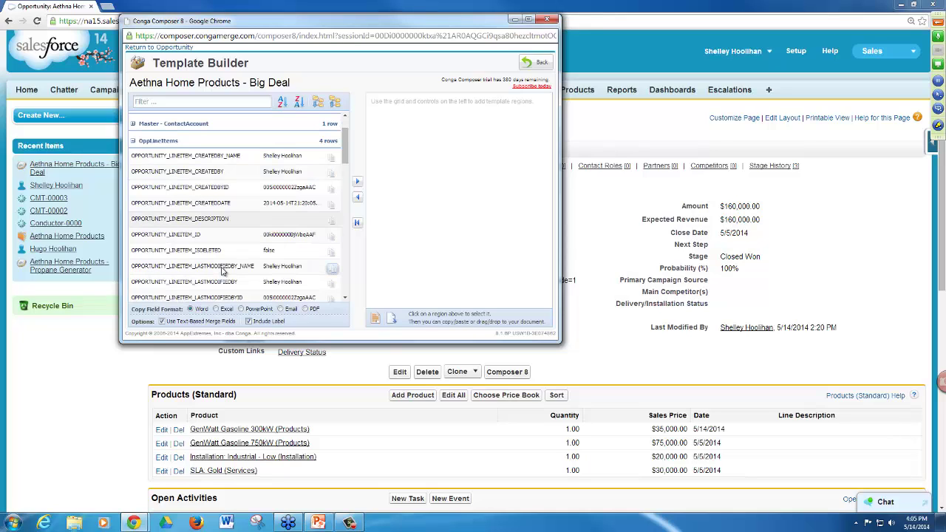
{"action": "left_click", "coordinate": [133, 141]}
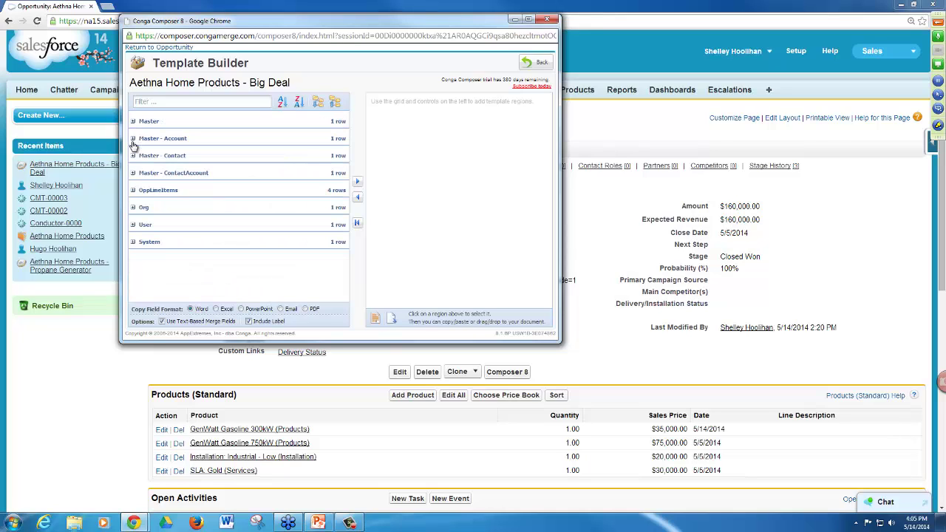
{"action": "left_click", "coordinate": [133, 226]}
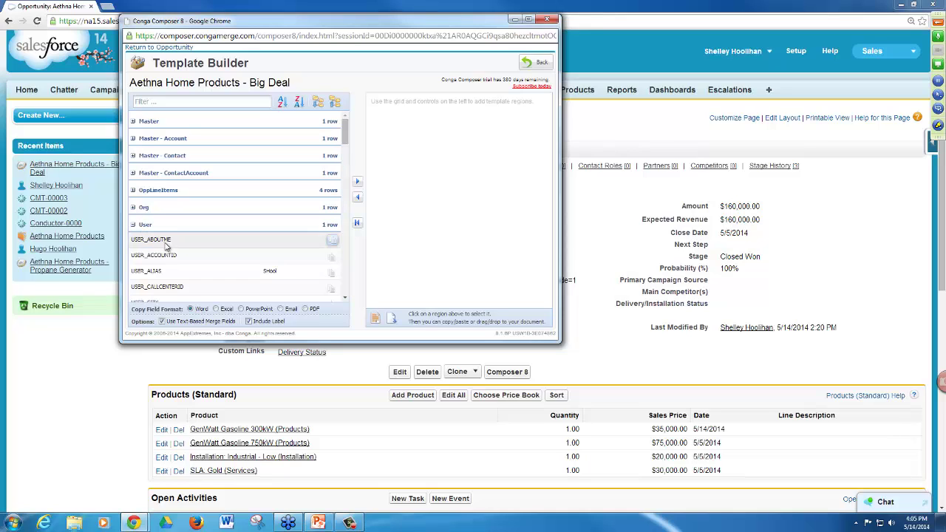
{"action": "scroll", "coordinate": [165, 247], "scroll_direction": "down", "scroll_amount": 3}
{"action": "scroll", "coordinate": [236, 215], "scroll_direction": "up", "scroll_amount": 3}
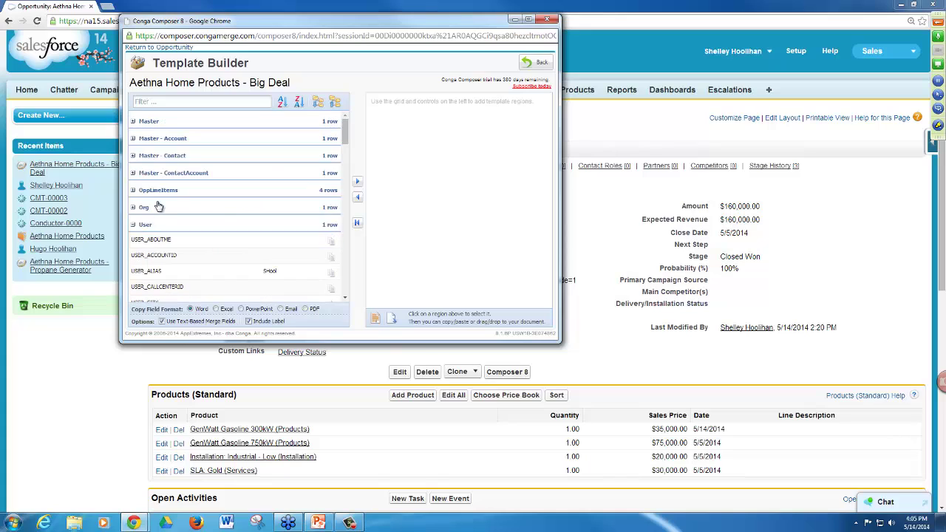
{"action": "left_click", "coordinate": [133, 225]}
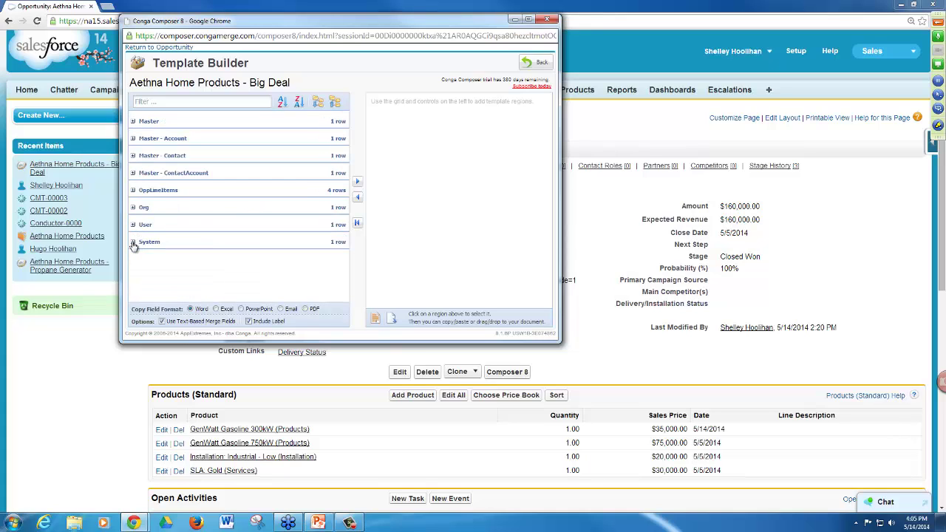
{"action": "left_click", "coordinate": [133, 242]}
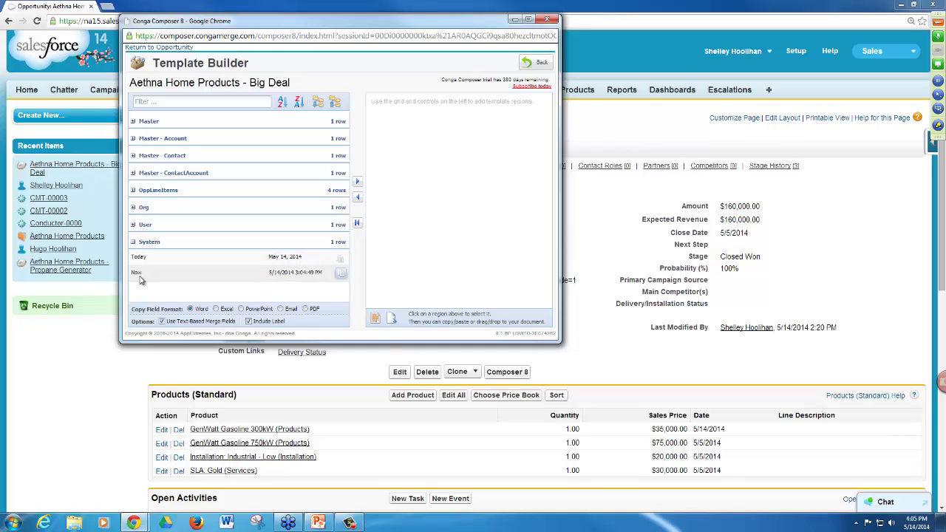
{"action": "left_click", "coordinate": [133, 242]}
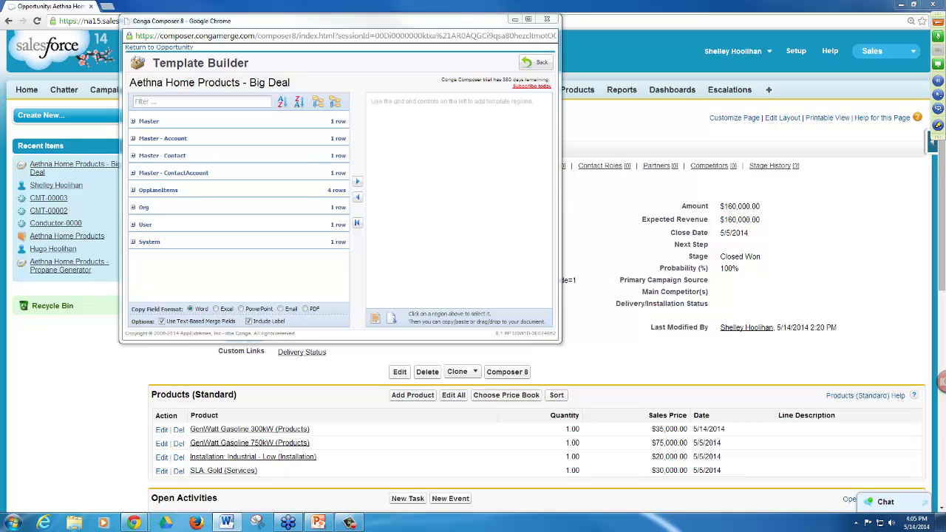
Step: Arrange the Template Builder beside a blank Word document and enlarge the Word window to fill the remaining space
{"action": "left_click_drag", "start_coordinate": [374, 21], "coordinate": [255, 11]}
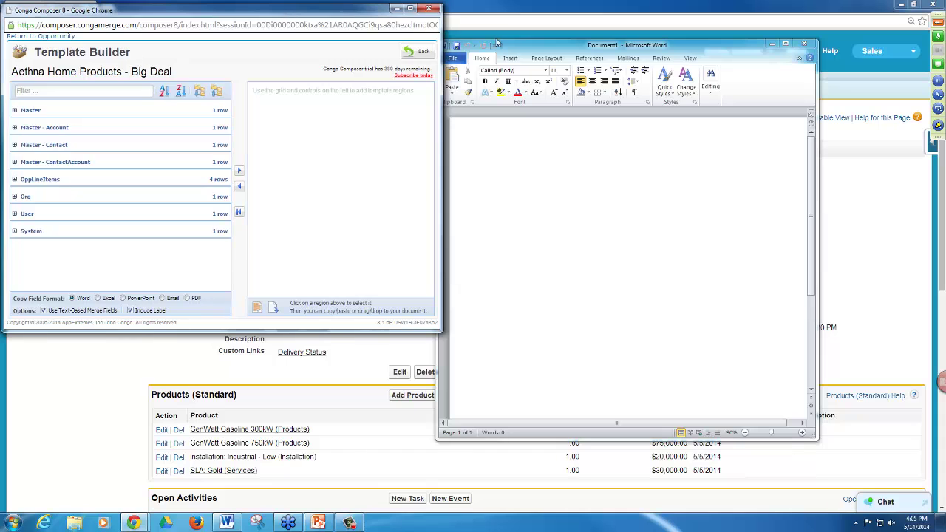
{"action": "left_click_drag", "start_coordinate": [535, 48], "coordinate": [542, 19]}
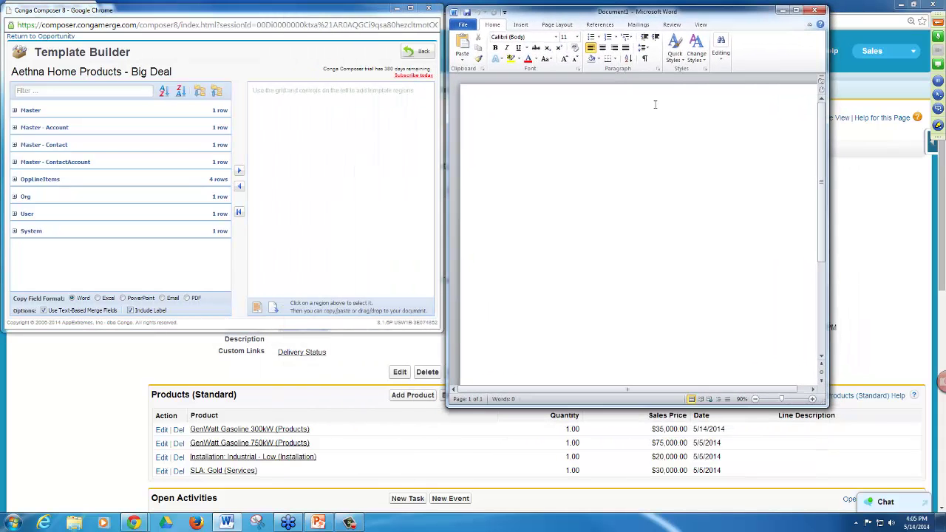
{"action": "left_click_drag", "start_coordinate": [826, 407], "coordinate": [928, 497]}
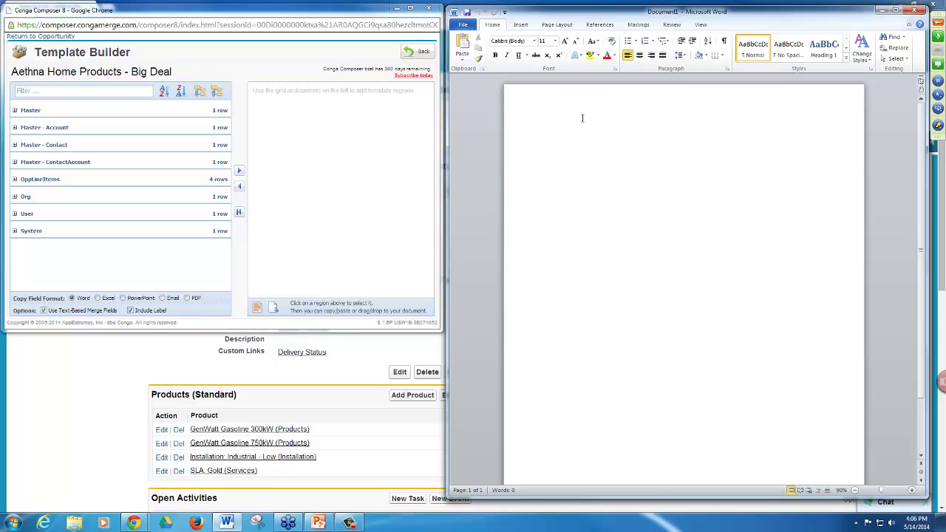
Step: Insert a table of two columns and four rows in the Word document, and expand the Template Builder's Master field group
{"action": "left_click", "coordinate": [520, 25]}
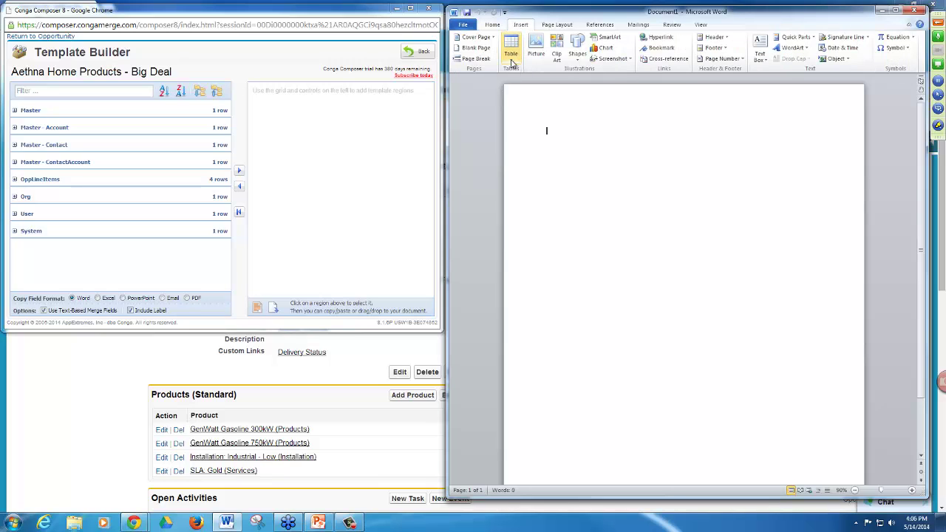
{"action": "left_click", "coordinate": [510, 58]}
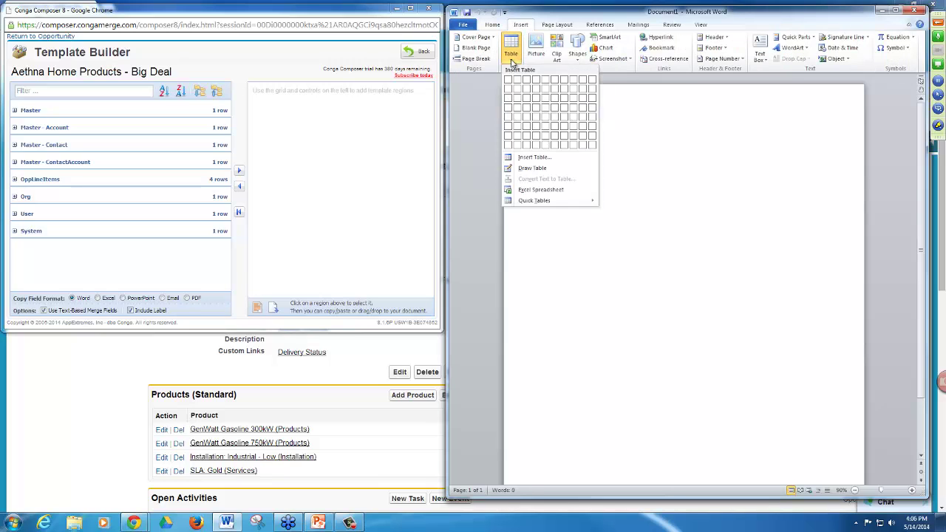
{"action": "left_click", "coordinate": [517, 111]}
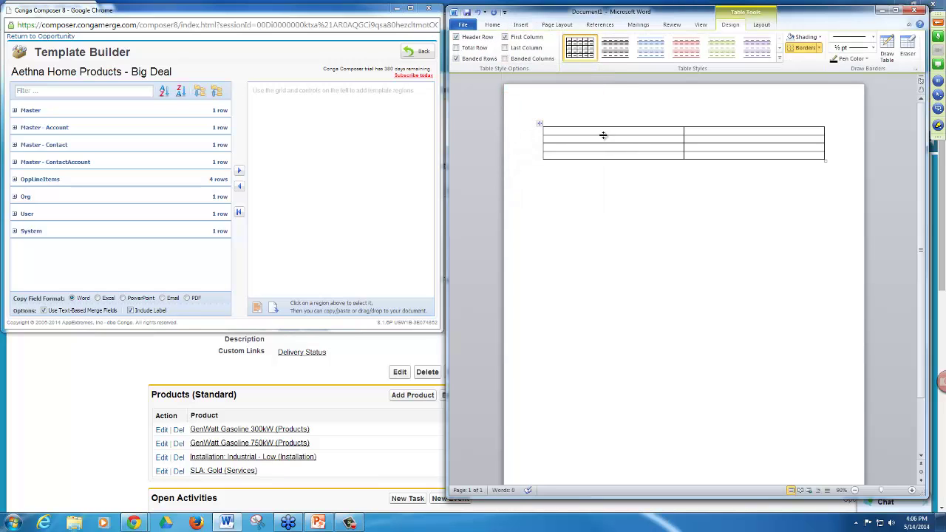
{"action": "left_click", "coordinate": [597, 215]}
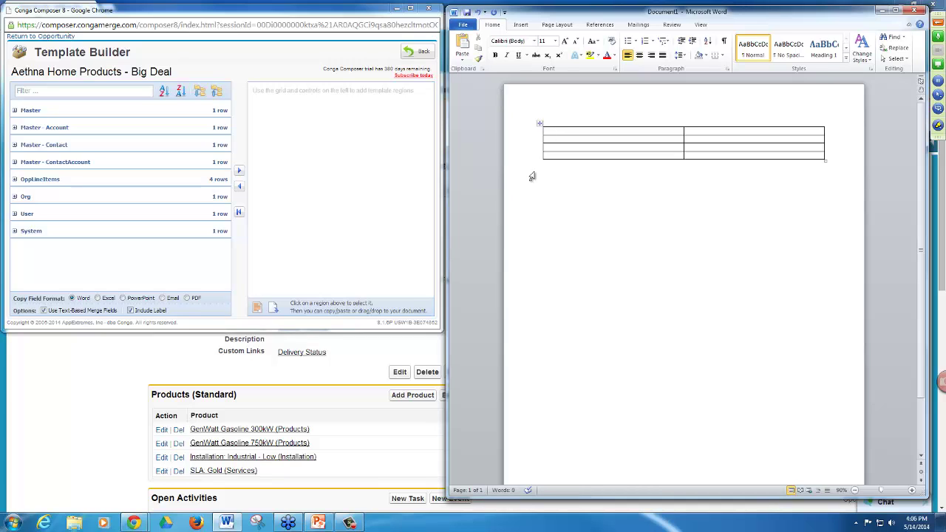
{"action": "left_click", "coordinate": [15, 112]}
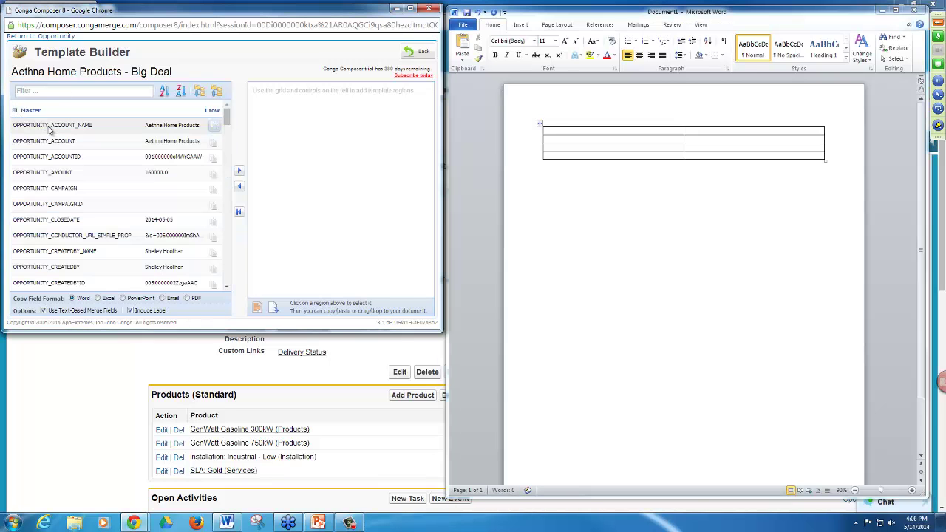
{"action": "left_click", "coordinate": [572, 133]}
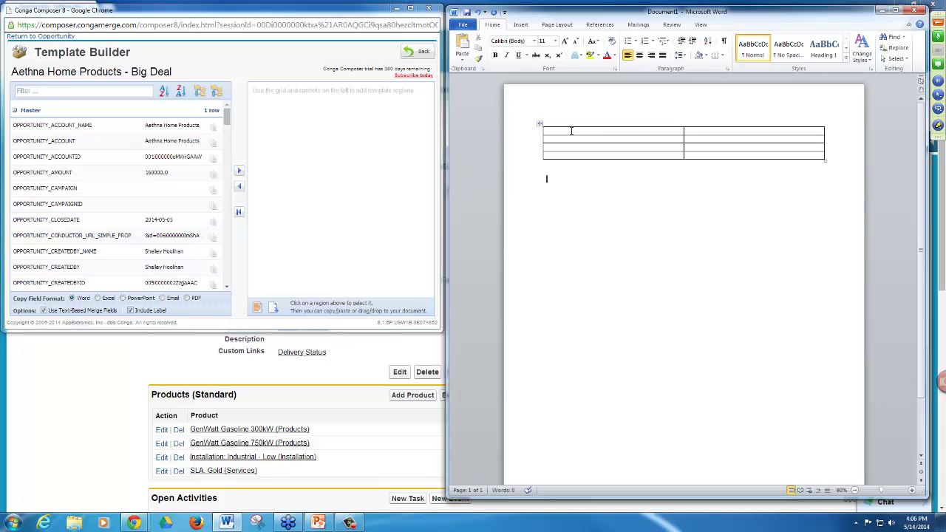
{"action": "left_click", "coordinate": [521, 24]}
{"action": "left_click", "coordinate": [510, 65]}
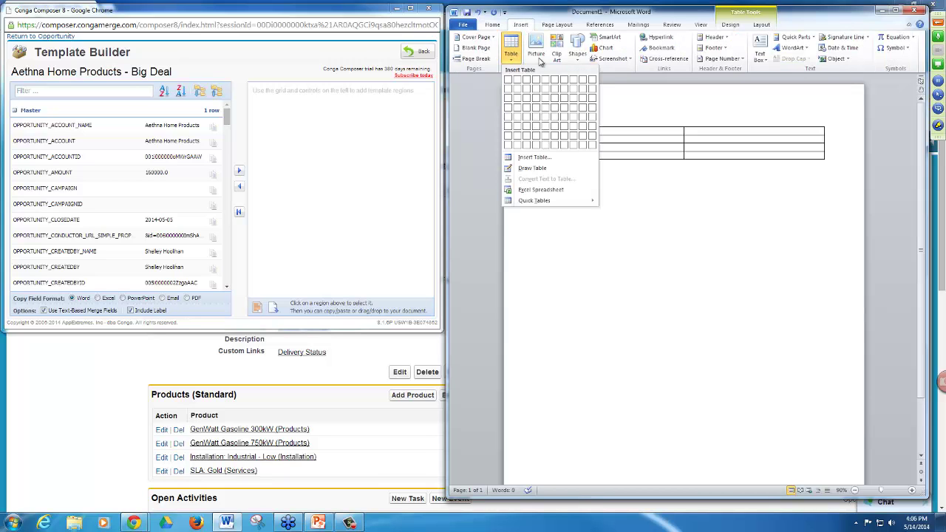
{"action": "left_click", "coordinate": [539, 54]}
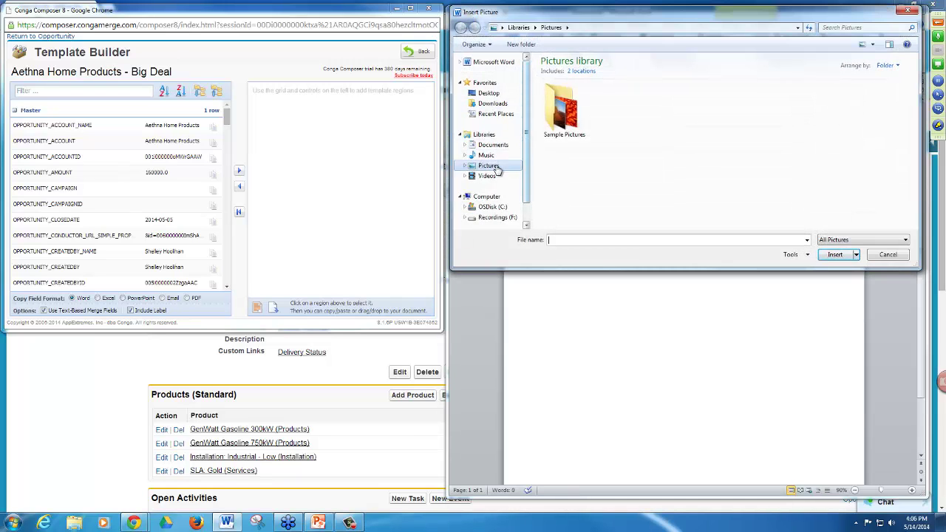
{"action": "left_click", "coordinate": [494, 145]}
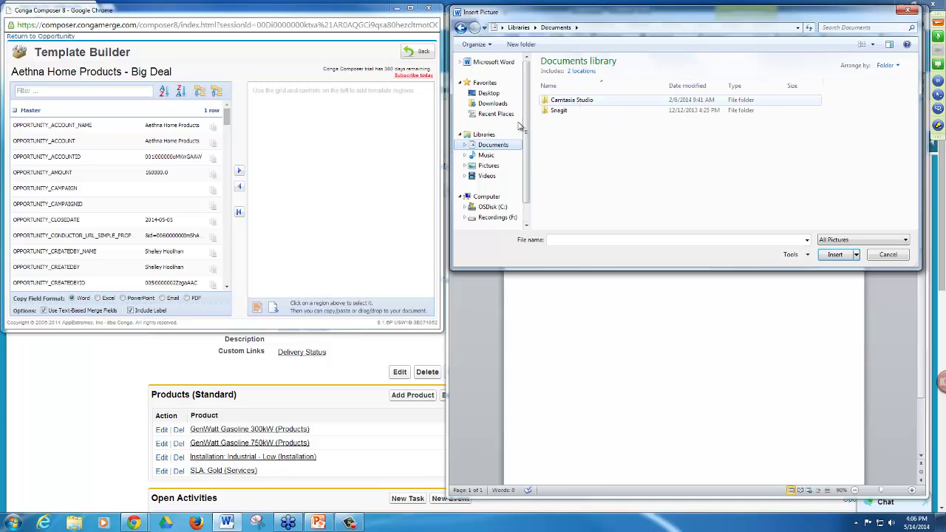
{"action": "left_click", "coordinate": [493, 94]}
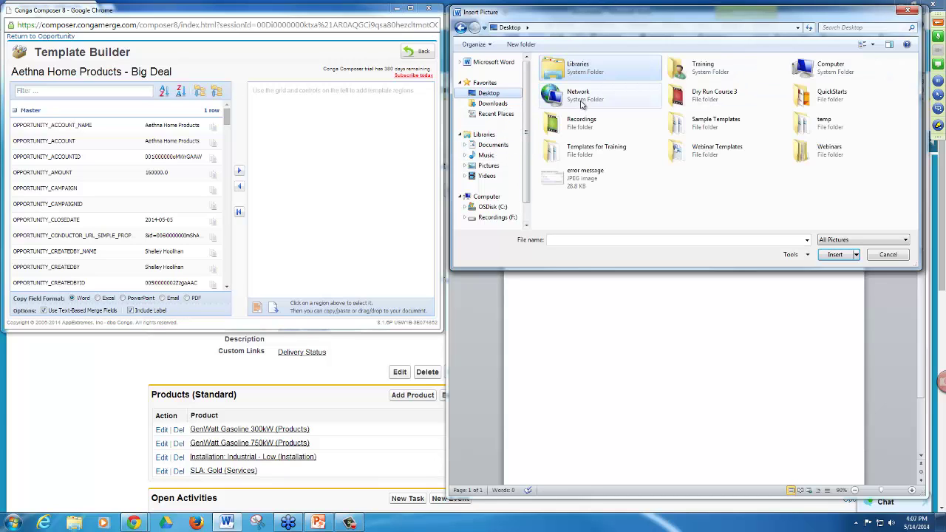
{"action": "left_click", "coordinate": [888, 256]}
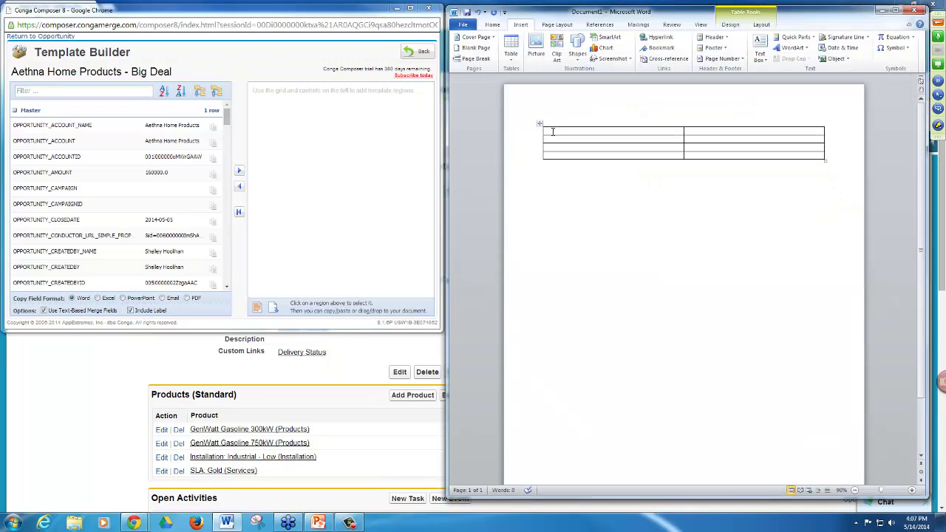
Step: Enter the placeholder text [logo] in the first cell of the table's first row
{"action": "left_click", "coordinate": [553, 131]}
{"action": "type", "text": "{{logo"}
{"action": "left_click", "coordinate": [560, 143]}
Step: Filter the Template Builder fields by "name" and turn off Include Label for copied fields
{"action": "left_click", "coordinate": [94, 90]}
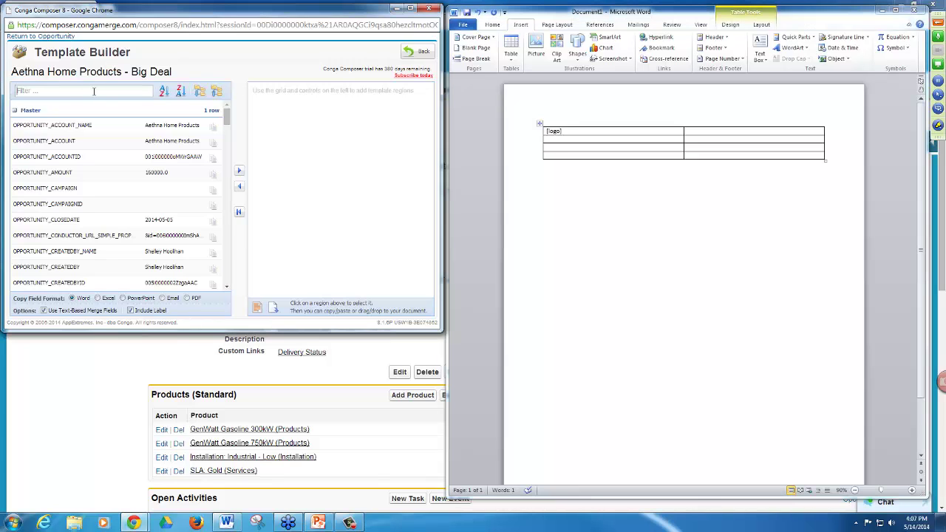
{"action": "type", "text": "name"}
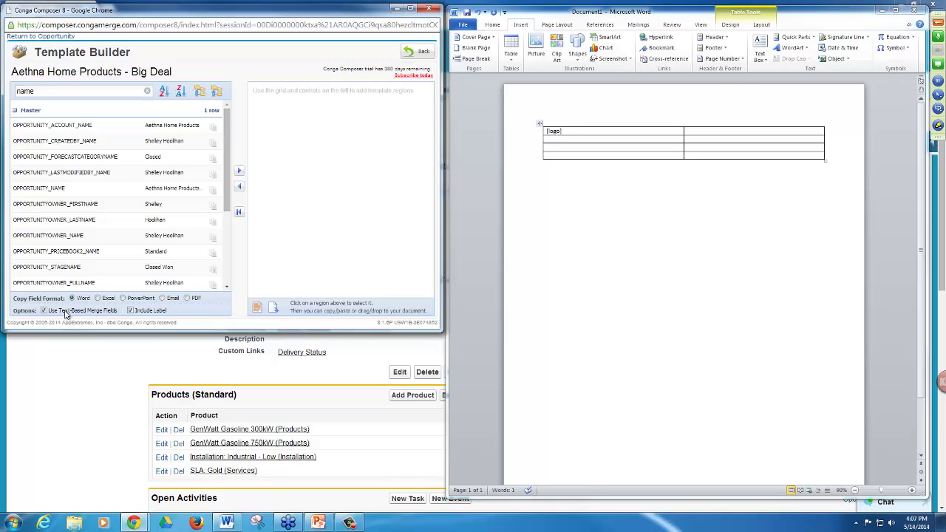
{"action": "left_click", "coordinate": [130, 311]}
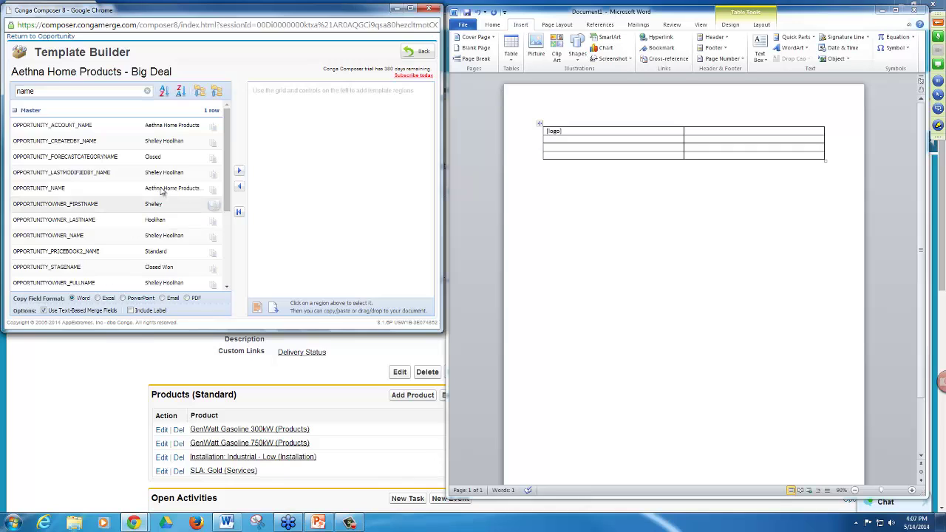
Step: Copy the OPPORTUNITY_NAME merge field into the first cell of the Word table's second row
{"action": "left_click", "coordinate": [213, 190]}
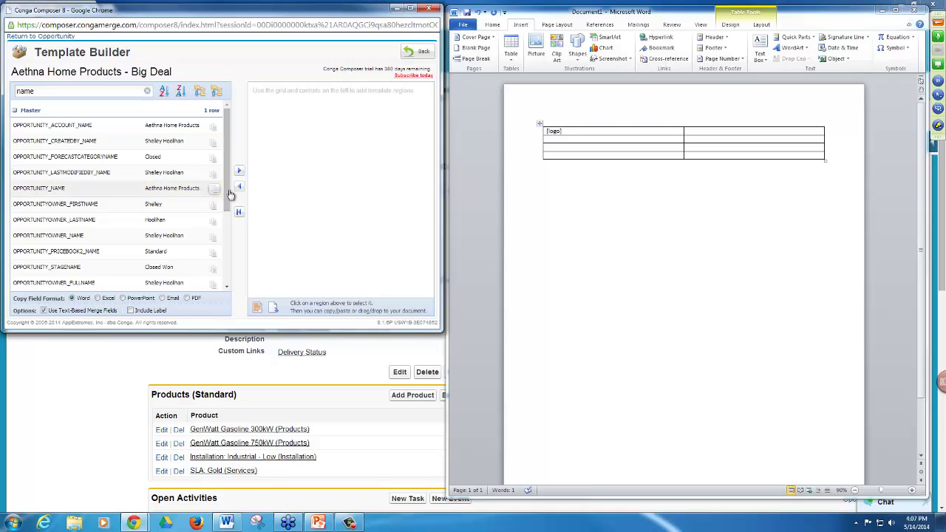
{"action": "left_click", "coordinate": [562, 138]}
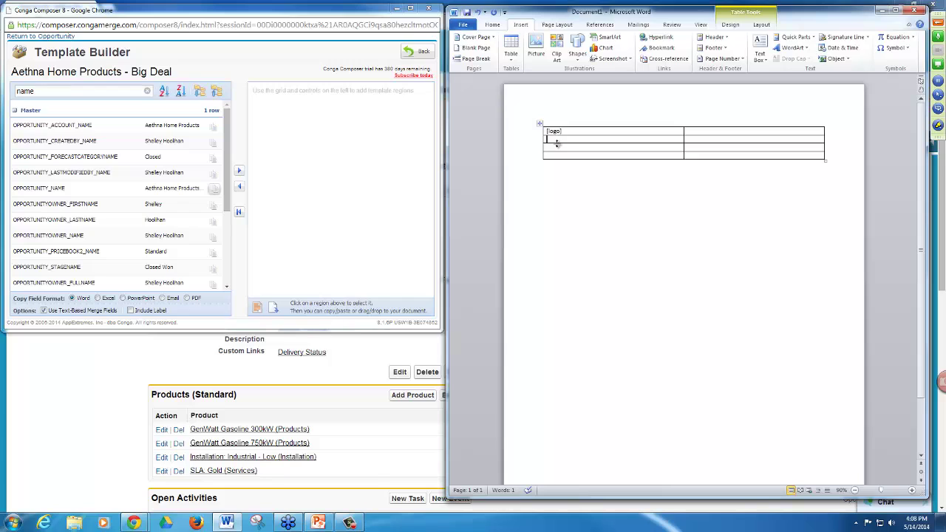
{"action": "key", "text": "ctrl+v"}
Step: Filter the Template Builder fields by "close" and copy the OPPORTUNITY_CLOSEDATE merge field into the second cell of the Word table's second row
{"action": "left_click", "coordinate": [147, 91]}
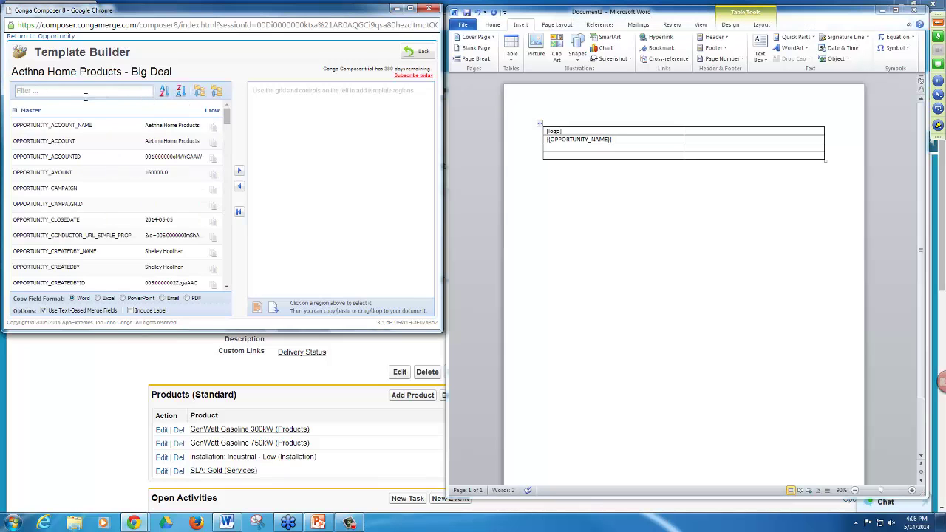
{"action": "left_click", "coordinate": [86, 96]}
{"action": "type", "text": "close"}
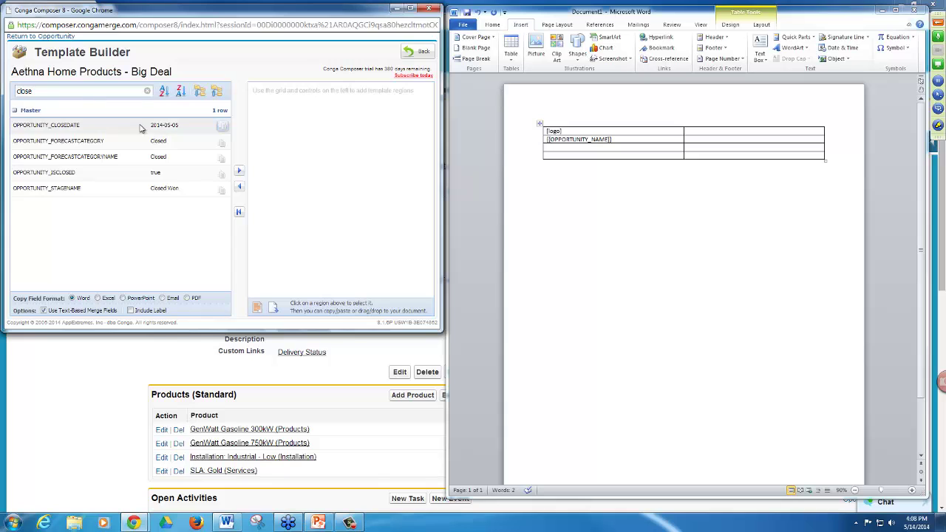
{"action": "left_click", "coordinate": [221, 125]}
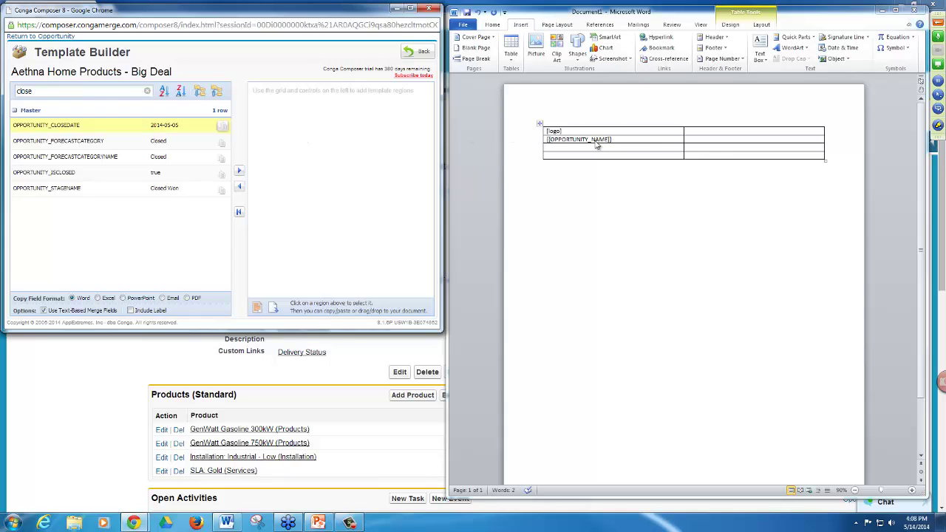
{"action": "left_click", "coordinate": [703, 138]}
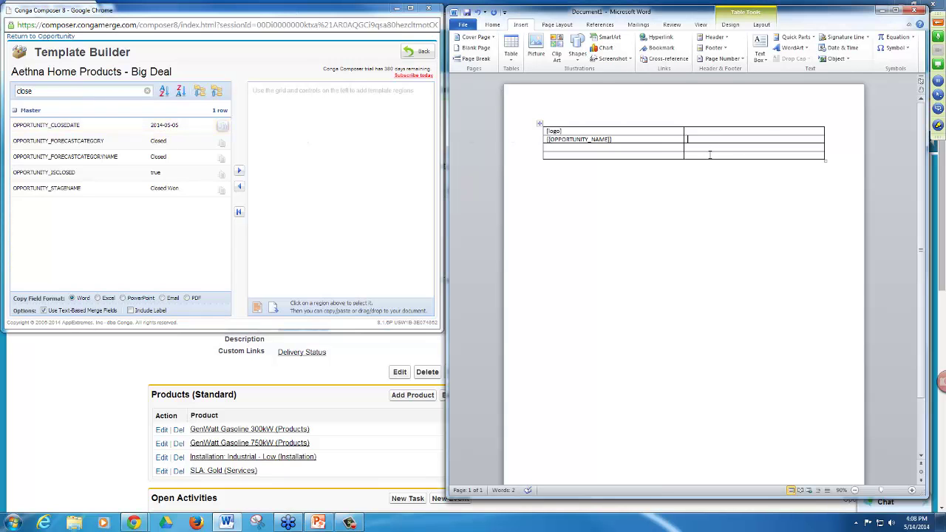
{"action": "key", "text": "ctrl+v"}
Step: Insert a second table of three columns and two rows below the first table in the Word document
{"action": "left_click", "coordinate": [605, 201]}
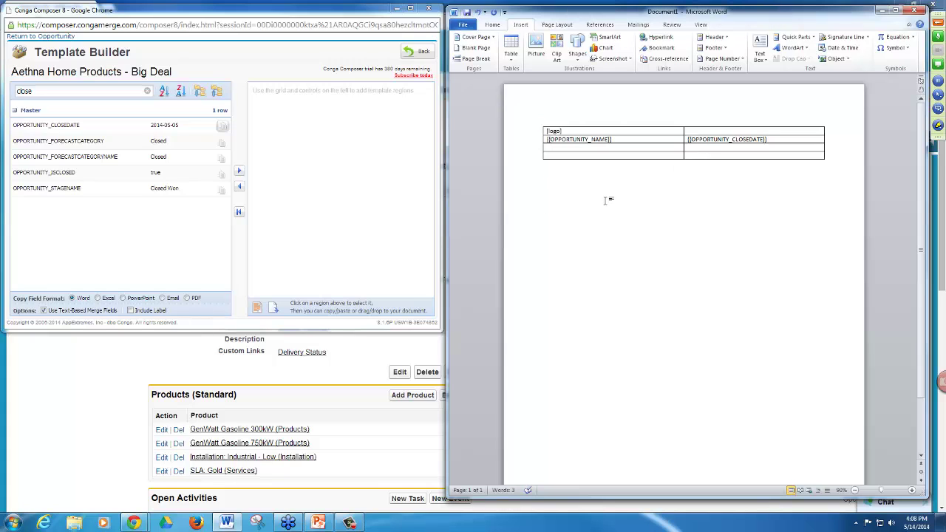
{"action": "left_click", "coordinate": [515, 65]}
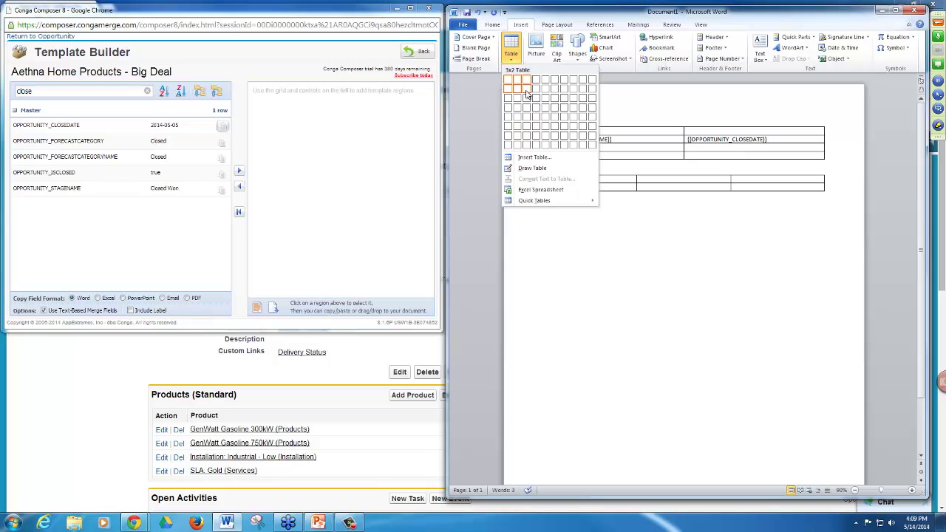
{"action": "left_click", "coordinate": [528, 95]}
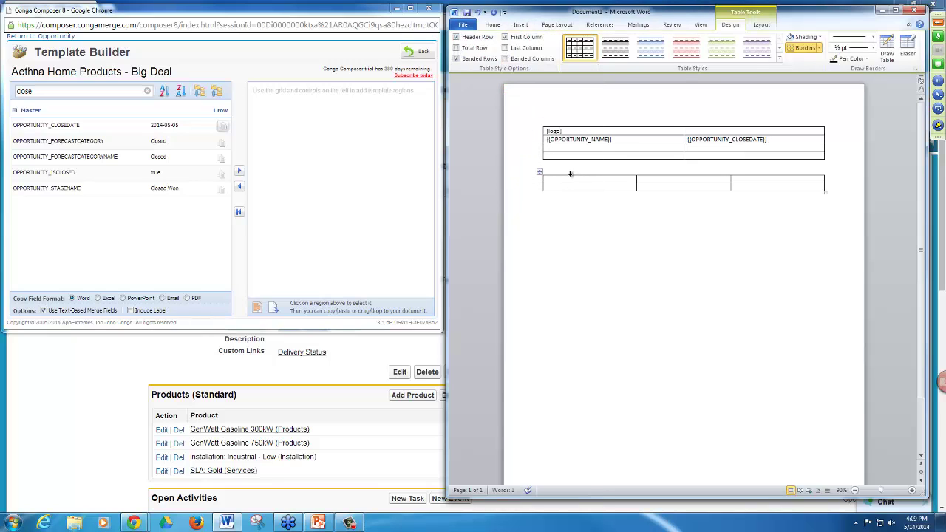
Step: Enter the headings Product Name, Qty and Price in the first row of the new three-column table
{"action": "type", "text": "P"}
{"action": "key", "text": "BackSpace"}
{"action": "type", "text": "Product Name "}
{"action": "type", "text": "Qty"}
{"action": "key", "text": "Tab"}
{"action": "type", "text": "Pr"}
Step: Shade the heading row of the product table grey
{"action": "left_click", "coordinate": [492, 26]}
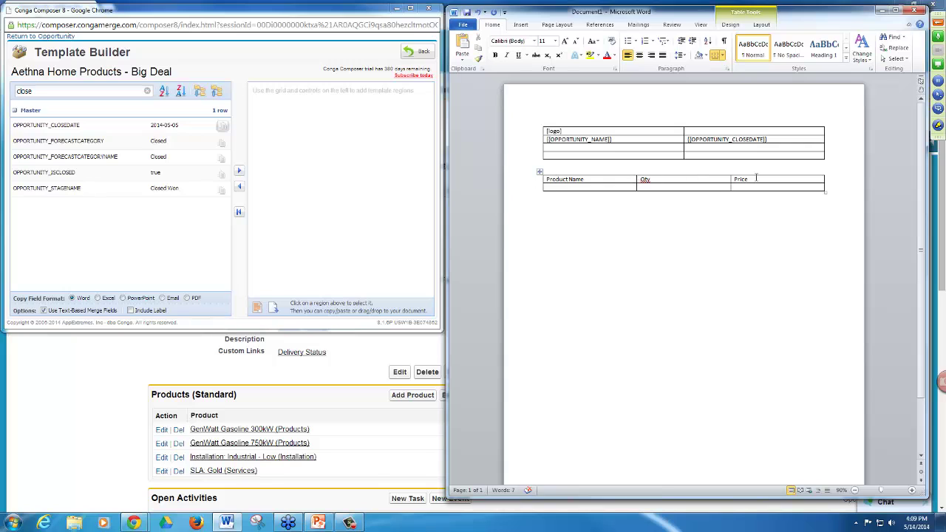
{"action": "left_click_drag", "start_coordinate": [758, 179], "coordinate": [631, 179]}
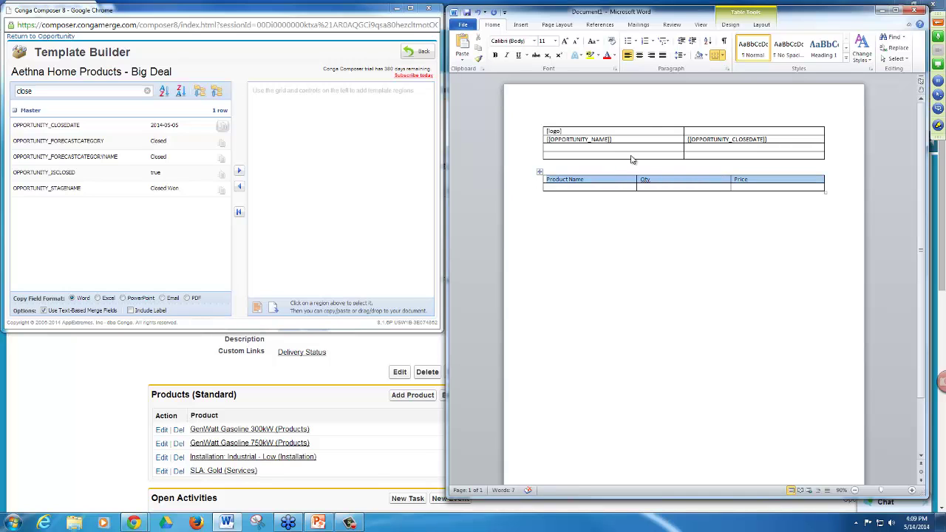
{"action": "left_click", "coordinate": [704, 56]}
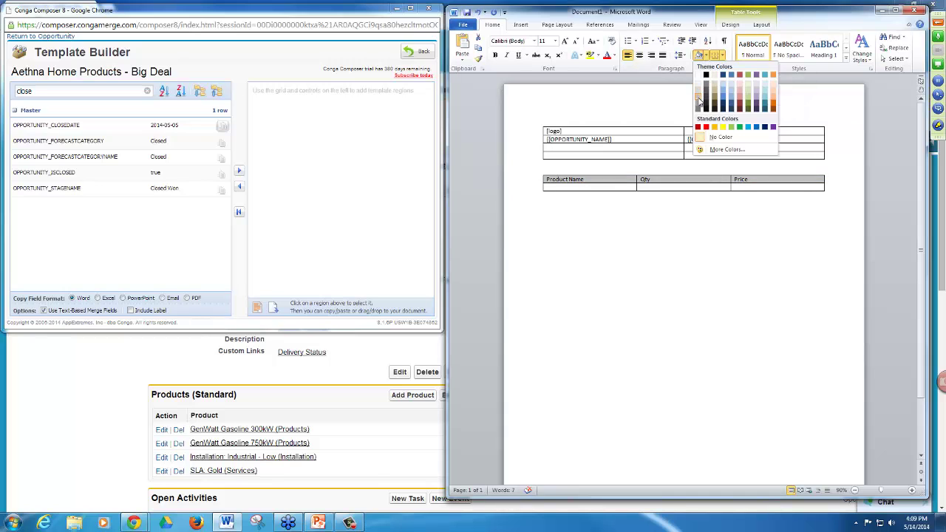
{"action": "left_click", "coordinate": [699, 100]}
{"action": "left_click", "coordinate": [757, 178]}
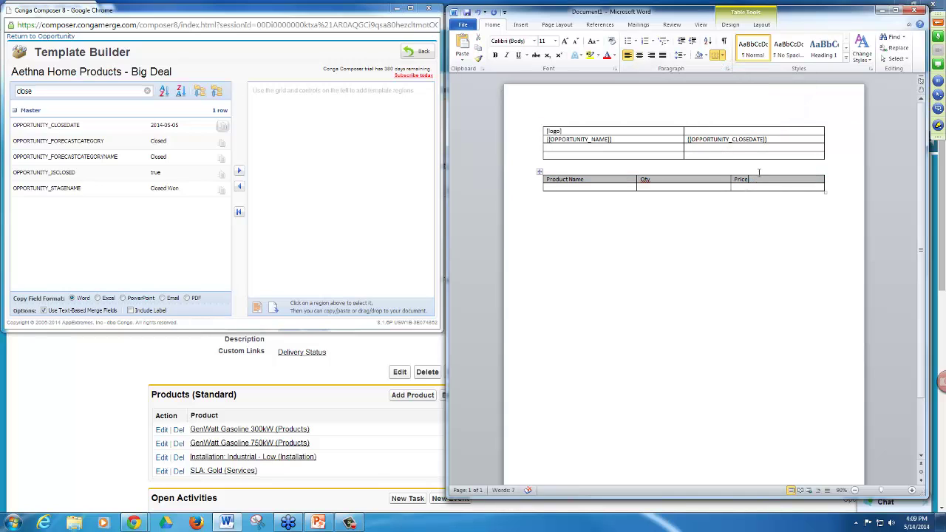
Step: Apply the black-and-grey banded table style with horizontal rules to the product table
{"action": "left_click", "coordinate": [730, 25]}
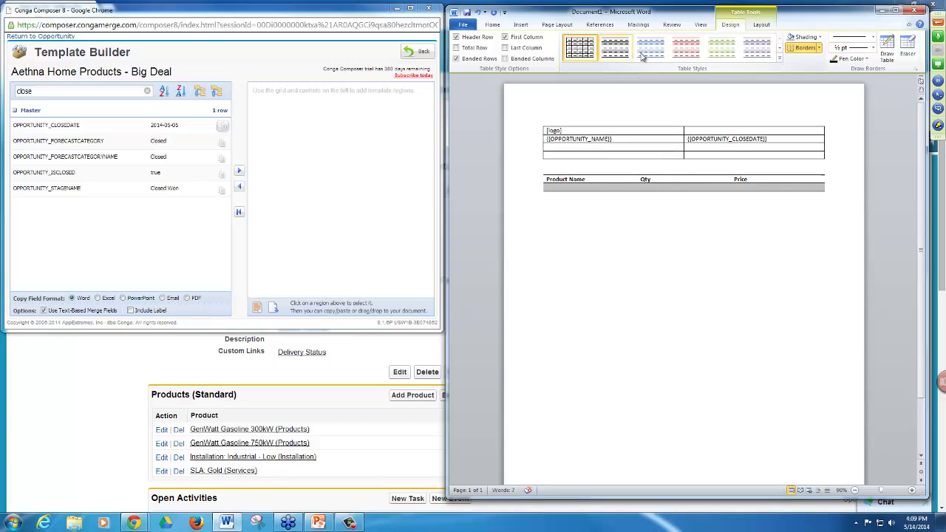
{"action": "left_click", "coordinate": [614, 56]}
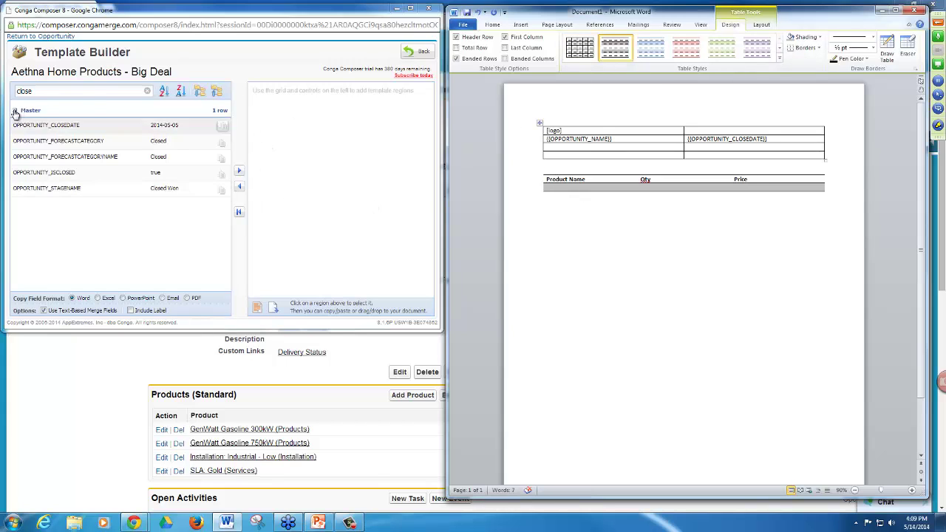
Step: Clear the field filter and collapse the Master, Master - Account, Master - Contact and Master - ContactAccount groups in the Template Builder
{"action": "left_click", "coordinate": [147, 90]}
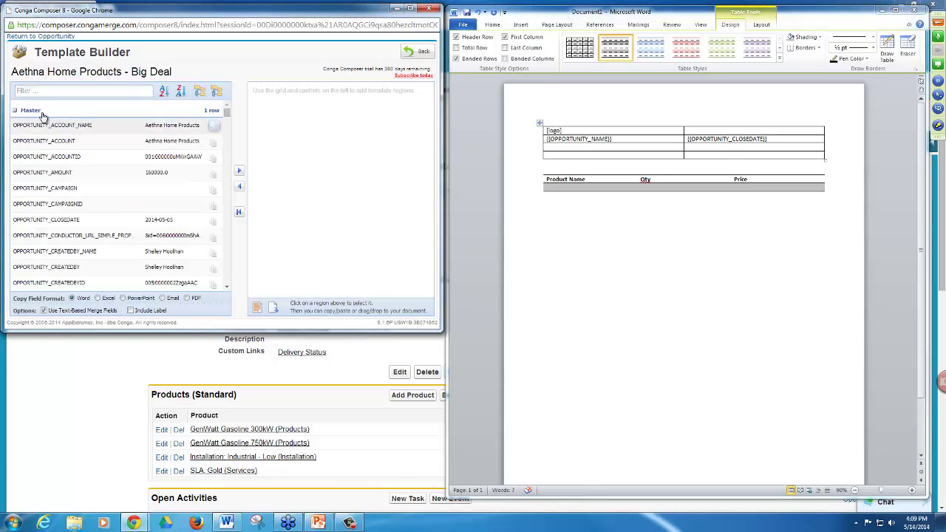
{"action": "left_click", "coordinate": [14, 110]}
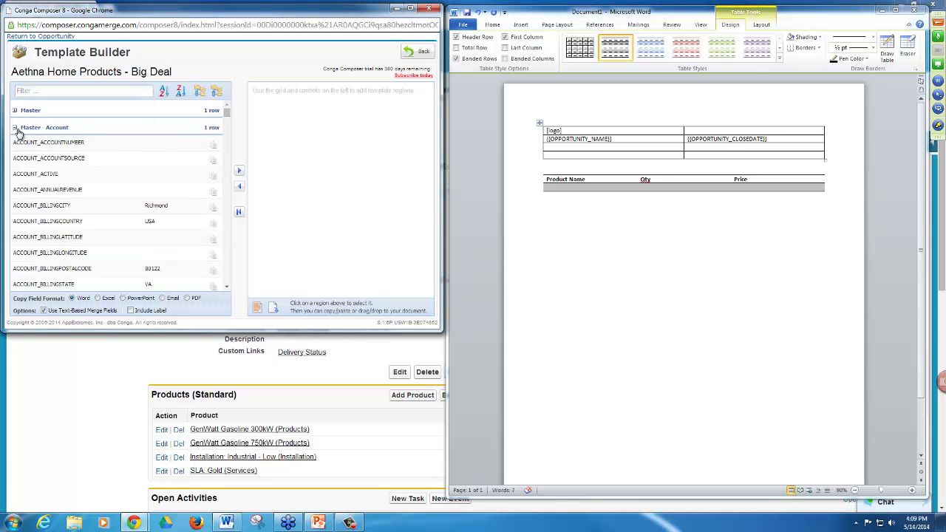
{"action": "left_click", "coordinate": [15, 128]}
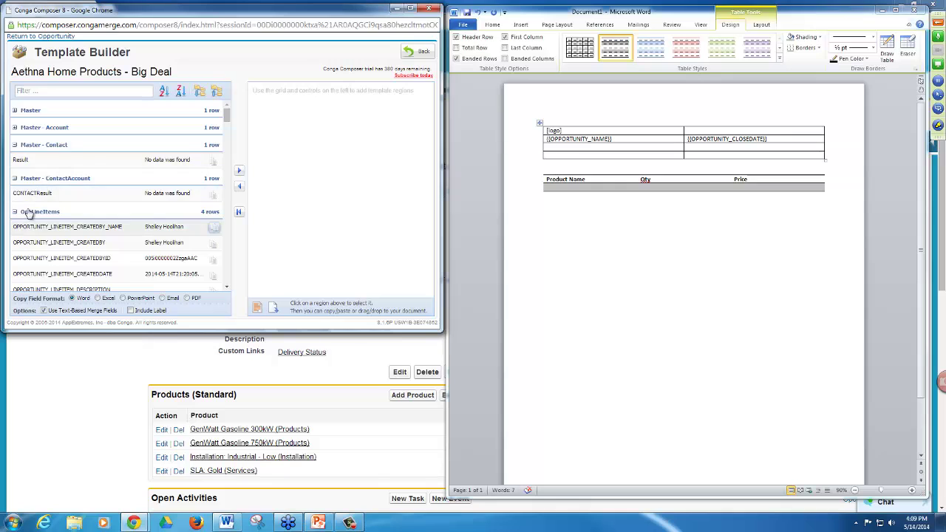
{"action": "left_click", "coordinate": [14, 179]}
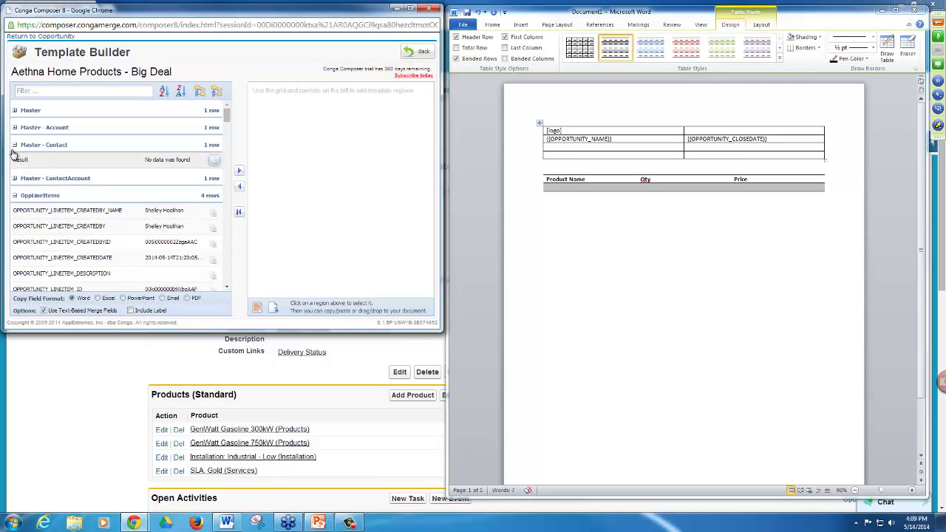
{"action": "left_click", "coordinate": [14, 145]}
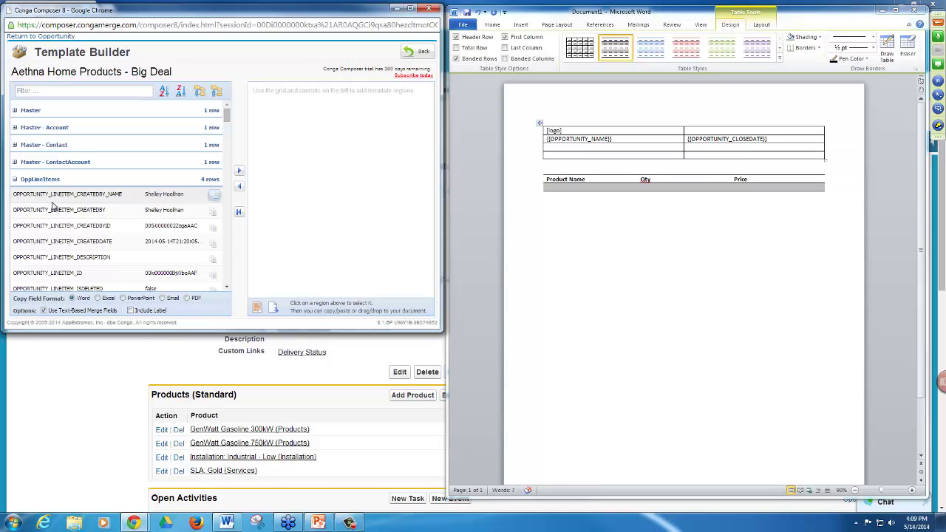
Step: Filter the fields by "name" and copy the PRODUCT_NAME merge field into the cell below the Product Name heading
{"action": "left_click", "coordinate": [55, 90]}
{"action": "type", "text": "name"}
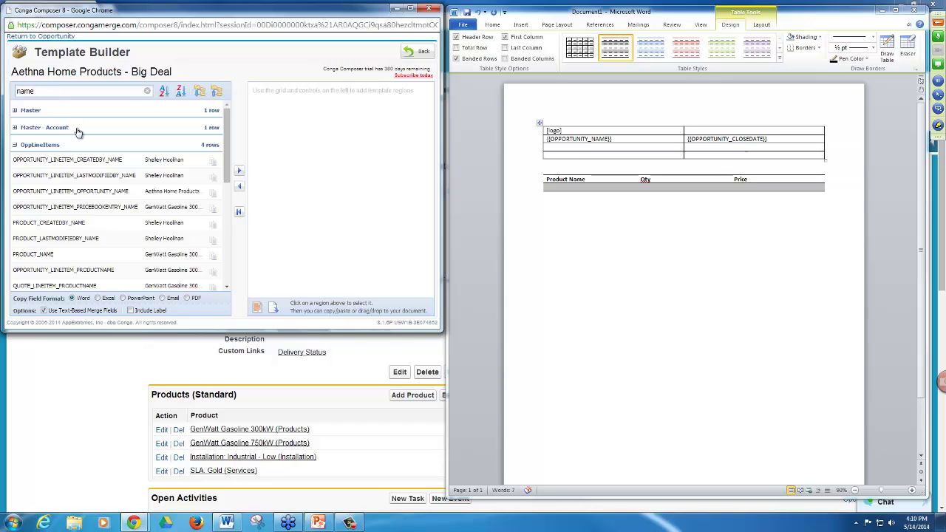
{"action": "left_click", "coordinate": [213, 258]}
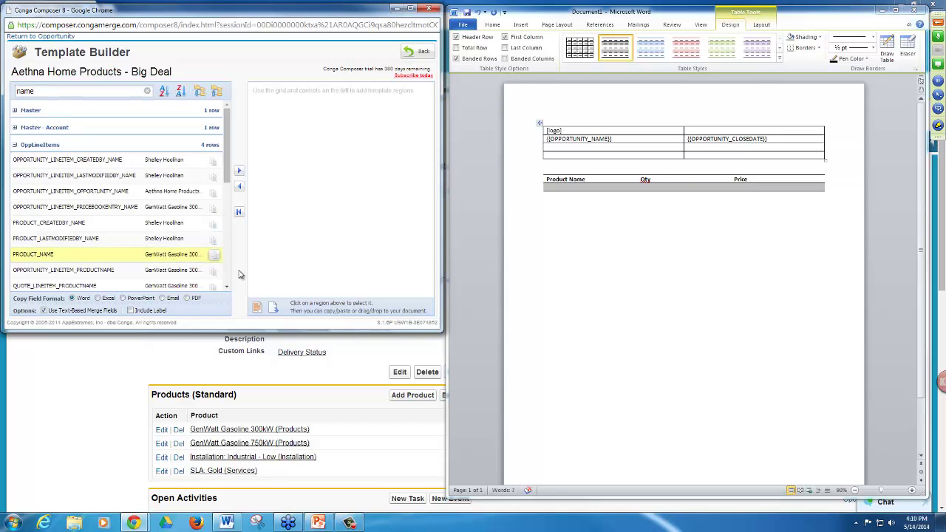
{"action": "left_click", "coordinate": [577, 188]}
{"action": "left_click", "coordinate": [576, 188]}
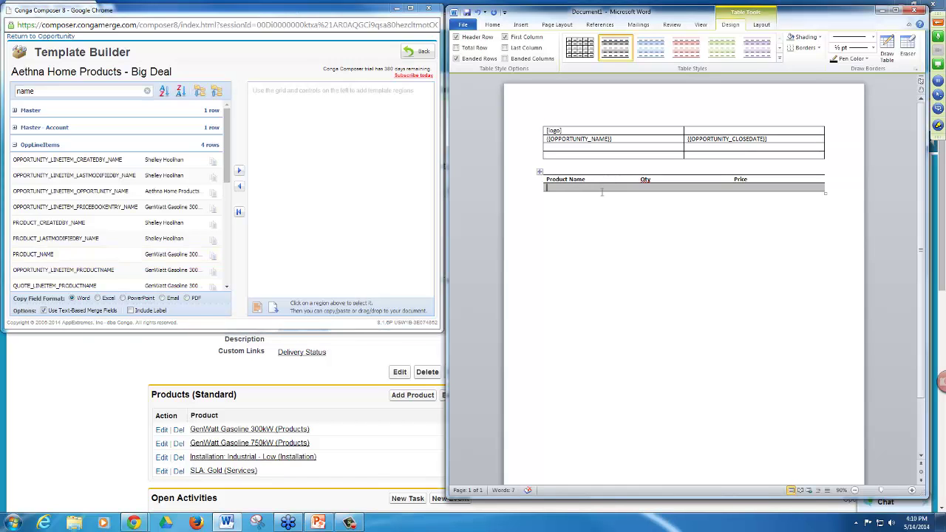
{"action": "key", "text": "ctrl+v"}
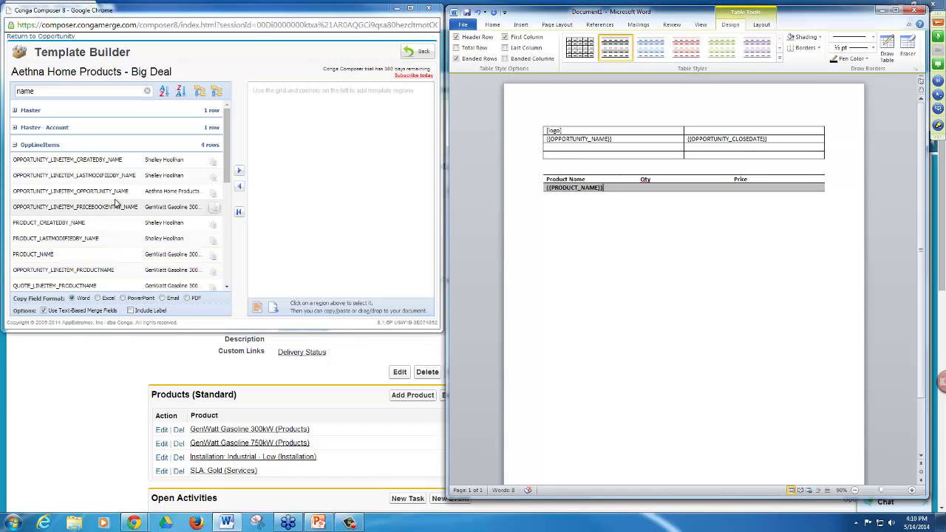
Step: Filter the fields by "quan" and copy the OPPORTUNITY_LINEITEM_QUANTITY merge field into the cell below the Qty heading
{"action": "double_click", "coordinate": [24, 91]}
{"action": "type", "text": "quan"}
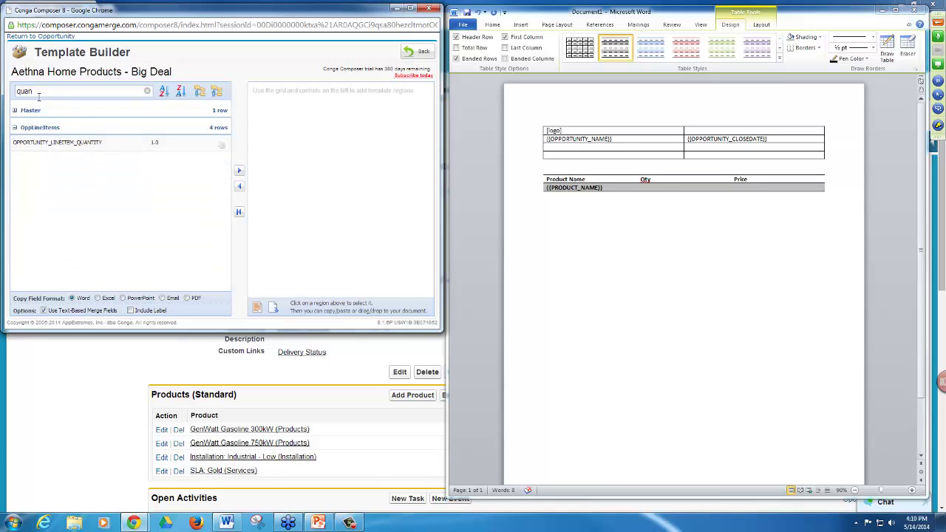
{"action": "left_click", "coordinate": [223, 144]}
{"action": "left_click", "coordinate": [669, 189]}
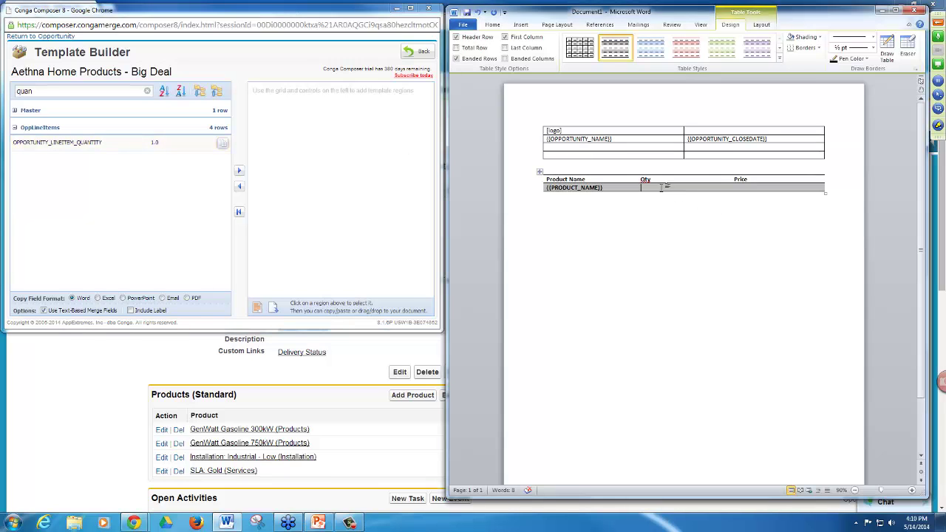
{"action": "key", "text": "ctrl+v"}
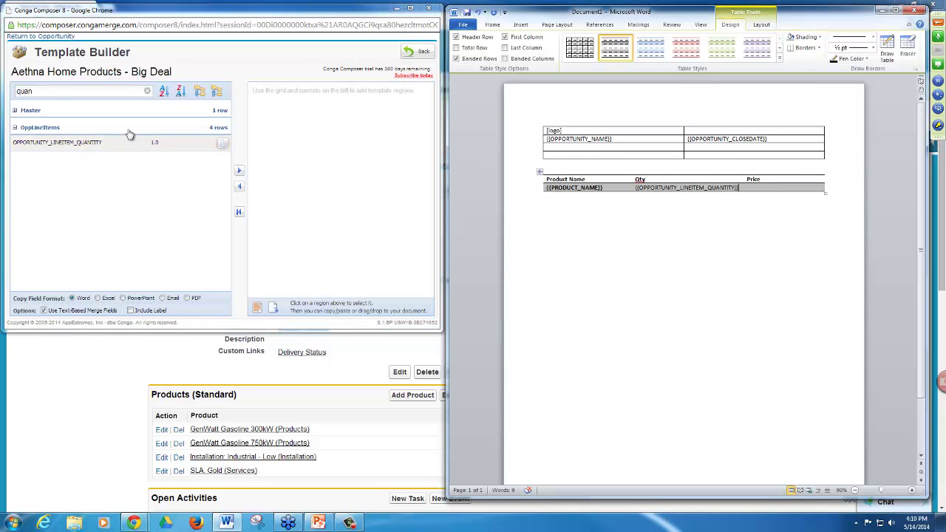
Step: Filter the fields by "price" and copy the OPPORTUNITY_LINEITEM_TOTALPRICE merge field into the cell below the Price heading
{"action": "double_click", "coordinate": [53, 91]}
{"action": "type", "text": "price"}
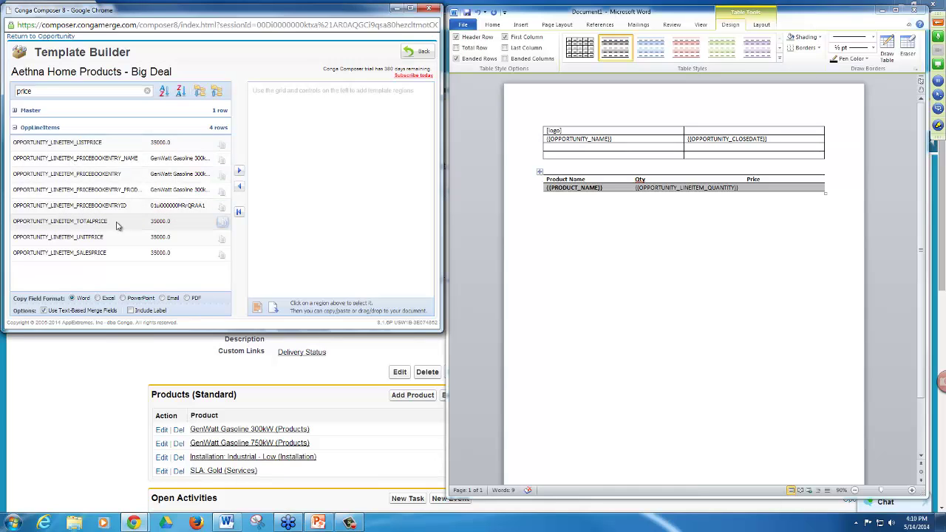
{"action": "left_click", "coordinate": [222, 222]}
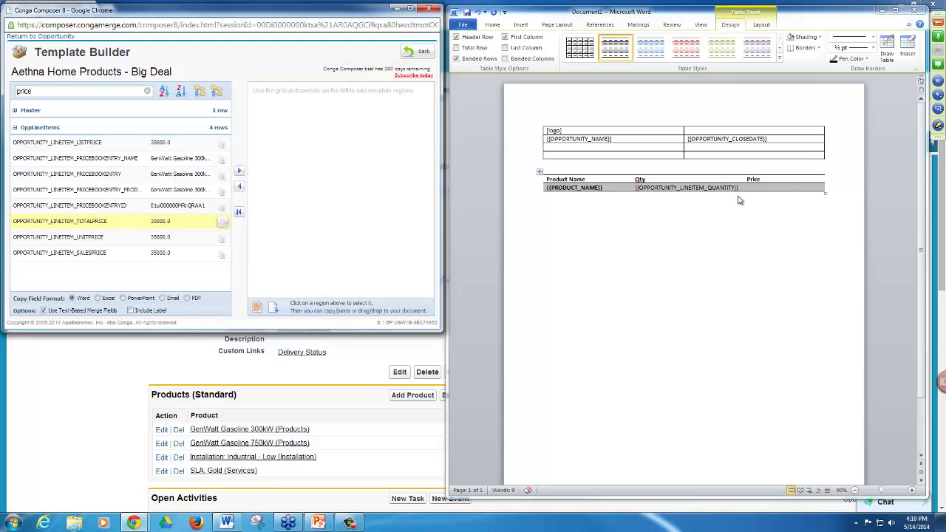
{"action": "left_click", "coordinate": [764, 189]}
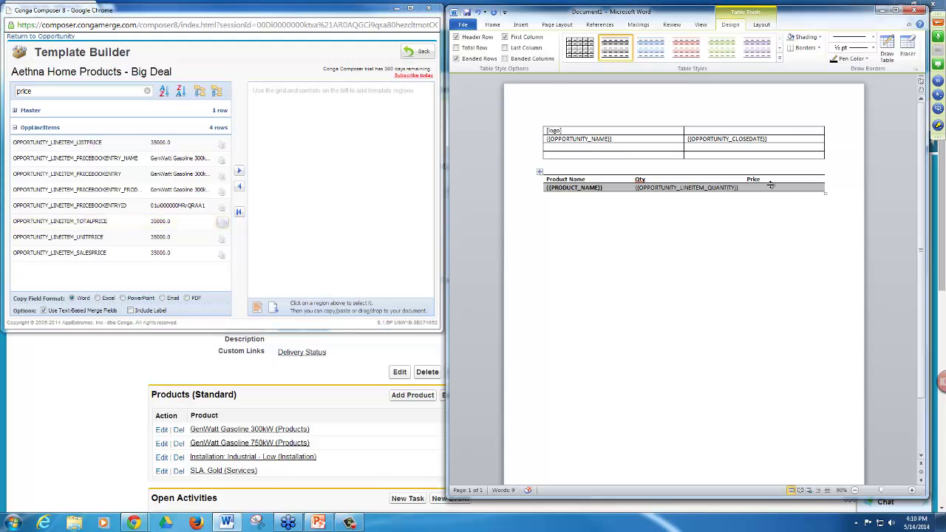
{"action": "key", "text": "ctrl+v"}
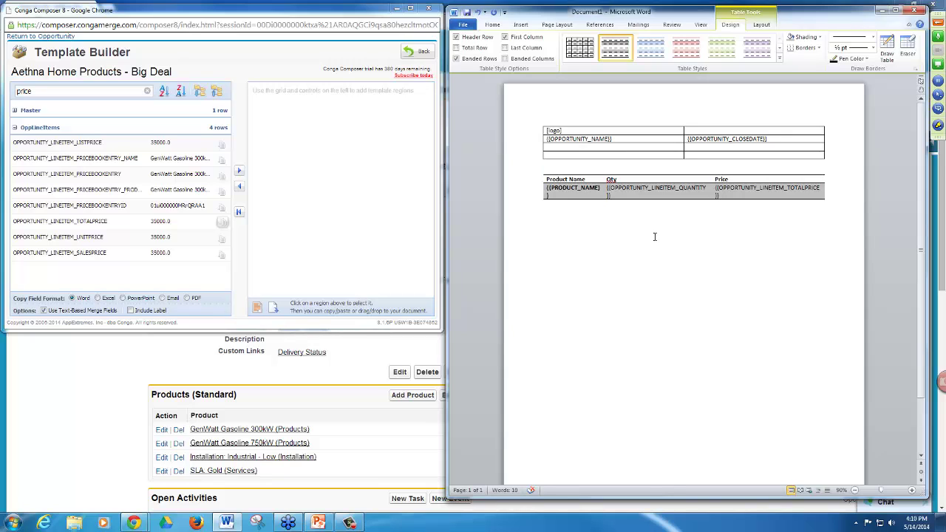
Step: Clear the "price" filter and collapse every field group in the Template Builder
{"action": "left_click", "coordinate": [149, 91]}
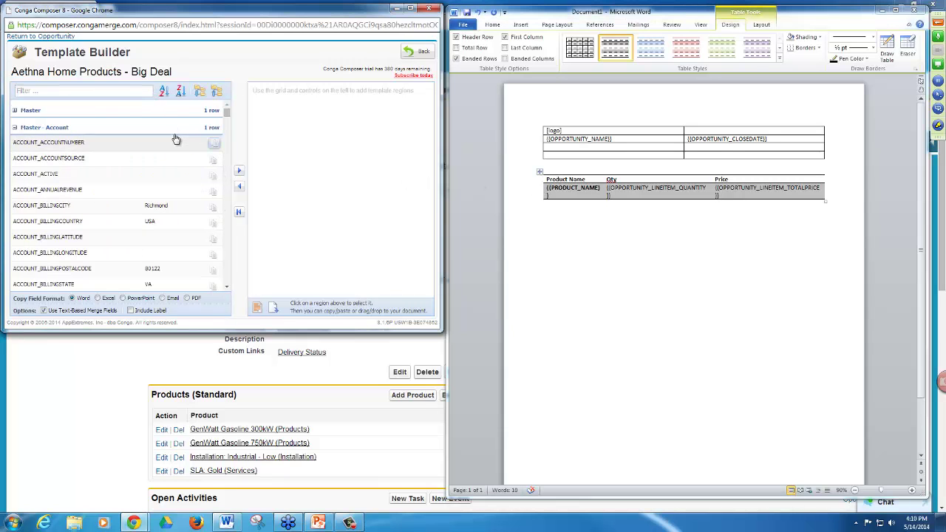
{"action": "left_click", "coordinate": [15, 128]}
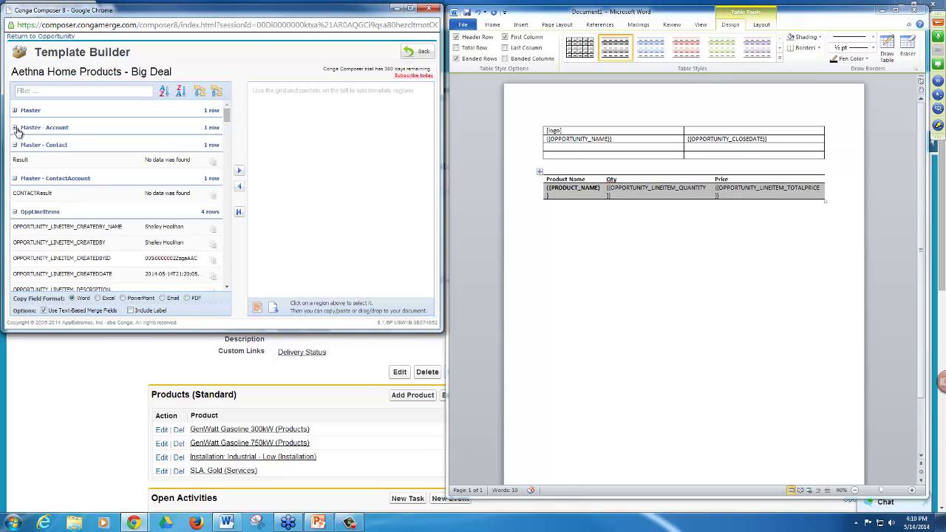
{"action": "left_click", "coordinate": [215, 91]}
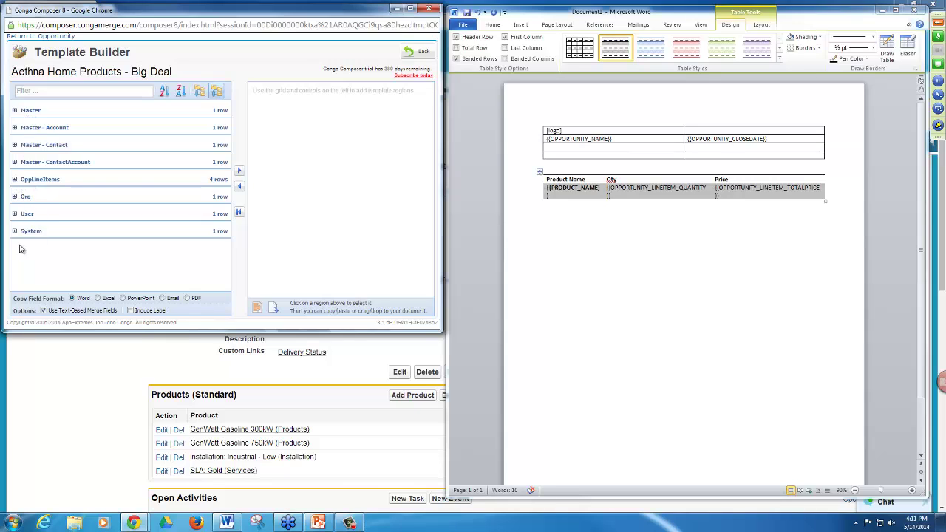
Step: Expand OppLineItems and add the OPPORTUNITY_LINEITEM_LASTMODIFIEDBY_NAME, OPPORTUNITY_LINEITEM_LASTMODIFIEDBYID and OPPORTUNITY_LINEITEM_LISTPRICE fields to a template region
{"action": "left_click", "coordinate": [15, 180]}
{"action": "left_click", "coordinate": [15, 180]}
{"action": "left_click", "coordinate": [15, 180]}
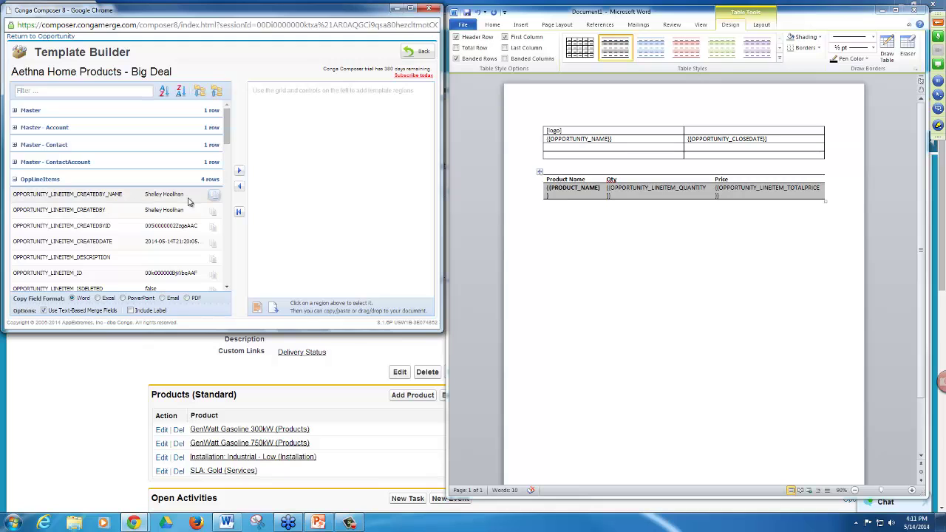
{"action": "scroll", "coordinate": [116, 255], "scroll_direction": "down", "scroll_amount": 3}
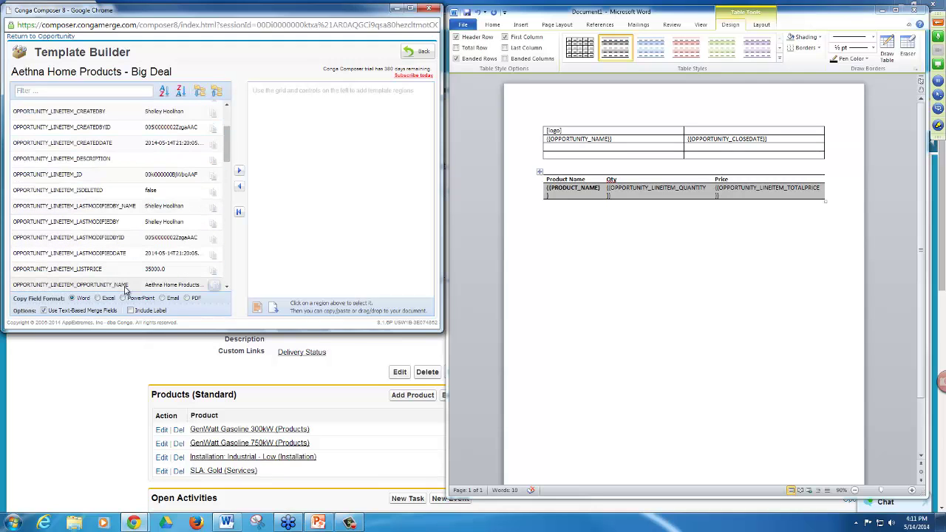
{"action": "left_click", "coordinate": [81, 206]}
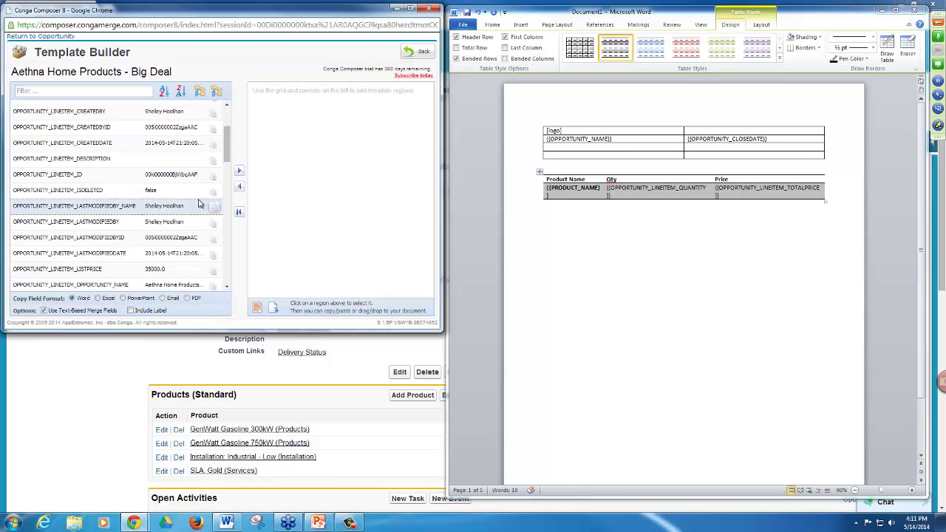
{"action": "left_click", "coordinate": [239, 171]}
{"action": "left_click", "coordinate": [80, 238]}
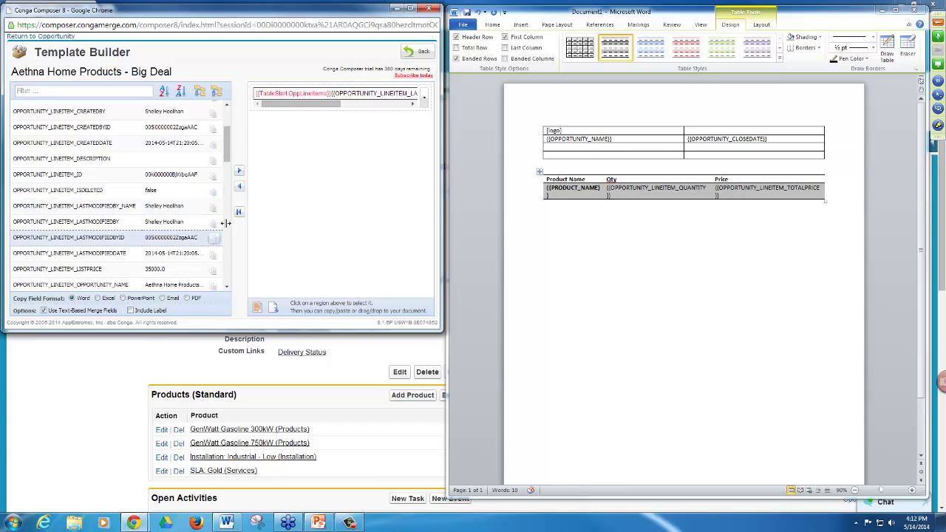
{"action": "left_click", "coordinate": [241, 172]}
{"action": "left_click", "coordinate": [241, 171]}
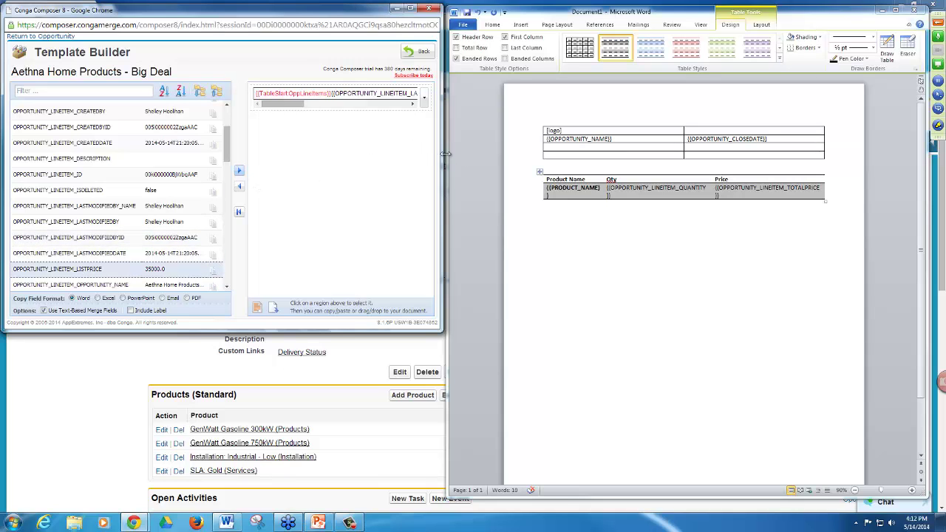
Step: Examine the generated OppLineItems region from its TableStart tag to its TableEnd tag in a widened Template Builder window
{"action": "left_click_drag", "start_coordinate": [441, 155], "coordinate": [650, 147]}
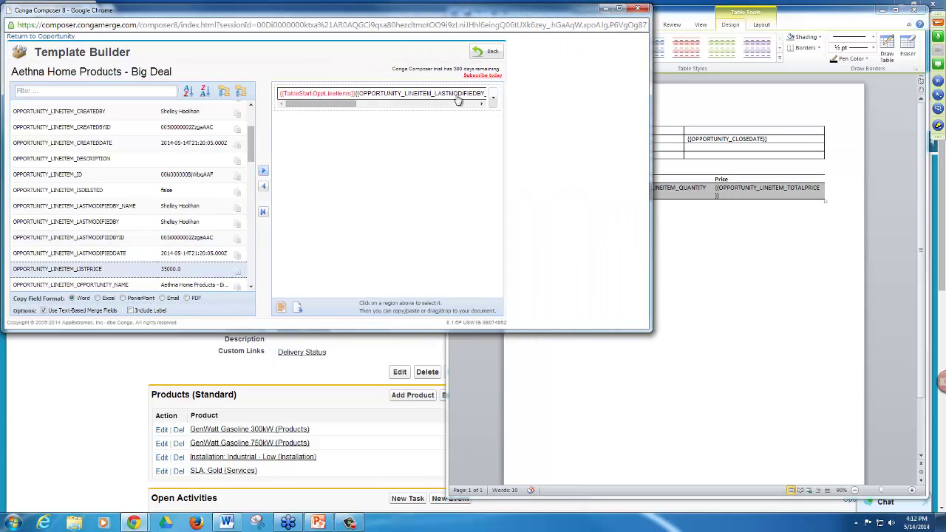
{"action": "left_click", "coordinate": [482, 105]}
{"action": "left_click", "coordinate": [482, 105]}
{"action": "left_click", "coordinate": [482, 105]}
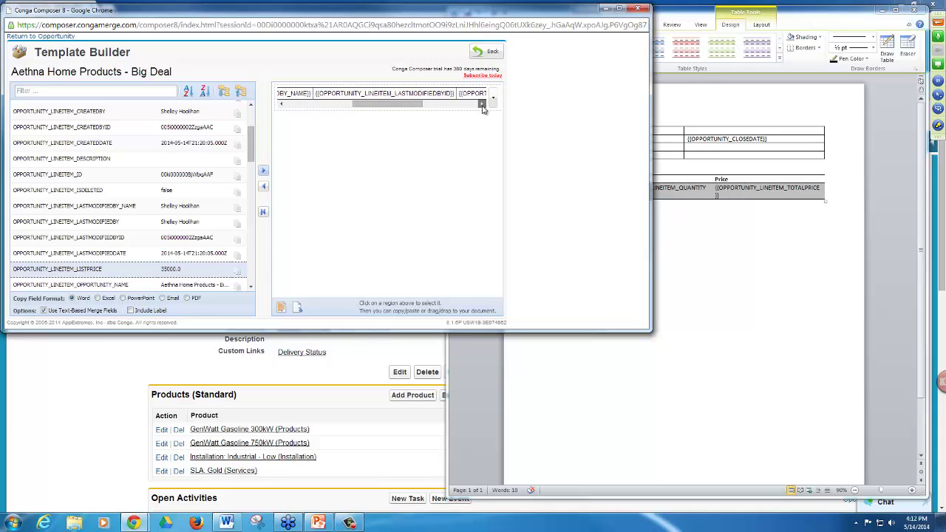
{"action": "left_click", "coordinate": [483, 105]}
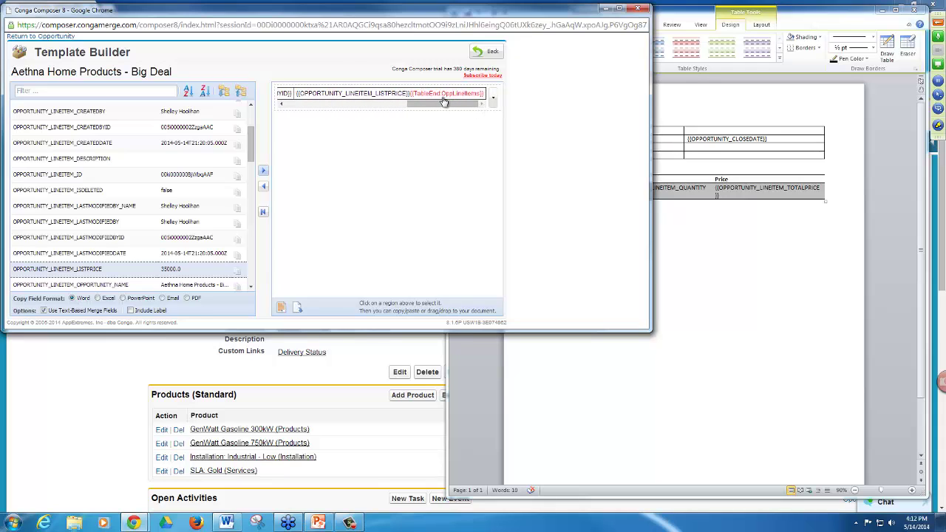
{"action": "left_click_drag", "start_coordinate": [433, 108], "coordinate": [312, 104]}
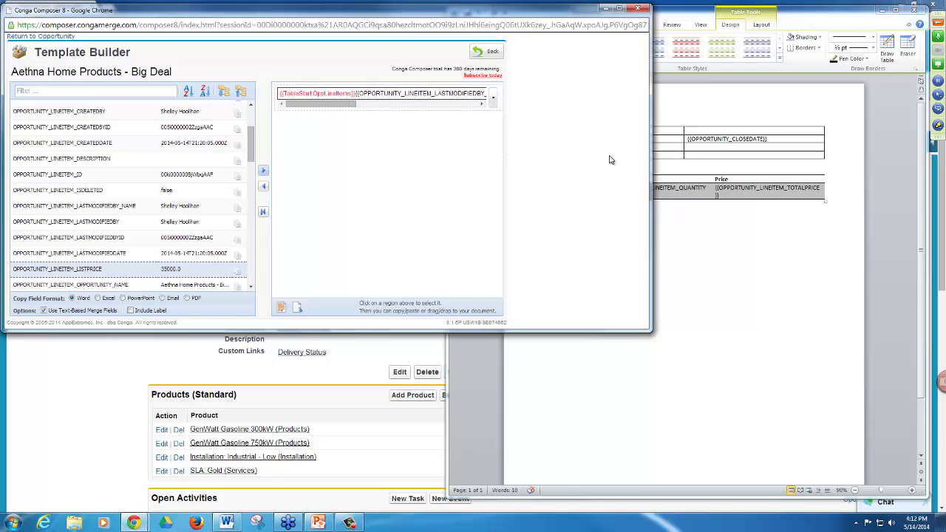
{"action": "left_click_drag", "start_coordinate": [588, 153], "coordinate": [497, 145]}
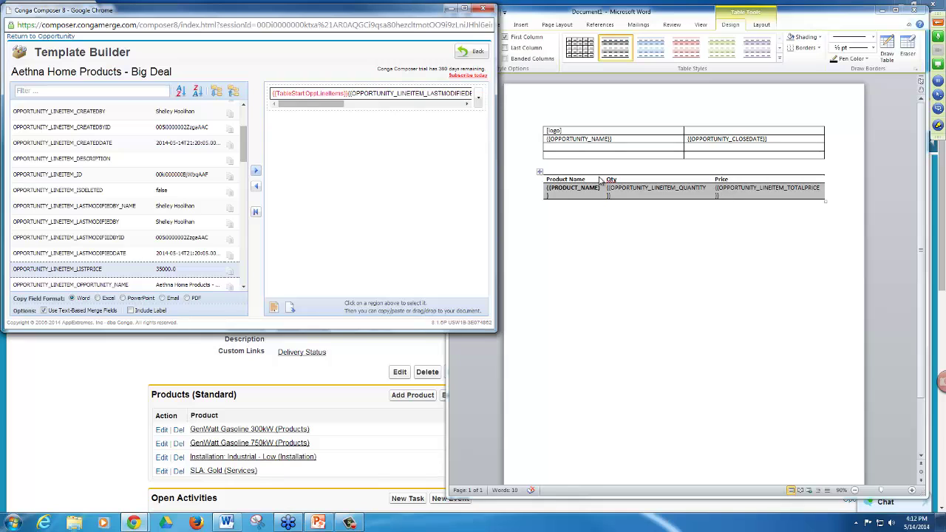
Step: Insert {{TableStart:OppLineItems}} directly before the PRODUCT_NAME merge field in the product table
{"action": "left_click_drag", "start_coordinate": [341, 99], "coordinate": [544, 190]}
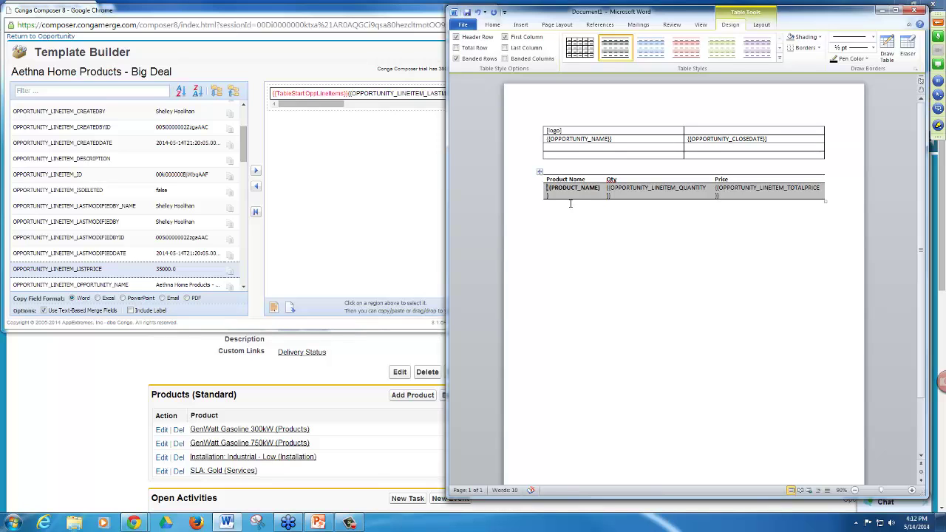
{"action": "left_click", "coordinate": [492, 25]}
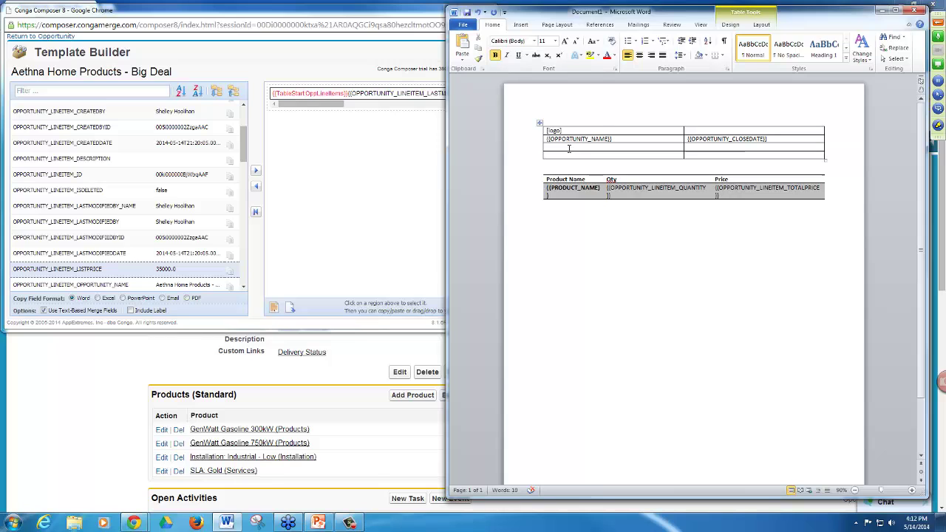
{"action": "type", "text": "{{Table"}
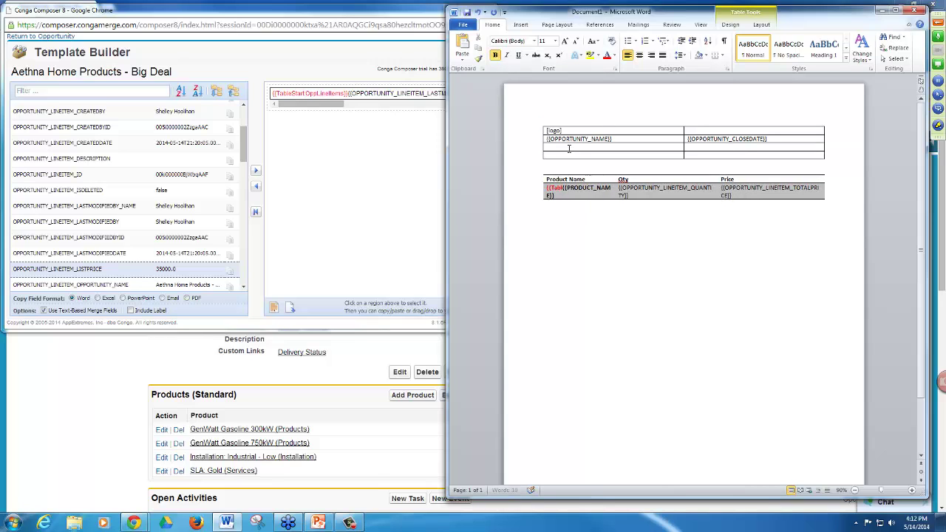
{"action": "type", "text": "Start"}
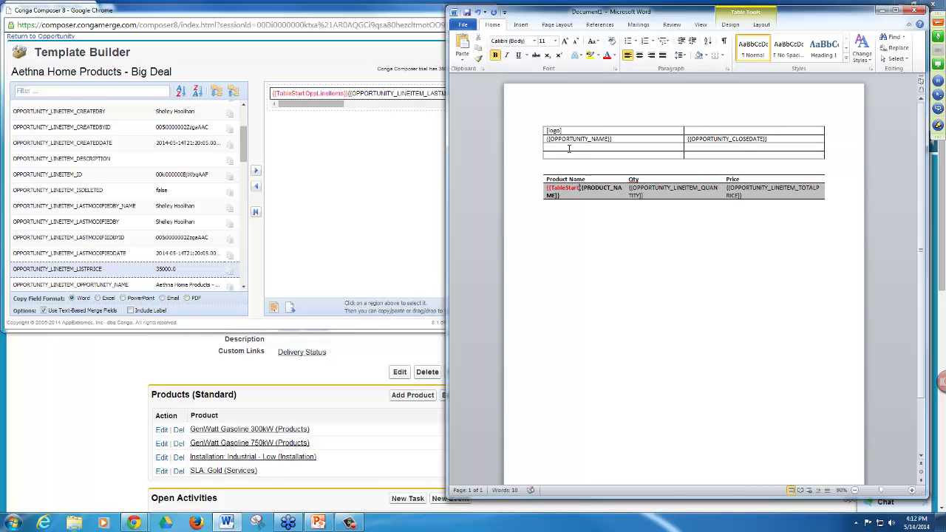
{"action": "type", "text": ":OppLine"}
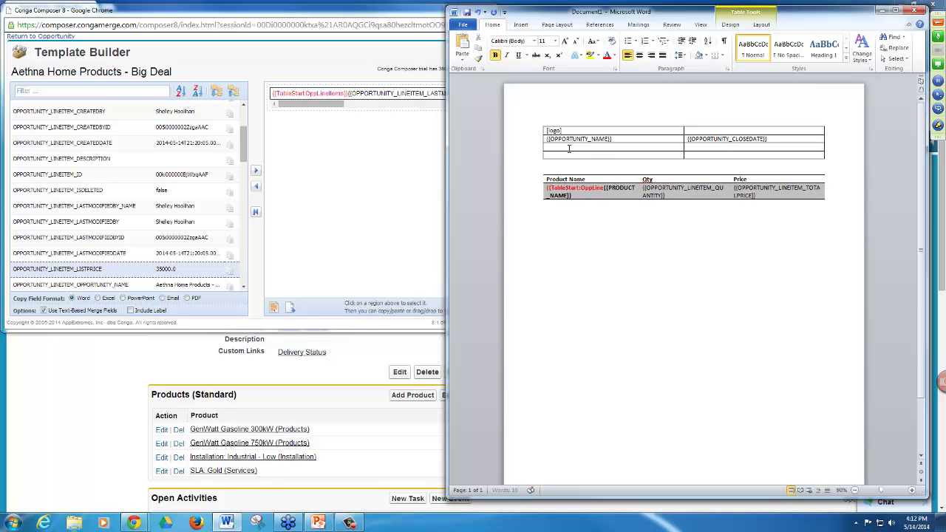
{"action": "type", "text": "Items}}"}
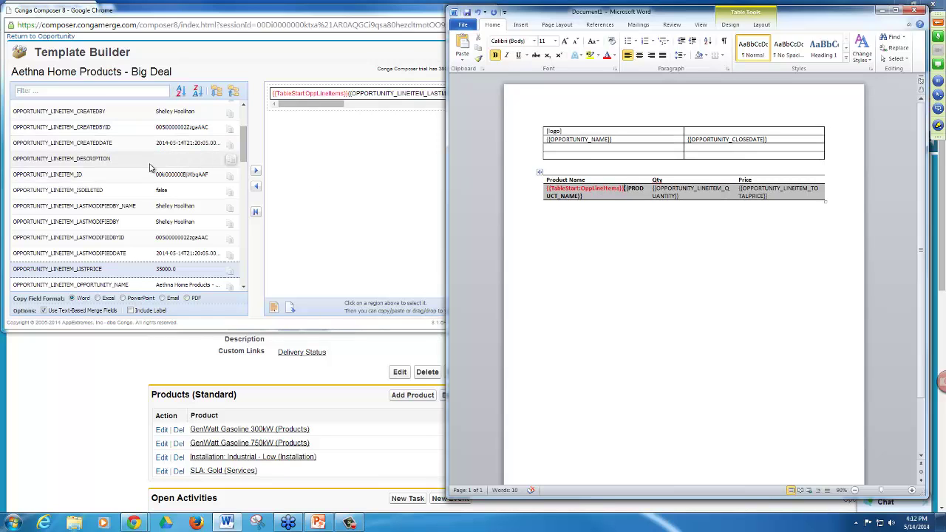
Step: Return to the start of the field list and collapse the OppLineItems group in the Template Builder
{"action": "left_click", "coordinate": [243, 140]}
{"action": "scroll", "coordinate": [89, 163], "scroll_direction": "up", "scroll_amount": 5}
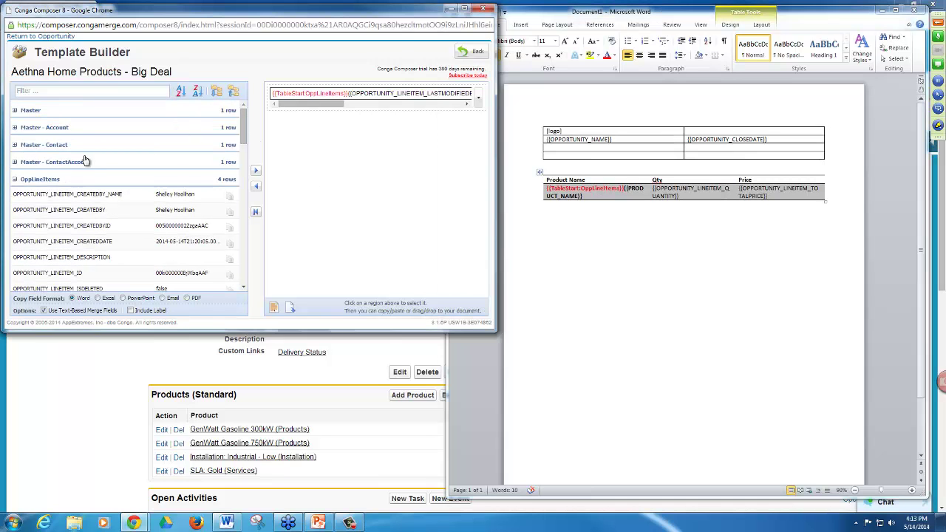
{"action": "left_click", "coordinate": [15, 179]}
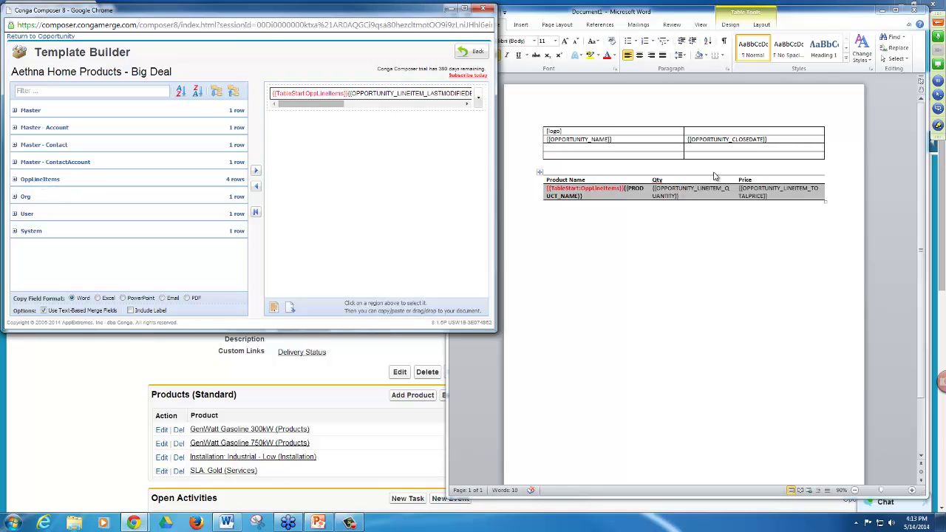
Step: Copy the {{TableStart:OppLineItems}} tag to the end of the total price cell and delete the extra braces after it
{"action": "left_click", "coordinate": [624, 188]}
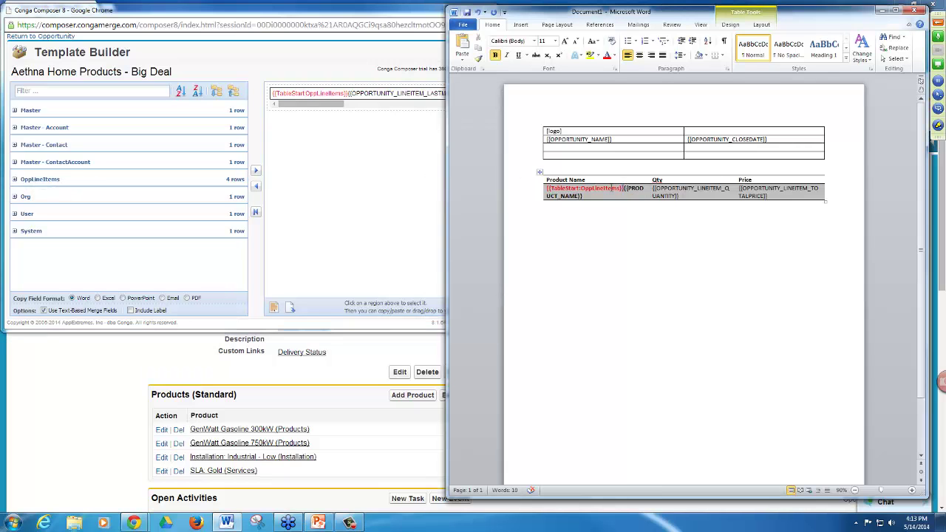
{"action": "left_click_drag", "start_coordinate": [612, 187], "coordinate": [547, 190]}
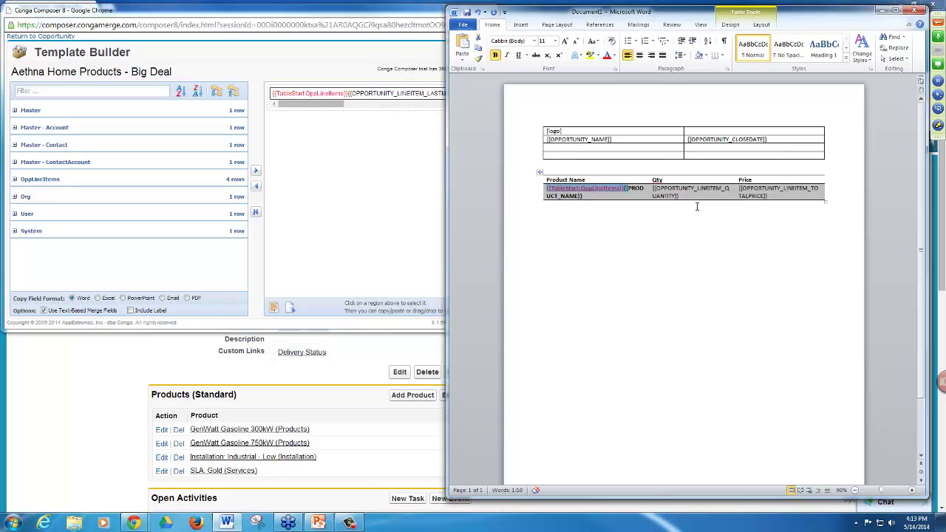
{"action": "key", "text": "ctrl+c"}
{"action": "left_click", "coordinate": [778, 196]}
{"action": "key", "text": "ctrl+v"}
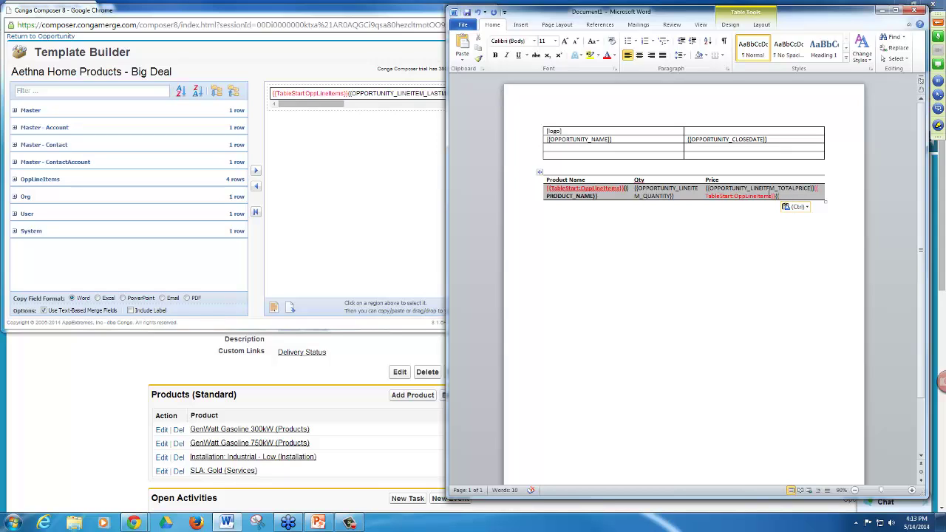
{"action": "key", "text": "BackSpace"}
{"action": "key", "text": "BackSpace"}
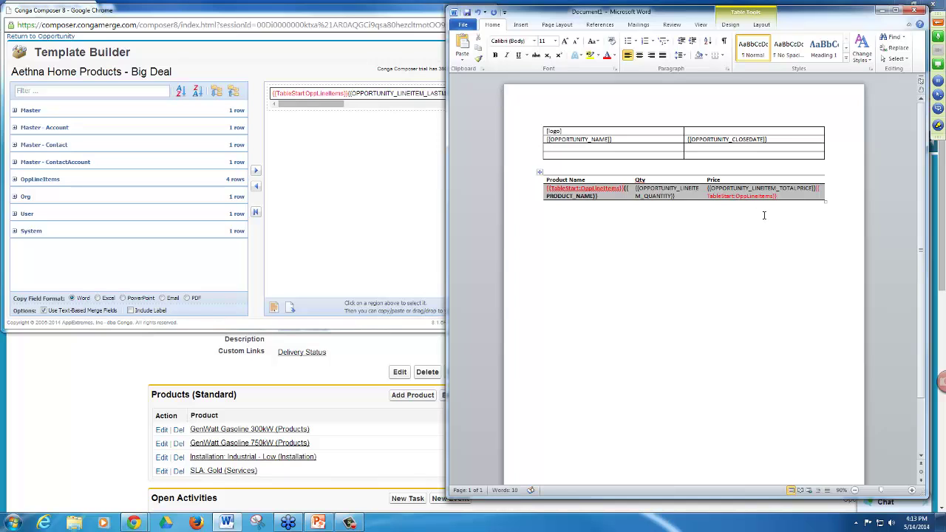
Step: Change the copied tag in the Price column to {{TableEnd:OppLineItems}}
{"action": "key", "text": "BackSpace"}
{"action": "key", "text": "BackSpace"}
{"action": "key", "text": "BackSpace"}
{"action": "key", "text": "BackSpace"}
{"action": "key", "text": "BackSpace"}
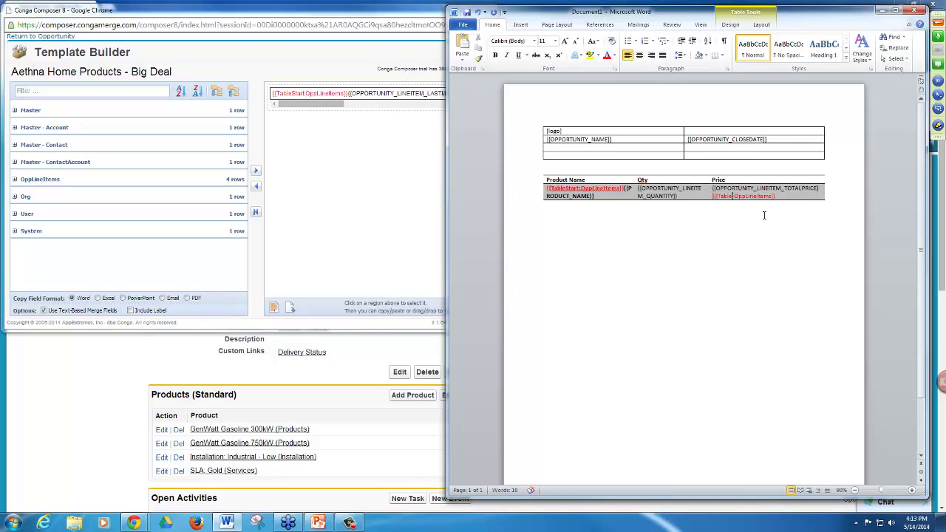
{"action": "type", "text": "End"}
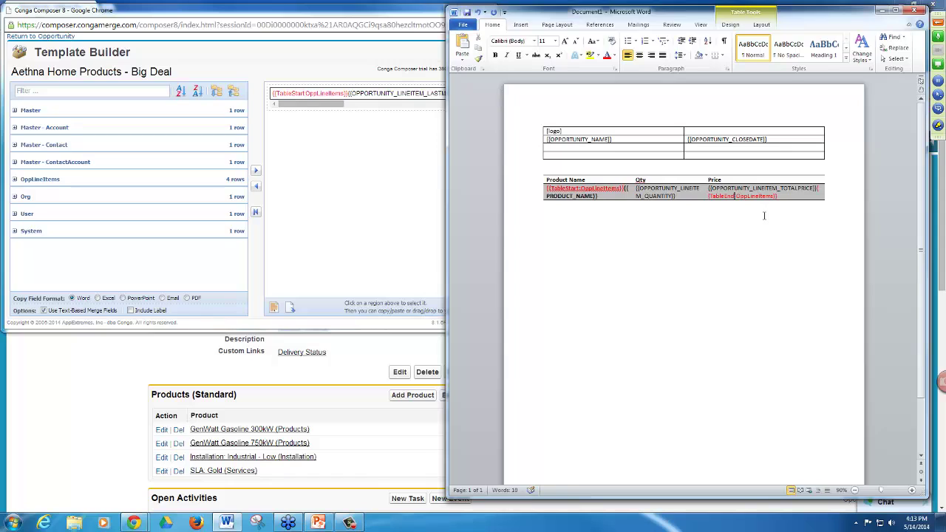
{"action": "left_click", "coordinate": [574, 188]}
{"action": "left_click", "coordinate": [736, 198]}
{"action": "left_click_drag", "start_coordinate": [737, 197], "coordinate": [769, 197]}
{"action": "left_click", "coordinate": [741, 211]}
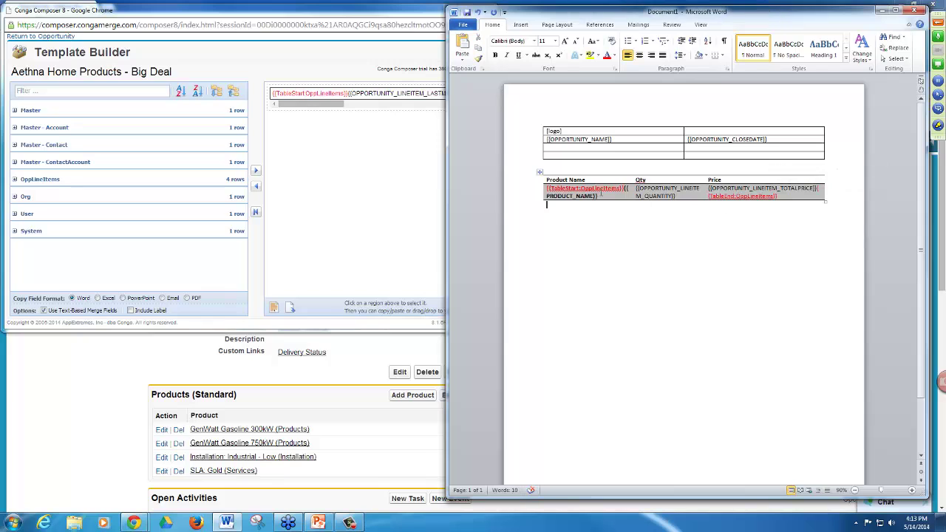
Step: Expand the OppLineItems field group in the Template Builder and return to the Word document
{"action": "left_click", "coordinate": [15, 179]}
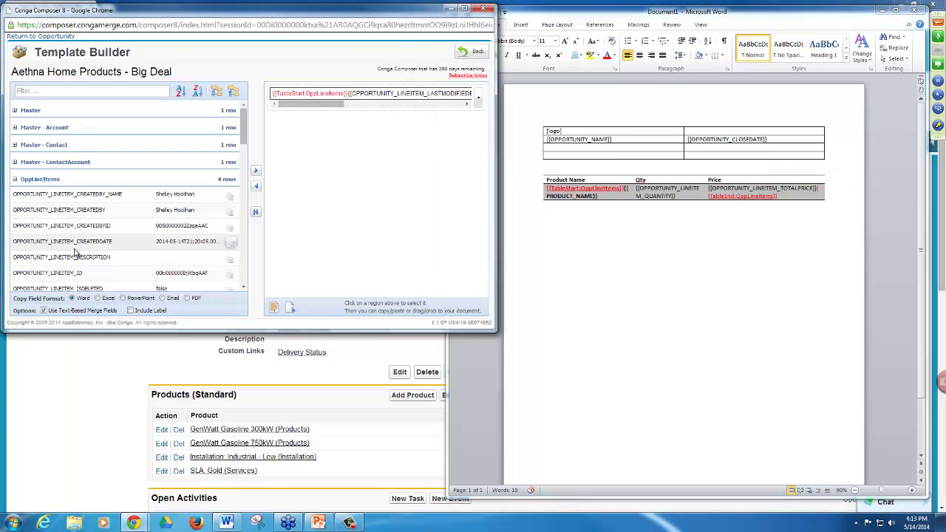
{"action": "left_click", "coordinate": [231, 242]}
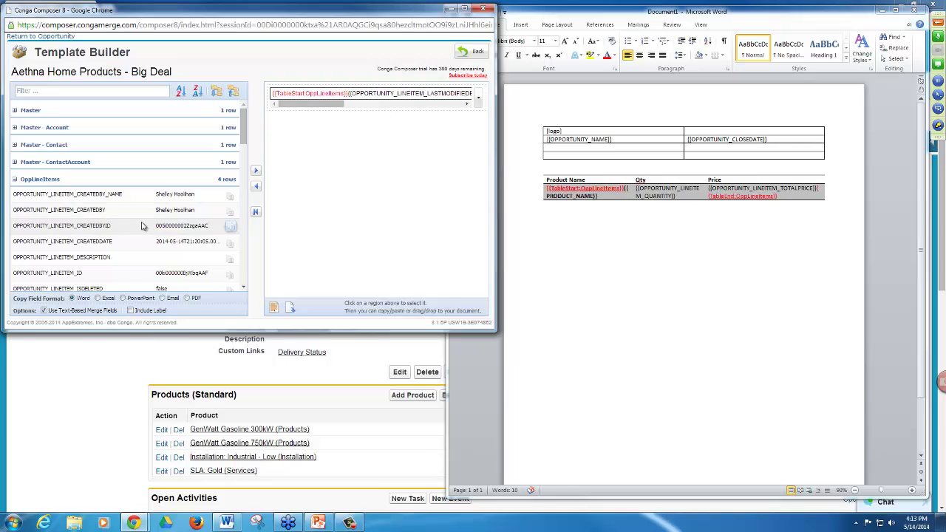
{"action": "left_click", "coordinate": [669, 236]}
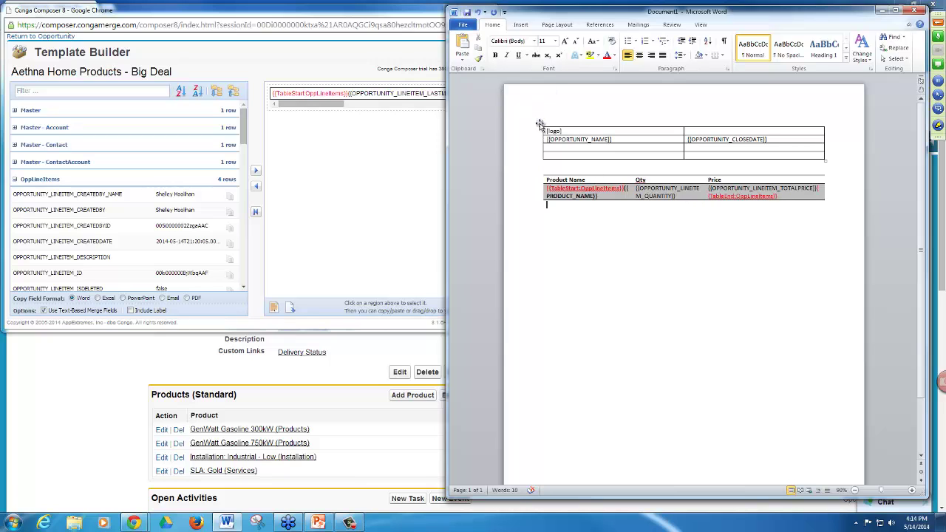
Step: Set the font size of the whole document to 12
{"action": "key", "text": "ctrl+a"}
{"action": "left_click", "coordinate": [555, 41]}
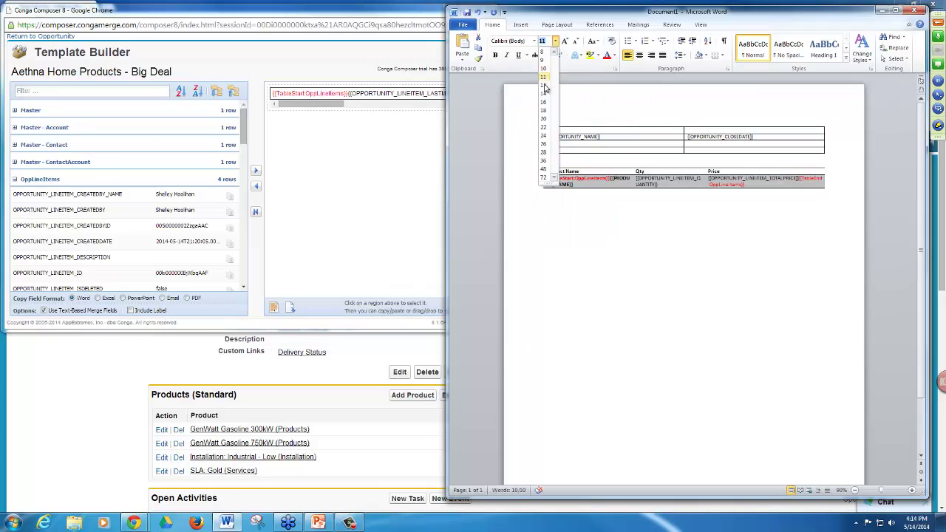
{"action": "left_click", "coordinate": [545, 89]}
{"action": "left_click", "coordinate": [741, 247]}
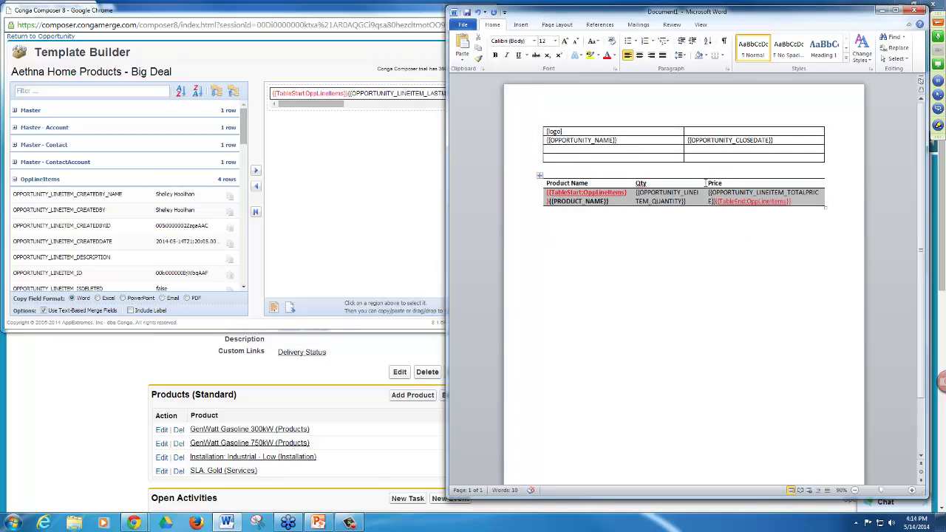
Step: Add the \# Currency format switch inside the OPPORTUNITY_LINEITEM_TOTALPRICE merge field in the Price column
{"action": "left_click", "coordinate": [768, 140]}
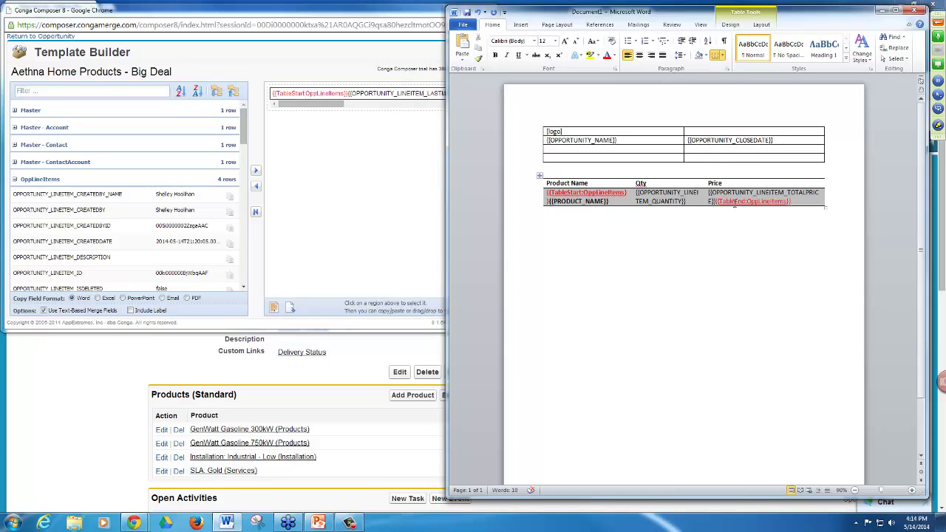
{"action": "left_click", "coordinate": [712, 201]}
{"action": "type", "text": "}"}
{"action": "scroll", "coordinate": [719, 224], "scroll_direction": "up", "scroll_amount": 4}
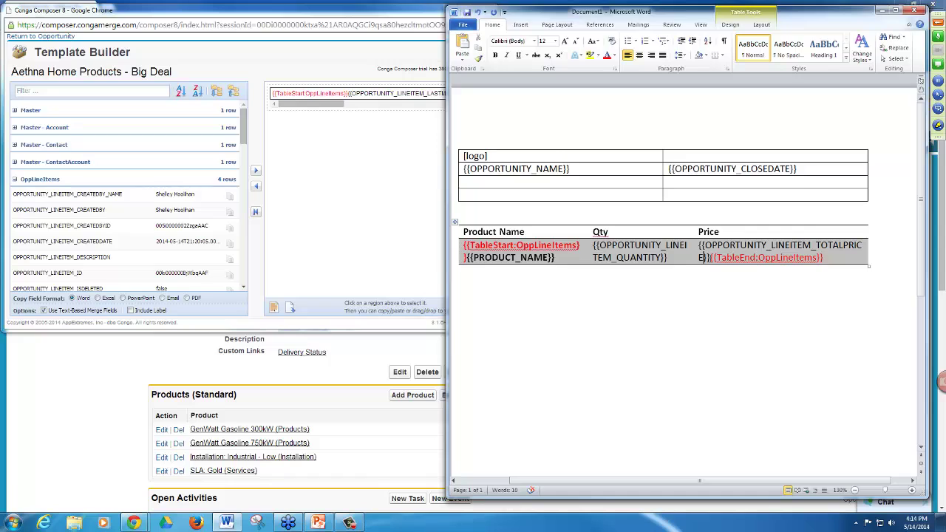
{"action": "key", "text": "Return"}
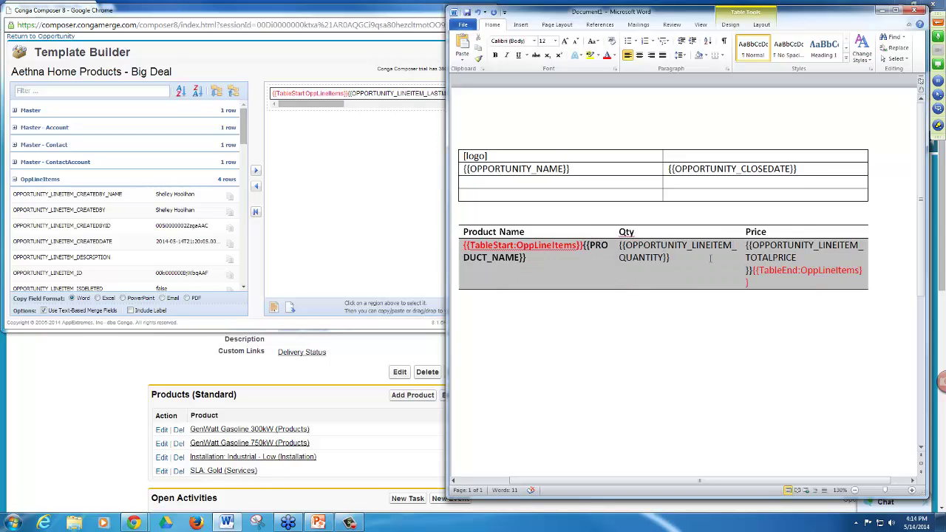
{"action": "type", "text": "\\"}
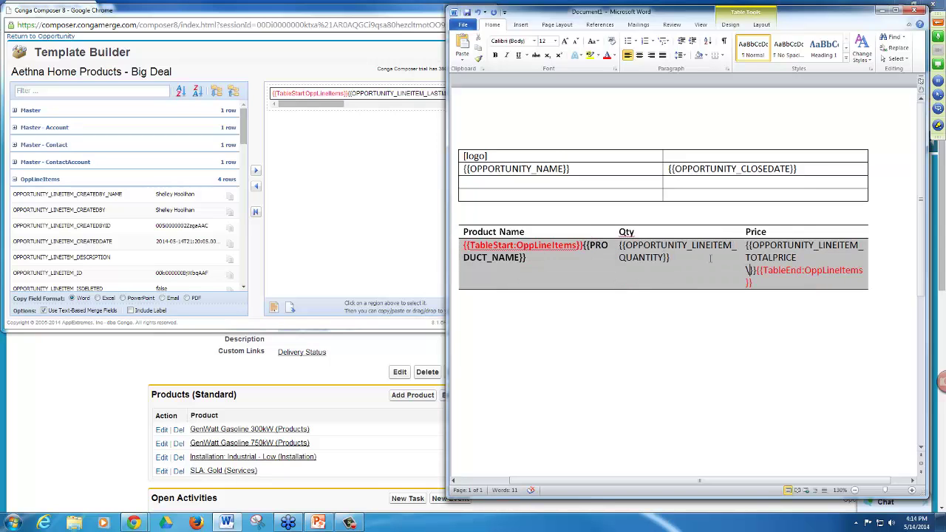
{"action": "type", "text": "#"}
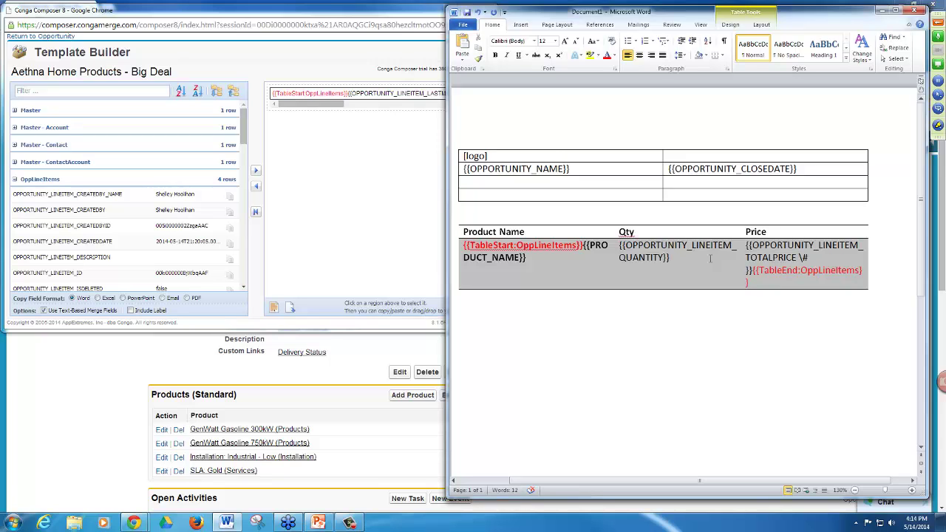
{"action": "type", "text": " Currency"}
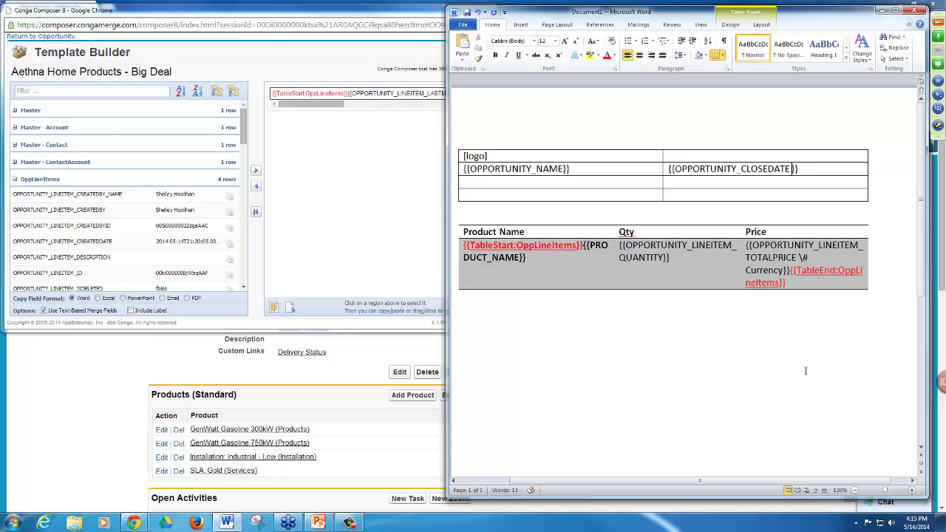
Step: Add the date format switch \@ "MMMM d, yyyy" inside the OPPORTUNITY_CLOSEDATE merge field
{"action": "type", "text": "\\"}
{"action": "type", "text": "@"}
{"action": "type", "text": "\""}
{"action": "type", "text": "MMM\""}
{"action": "type", "text": "MMMM"}
{"action": "type", "text": " d"}
{"action": "type", "text": ", "}
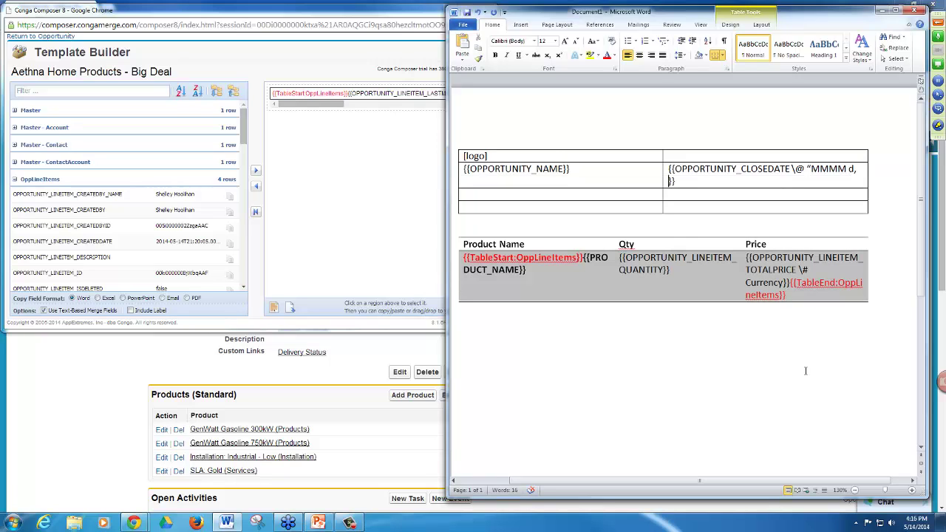
{"action": "type", "text": "yyyy"}
{"action": "type", "text": "\""}
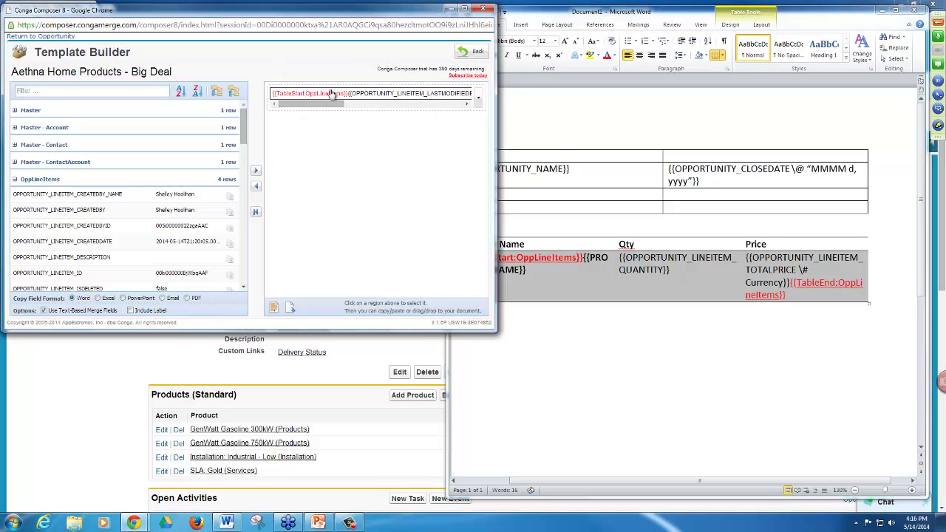
Step: Leave the Template Builder, download the template "Oppty - Conga Contract - Simple Template - Swap Out" and open it in Word with editing enabled
{"action": "left_click", "coordinate": [464, 51]}
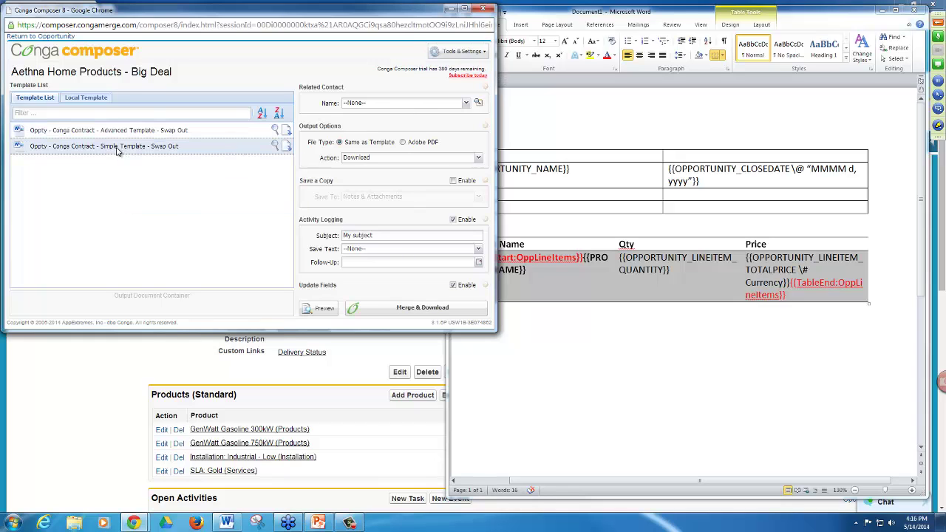
{"action": "left_click", "coordinate": [87, 148]}
{"action": "left_click", "coordinate": [288, 151]}
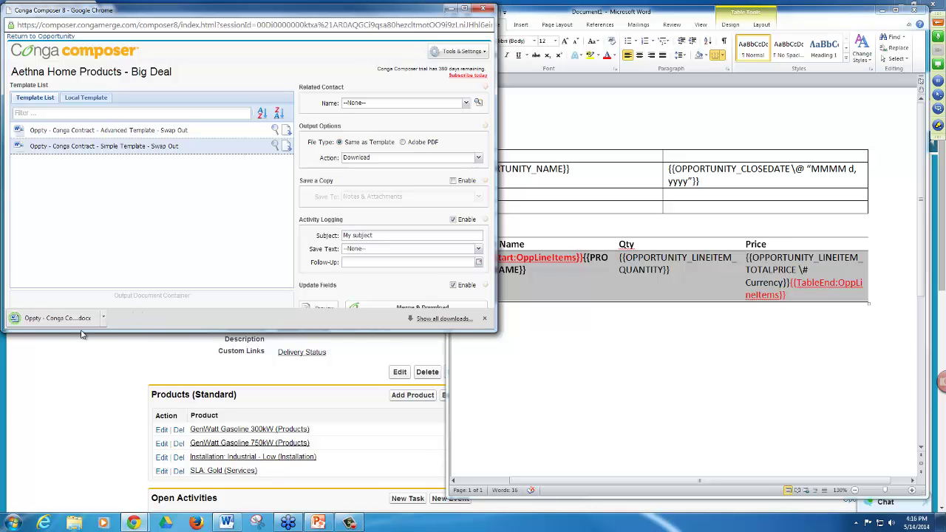
{"action": "left_click", "coordinate": [33, 320]}
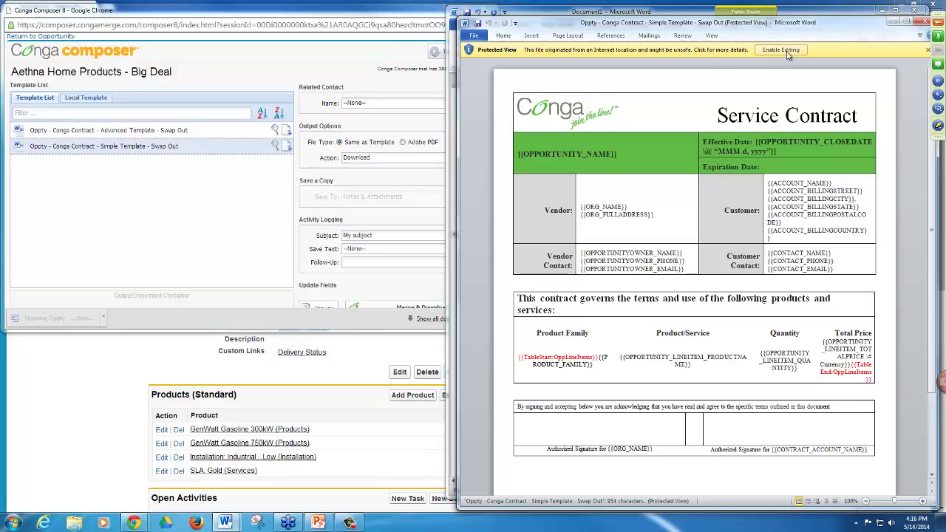
{"action": "left_click", "coordinate": [786, 52]}
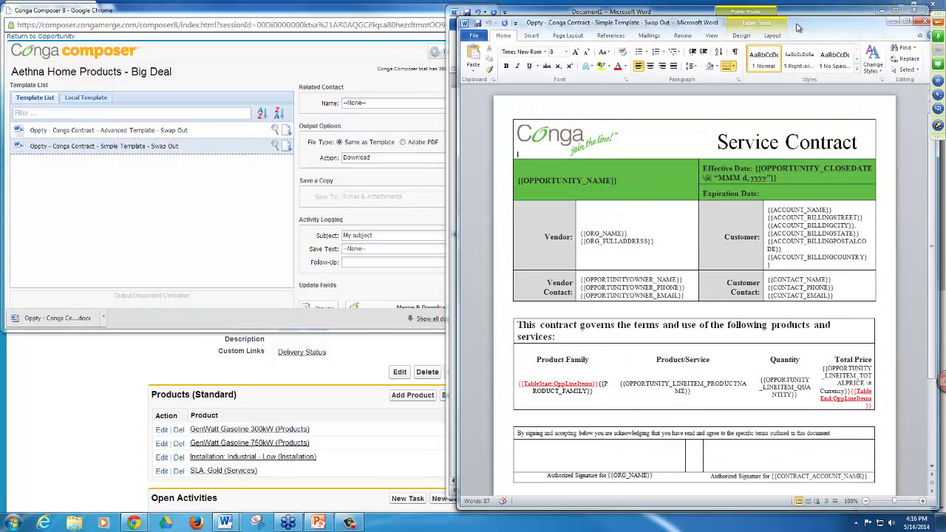
Step: Examine the sample contract's merge fields, date format and OppLineItems table tags, and close the document
{"action": "left_click_drag", "start_coordinate": [797, 27], "coordinate": [787, 20]}
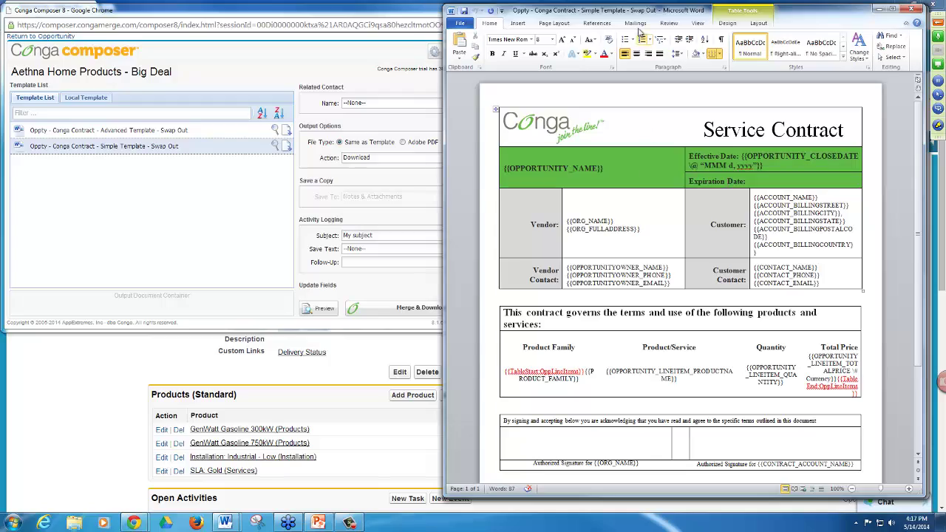
{"action": "left_click_drag", "start_coordinate": [640, 15], "coordinate": [682, 11]}
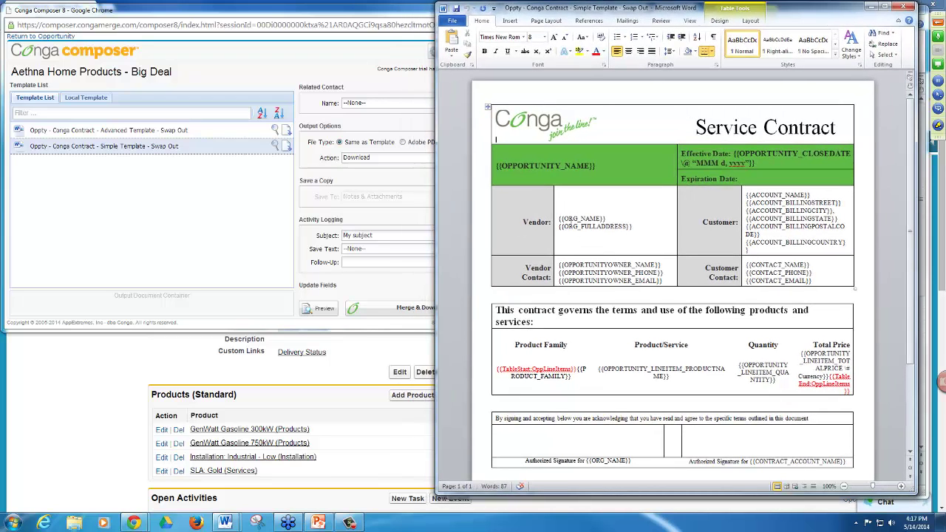
{"action": "left_click", "coordinate": [573, 227]}
{"action": "left_click_drag", "start_coordinate": [696, 164], "coordinate": [718, 164]}
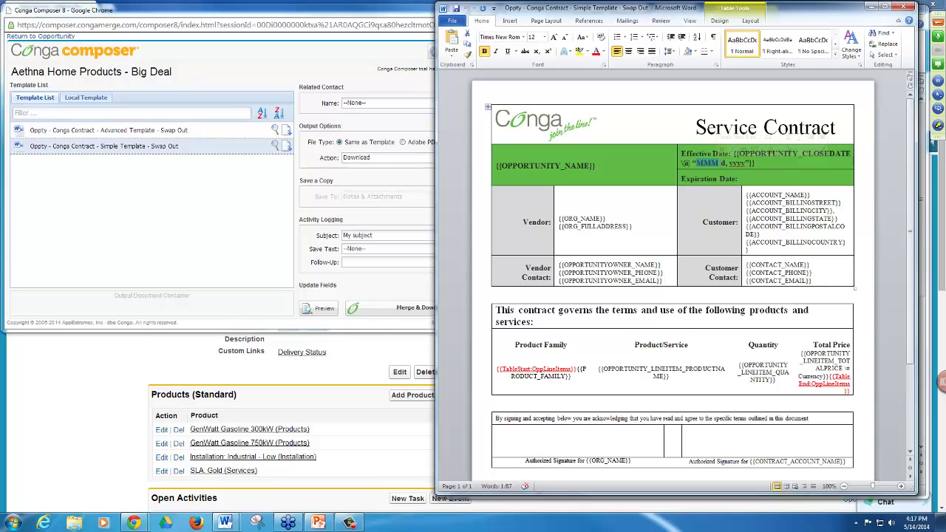
{"action": "left_click", "coordinate": [761, 163]}
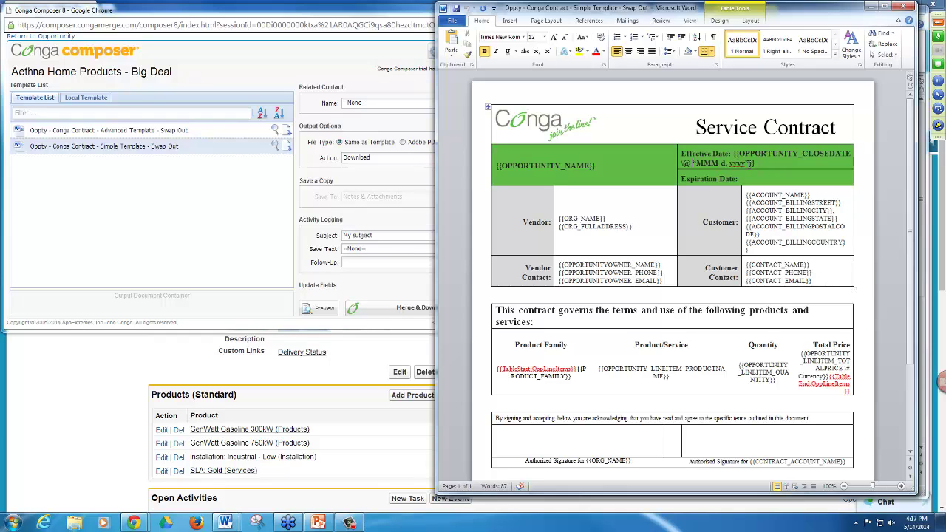
{"action": "left_click", "coordinate": [581, 375]}
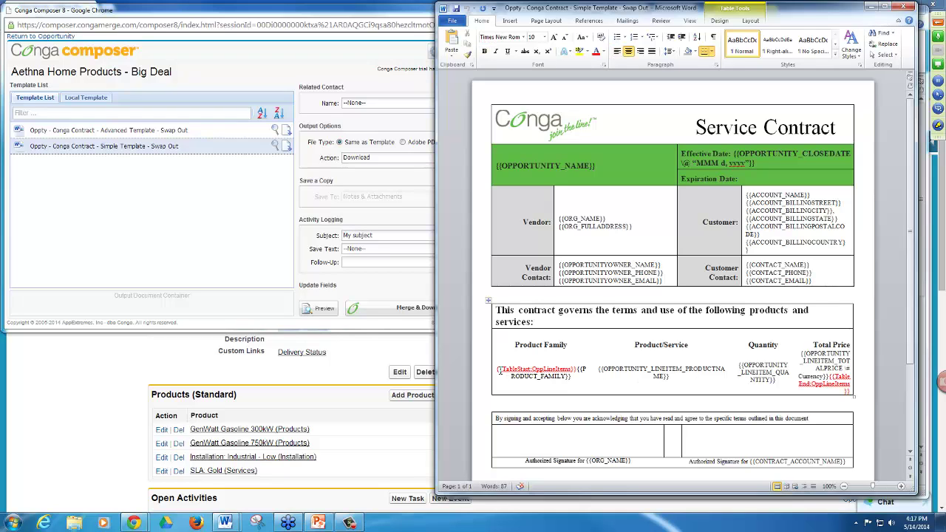
{"action": "left_click", "coordinate": [497, 368]}
{"action": "left_click", "coordinate": [840, 368]}
{"action": "scroll", "coordinate": [807, 374], "scroll_direction": "down", "scroll_amount": 1}
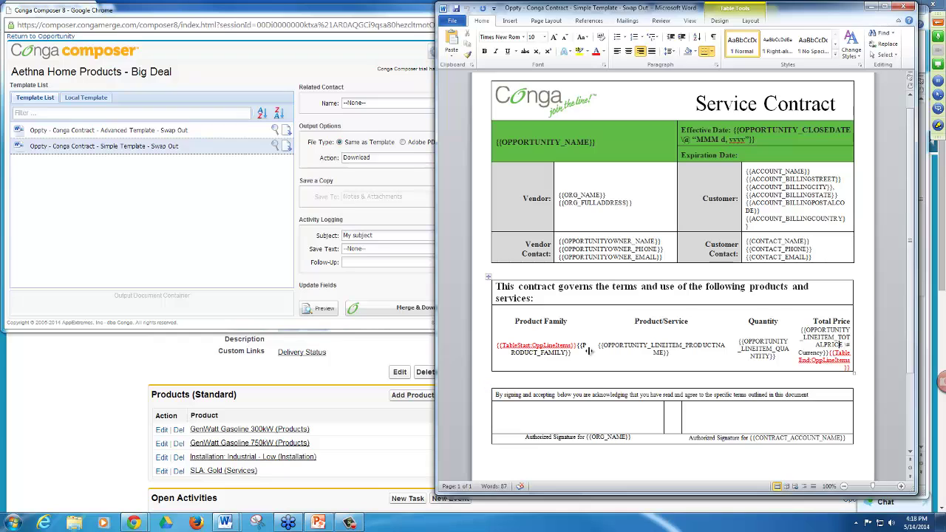
{"action": "scroll", "coordinate": [589, 352], "scroll_direction": "up", "scroll_amount": 1}
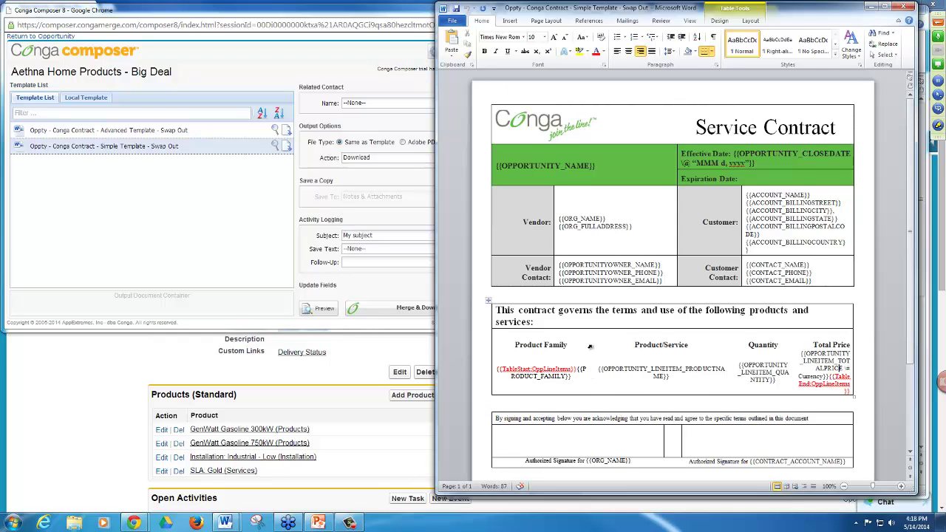
{"action": "left_click", "coordinate": [903, 9]}
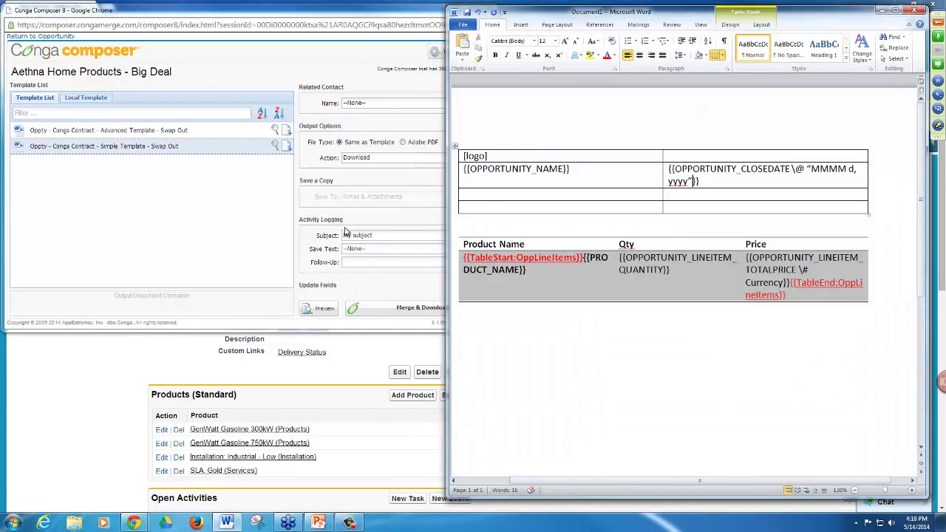
Step: Generate the merged Word document from the Simple Template in Conga Composer and open it with editing enabled
{"action": "left_click", "coordinate": [307, 13]}
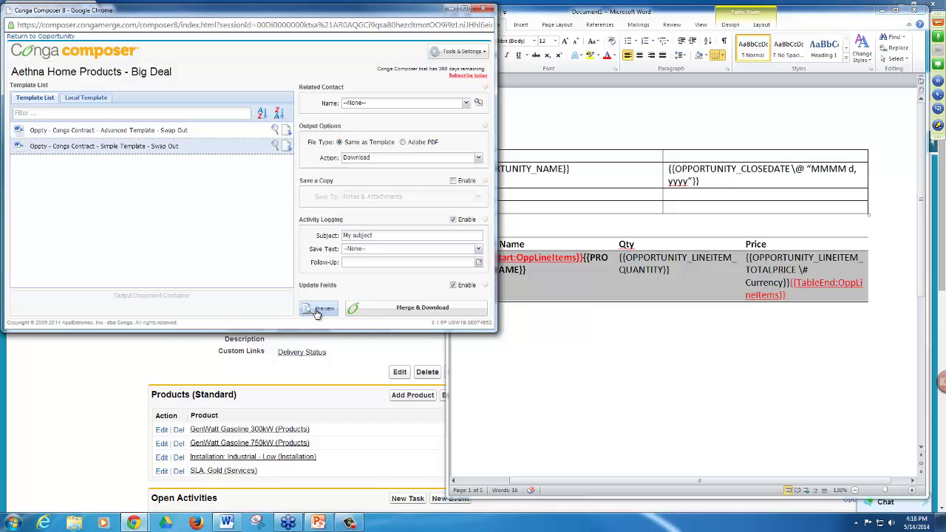
{"action": "left_click", "coordinate": [404, 306]}
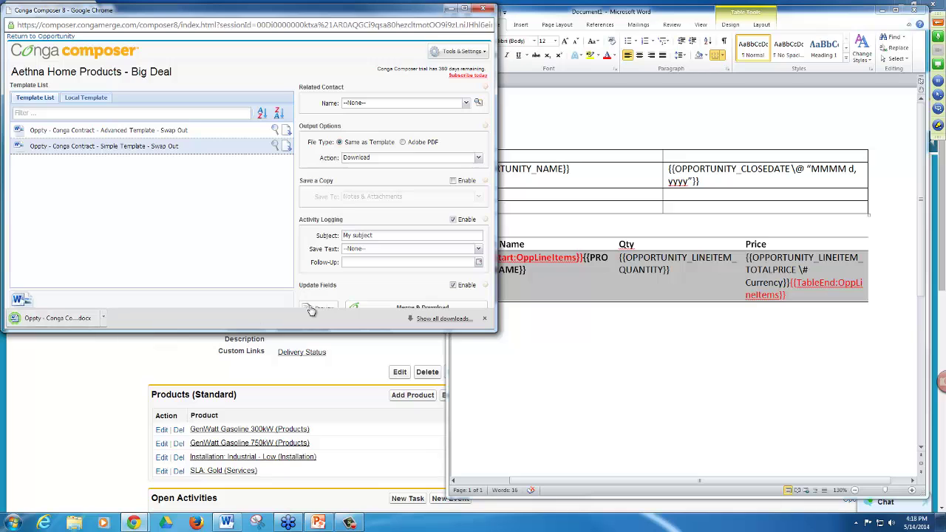
{"action": "left_click", "coordinate": [95, 314]}
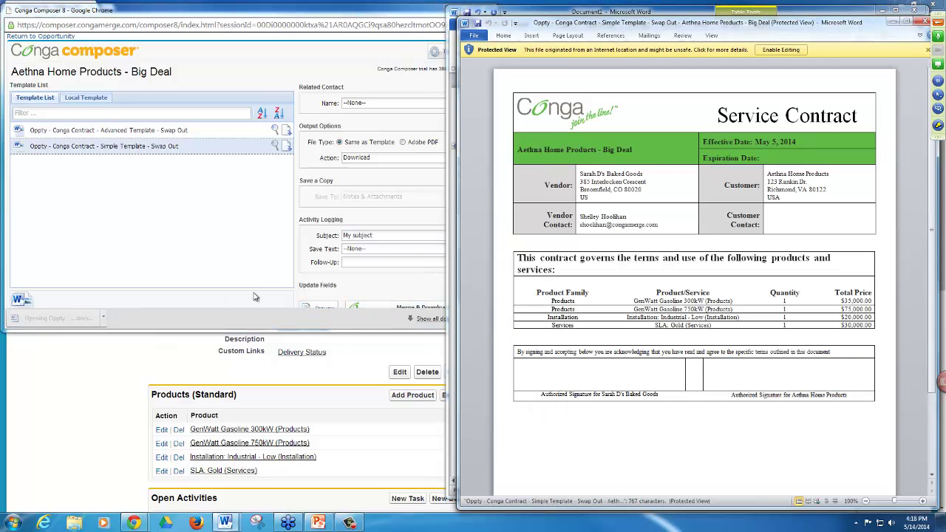
{"action": "left_click", "coordinate": [784, 50]}
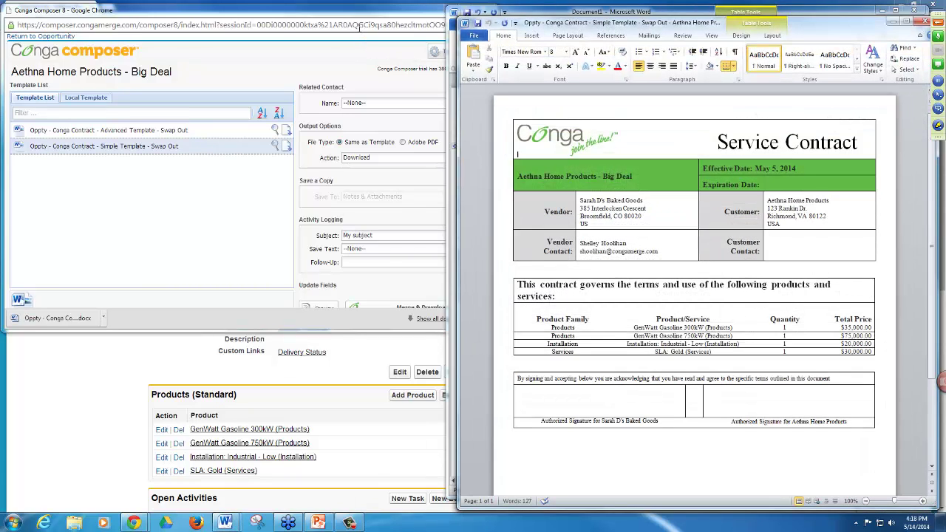
Step: Review the merged service contract's header details, product table and signature block, and close the document
{"action": "left_click", "coordinate": [352, 15]}
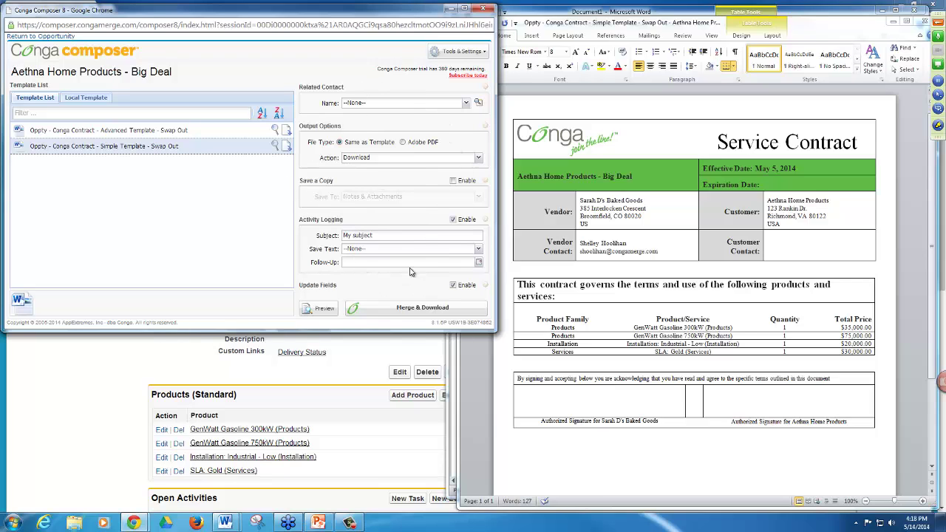
{"action": "left_click", "coordinate": [407, 313]}
{"action": "left_click", "coordinate": [619, 114]}
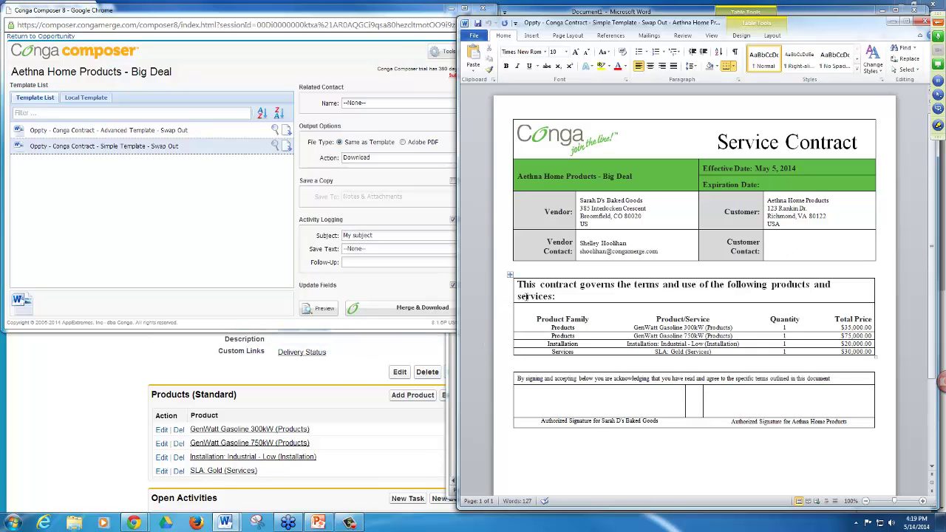
{"action": "left_click", "coordinate": [540, 271]}
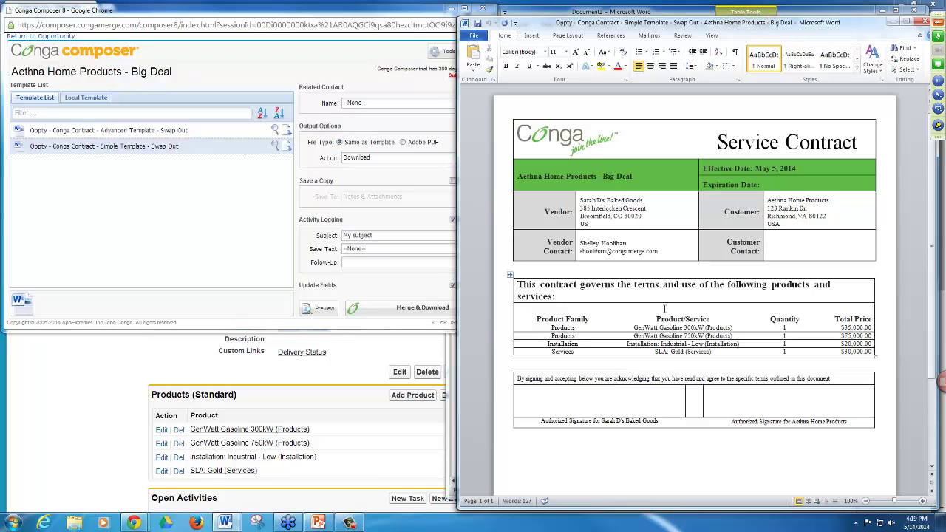
{"action": "scroll", "coordinate": [664, 309], "scroll_direction": "down", "scroll_amount": 1}
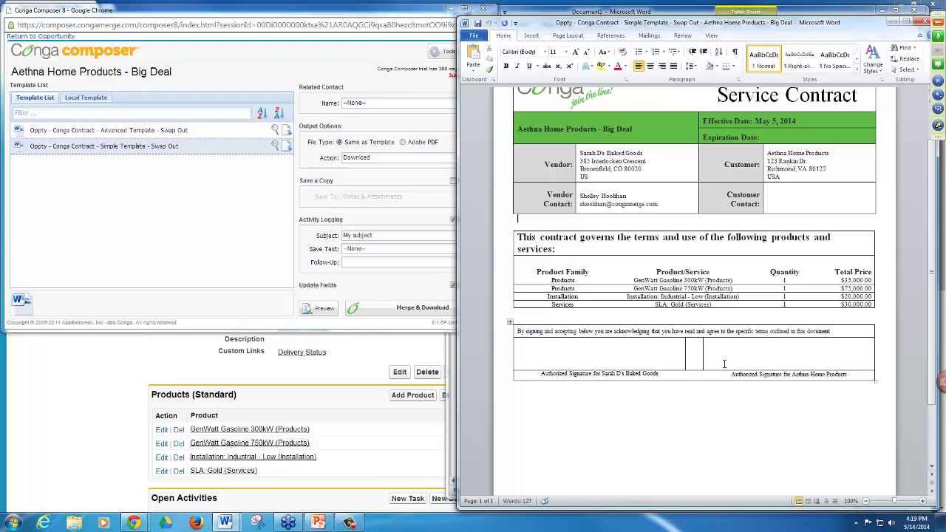
{"action": "scroll", "coordinate": [724, 364], "scroll_direction": "up", "scroll_amount": 1}
{"action": "left_click_drag", "start_coordinate": [840, 27], "coordinate": [818, 25]}
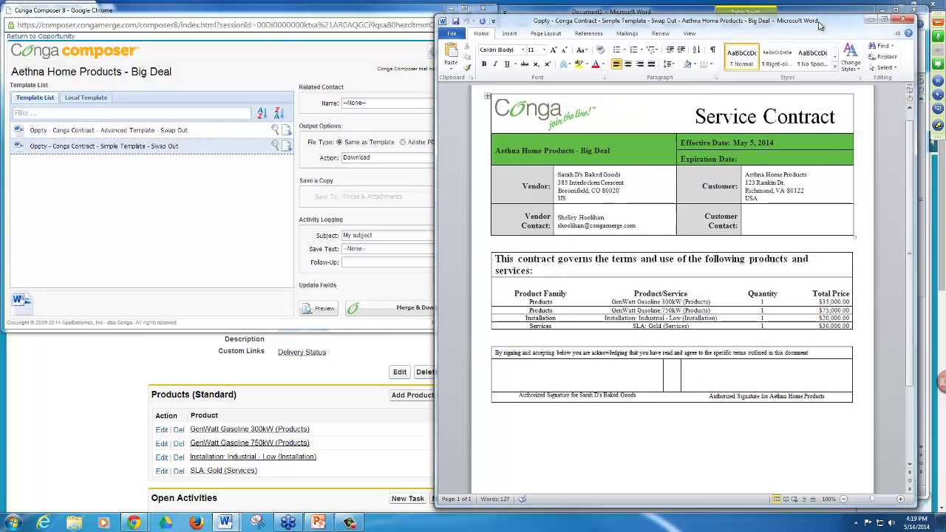
{"action": "left_click", "coordinate": [902, 22]}
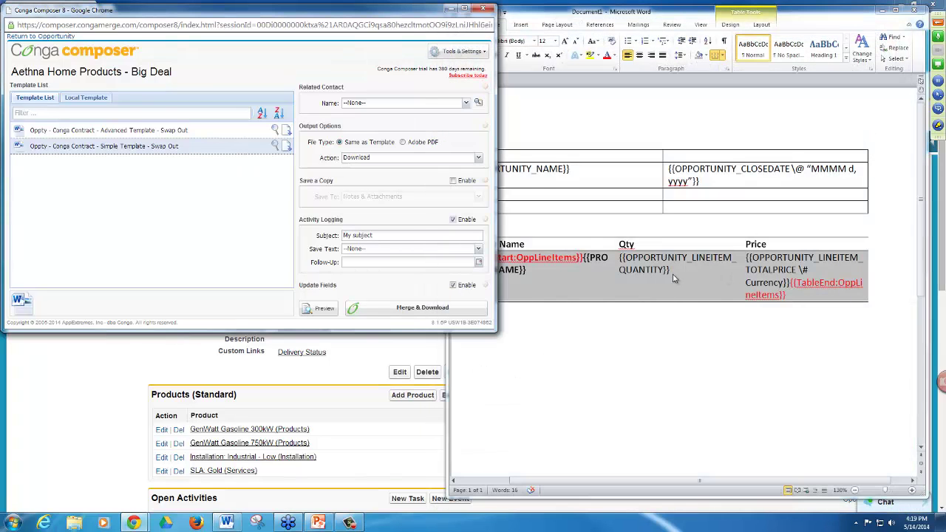
Step: Return to the Word template and insert the label "Effective Date:" before the OPPORTUNITY_CLOSEDATE merge field
{"action": "left_click", "coordinate": [664, 257]}
{"action": "left_click", "coordinate": [686, 281]}
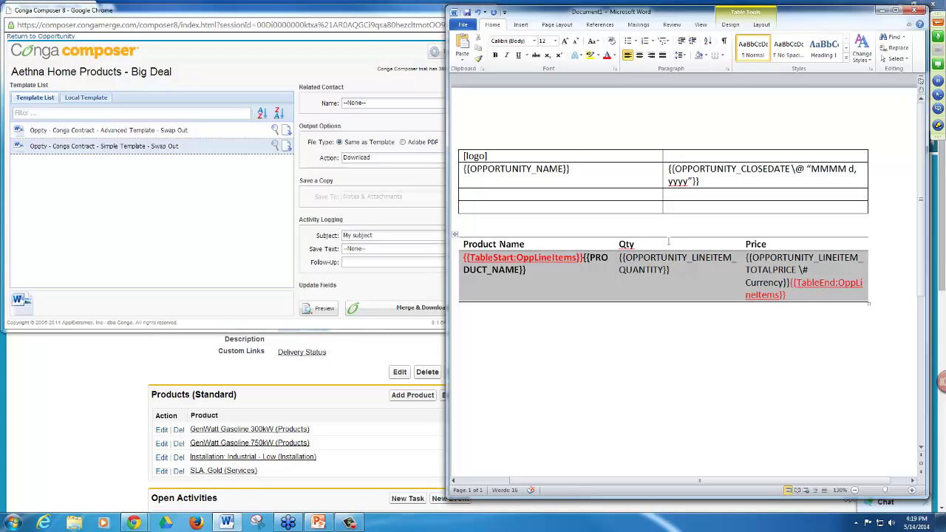
{"action": "left_click", "coordinate": [664, 243]}
{"action": "left_click", "coordinate": [668, 170]}
{"action": "type", "text": "Effective "}
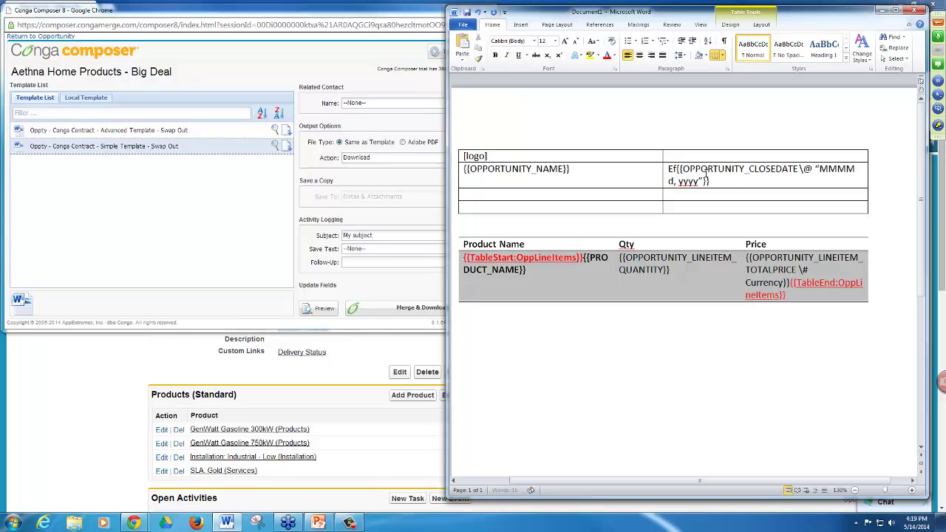
{"action": "type", "text": "Date:"}
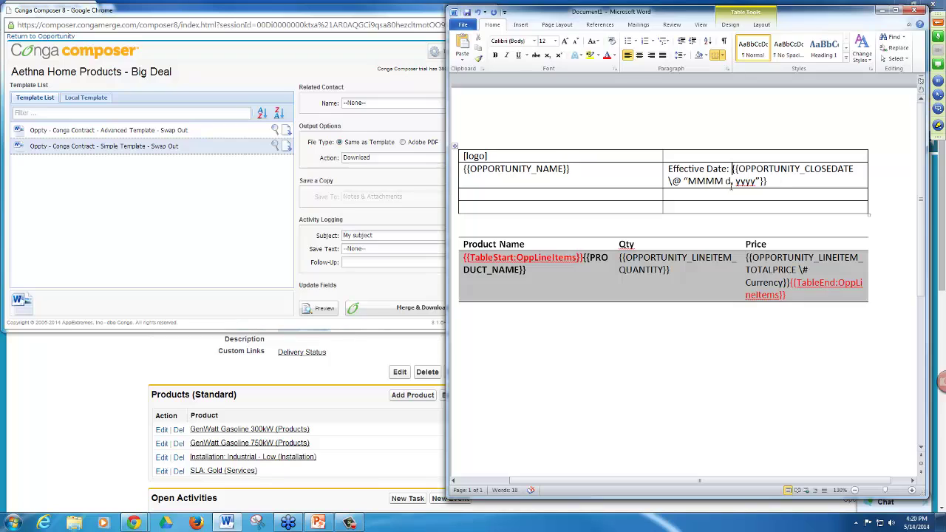
Step: Add "Expiration Date:" in the cell below the effective date, followed by a copy of the formatted OPPORTUNITY_CLOSEDATE field
{"action": "left_click", "coordinate": [713, 196]}
{"action": "type", "text": "Expiration Date:"}
{"action": "left_click_drag", "start_coordinate": [733, 168], "coordinate": [767, 182]}
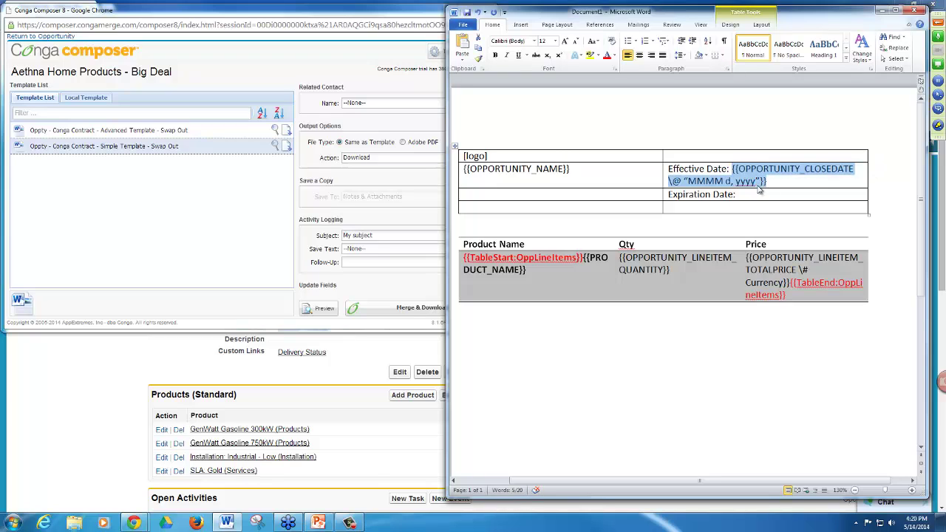
{"action": "key", "text": "ctrl+c"}
{"action": "left_click", "coordinate": [761, 195]}
{"action": "key", "text": "ctrl+v"}
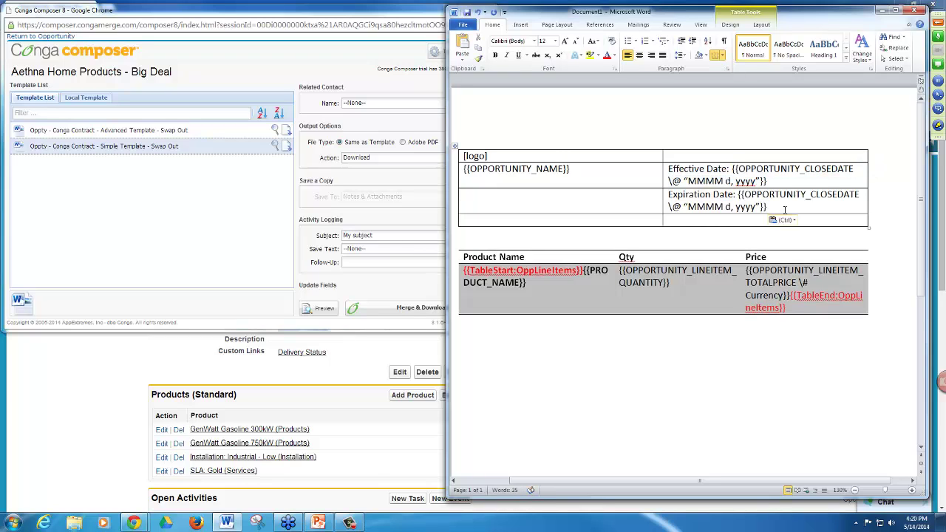
Step: Insert "ADJUST:" before OPPORTUNITY_CLOSEDATE inside the expiration date merge field
{"action": "left_click", "coordinate": [744, 194]}
{"action": "type", "text": "AD"}
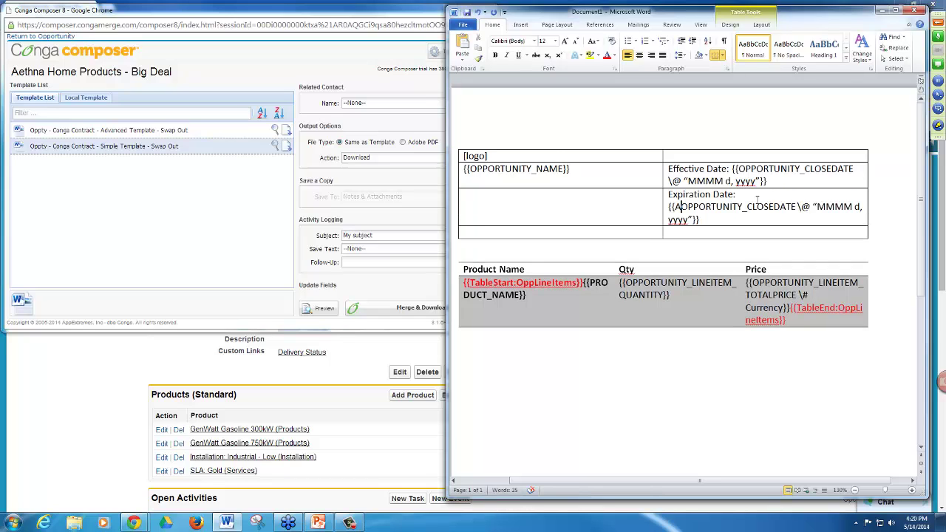
{"action": "type", "text": "JUST:"}
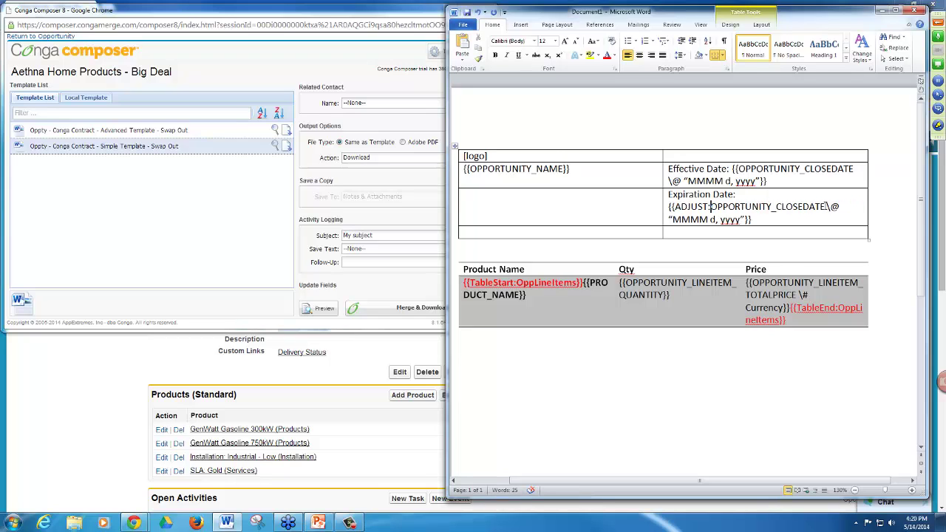
Step: Add the offset ":1:0:0:0:0" after OPPORTUNITY_CLOSEDATE in the expiration date's ADJUST field, ahead of the date format switch
{"action": "left_click", "coordinate": [827, 207]}
{"action": "type", "text": ":1"}
{"action": "key", "text": "BackSpace"}
{"action": "type", "text": "1"}
{"action": "key", "text": "BackSpace"}
{"action": "type", "text": "1:0:0:"}
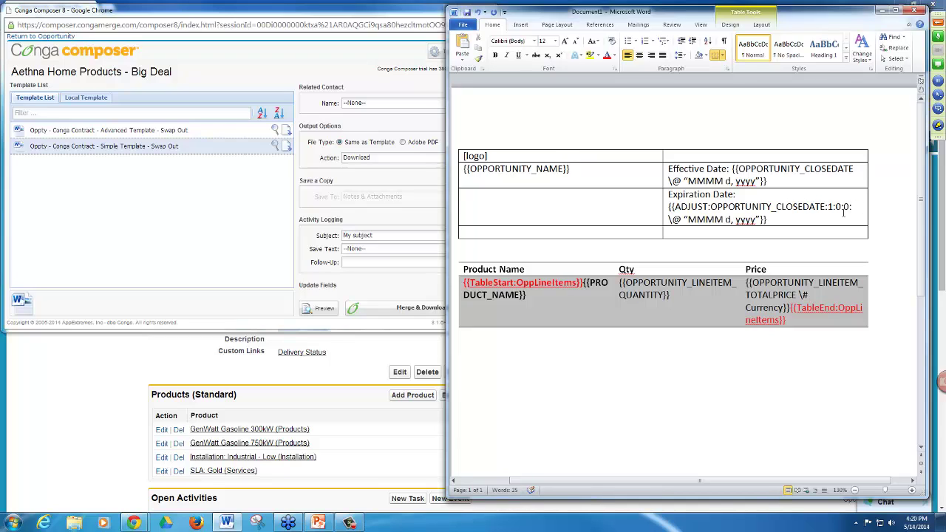
{"action": "type", "text": "0:0:"}
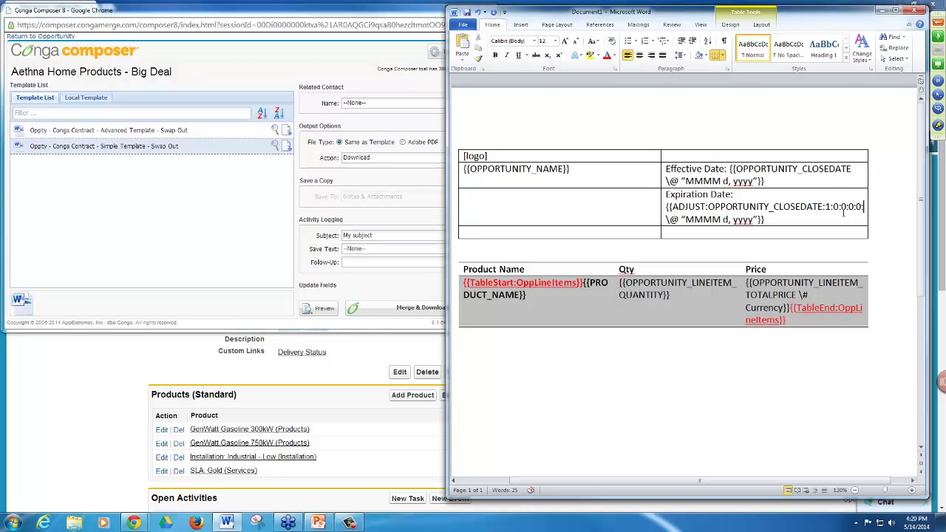
{"action": "type", "text": "0"}
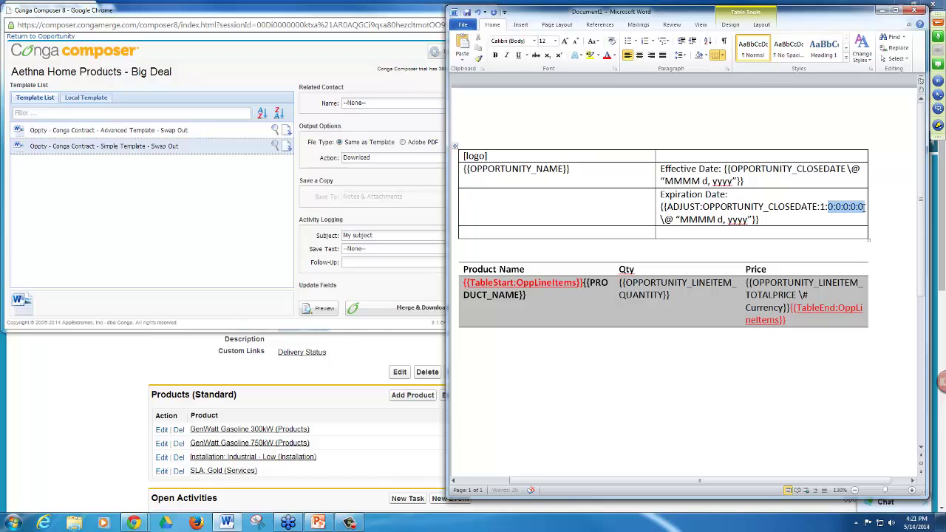
{"action": "left_click", "coordinate": [820, 207]}
{"action": "type", "text": "1"}
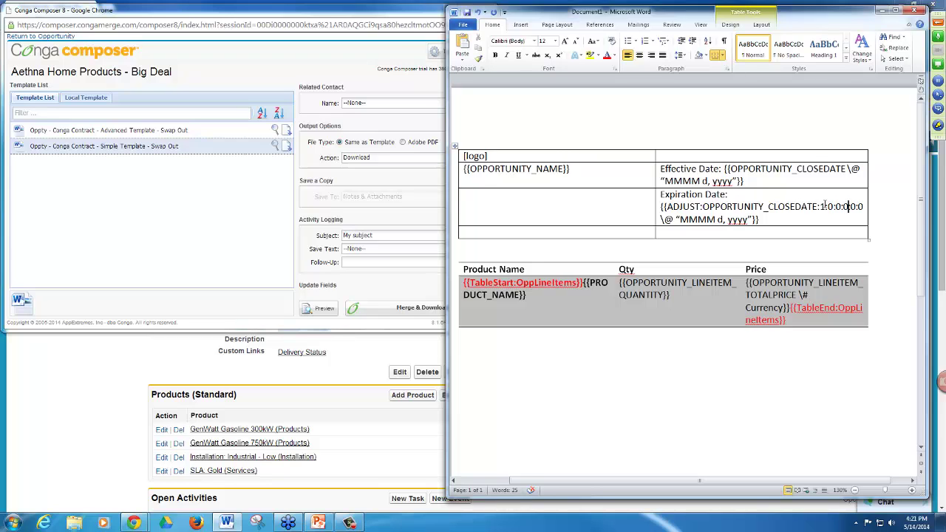
{"action": "left_click", "coordinate": [847, 215]}
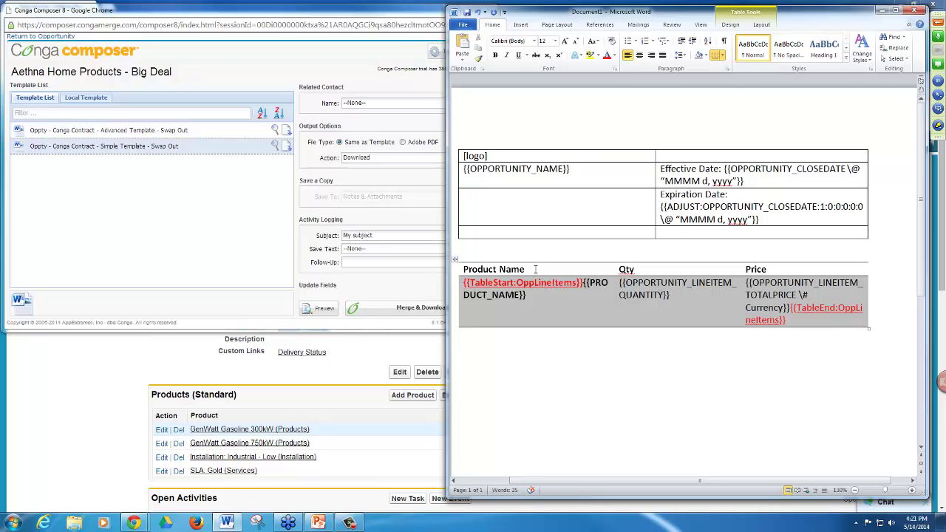
Step: Insert a new row above the Product Name header row of the line-item table
{"action": "left_click", "coordinate": [535, 269]}
{"action": "left_click", "coordinate": [534, 347]}
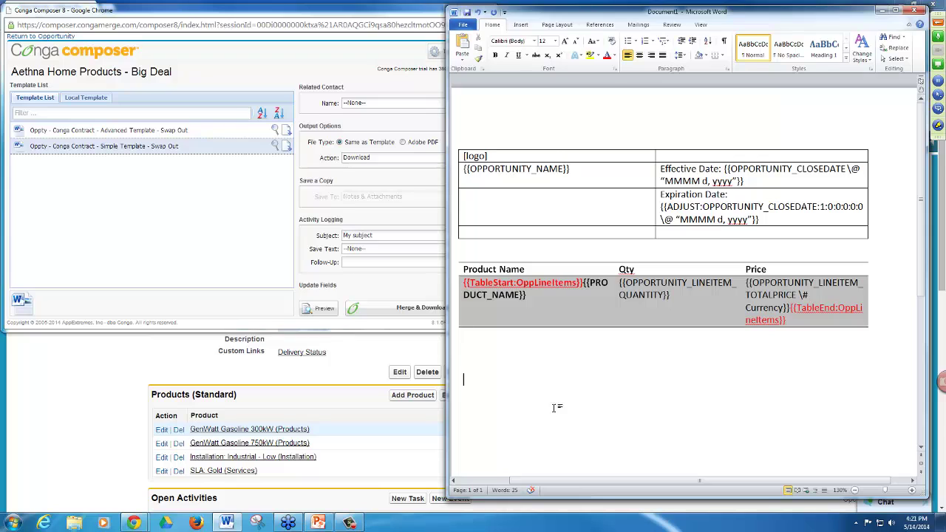
{"action": "left_click", "coordinate": [541, 271]}
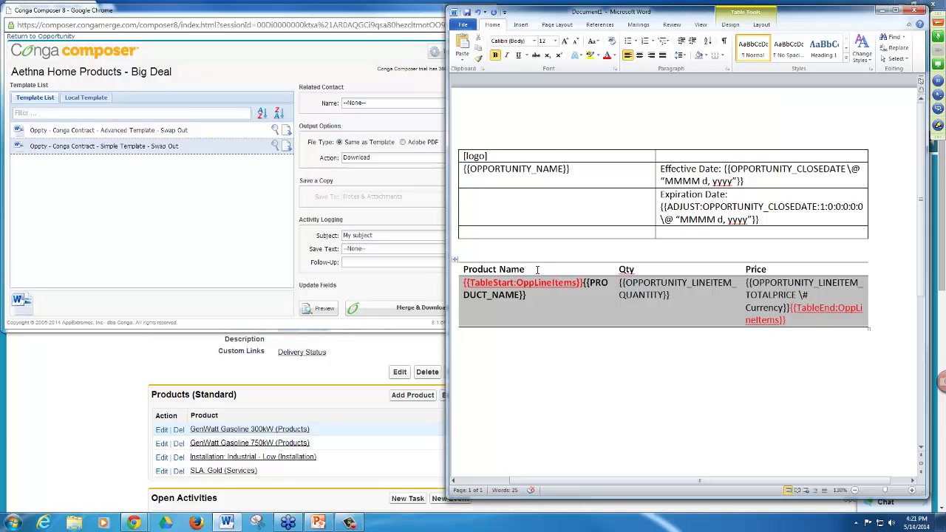
{"action": "right_click", "coordinate": [538, 270]}
{"action": "mouse_move", "coordinate": [566, 326]}
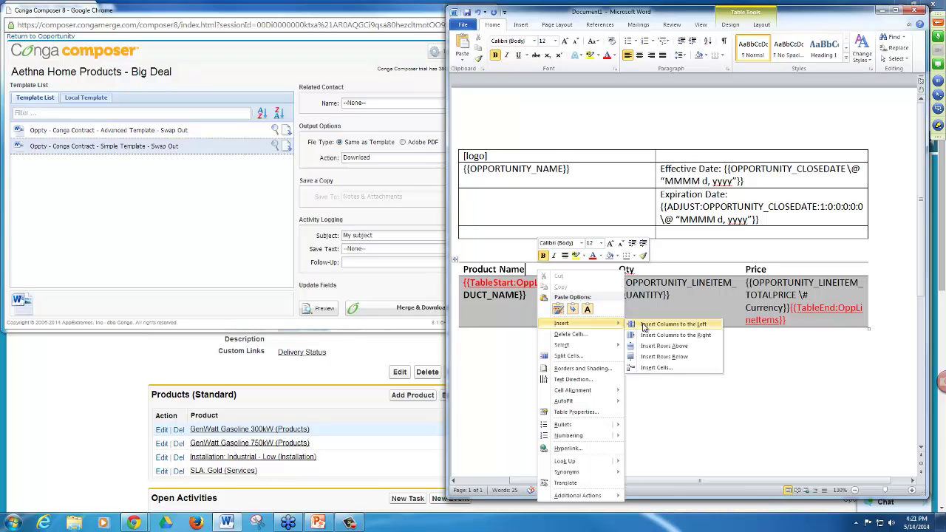
{"action": "left_click", "coordinate": [651, 345]}
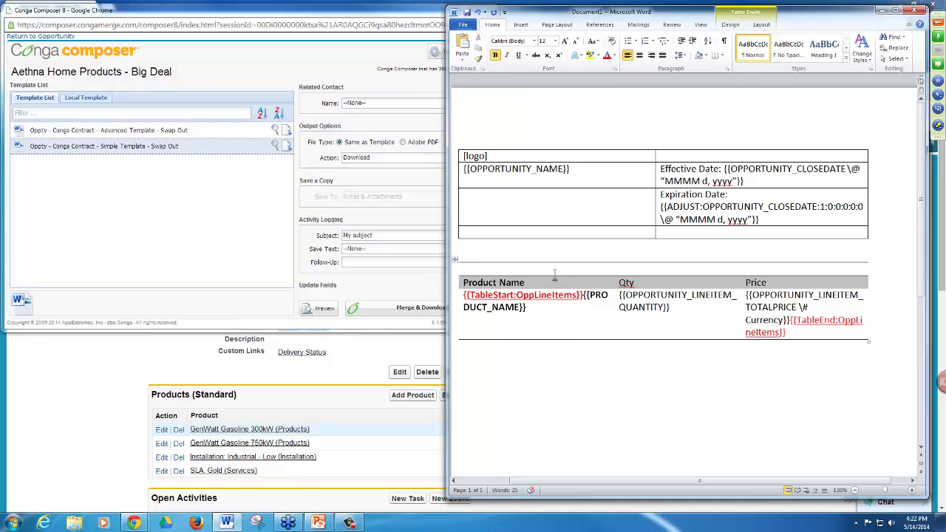
Step: Enter the opening of the grouping tag, "{{TableGroup:OppLineItems:", in the first cell of the new row
{"action": "type", "text": "{{TableGrou"}
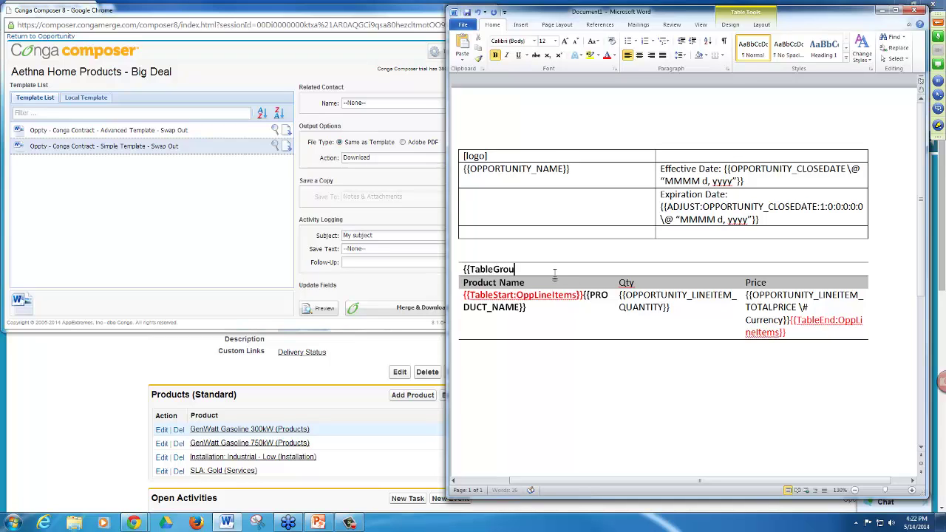
{"action": "type", "text": "p:OppLineItems"}
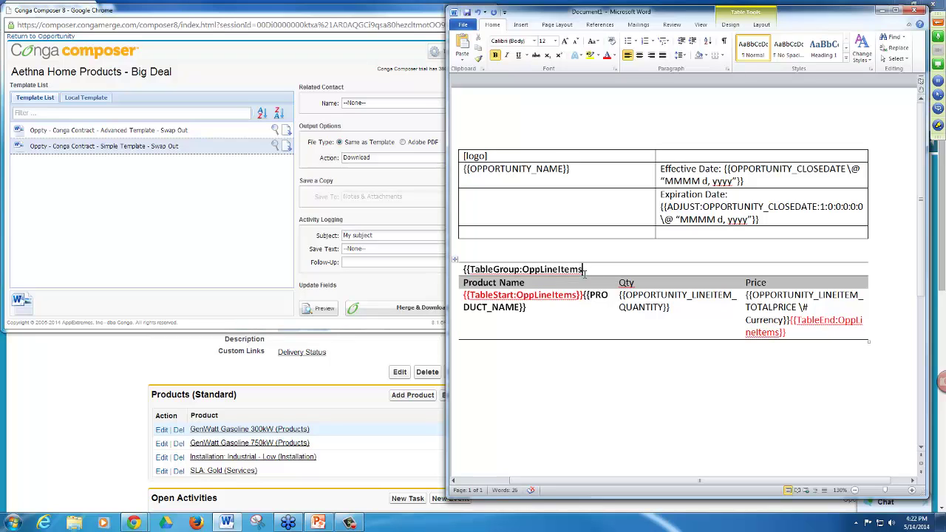
{"action": "type", "text": "}"}
Step: Open Conga's Template Builder, find the PRODUCT_FAMILY field by filtering for "family", and paste a copy after the TableGroup text in the Word template
{"action": "left_click", "coordinate": [398, 19]}
{"action": "left_click", "coordinate": [461, 51]}
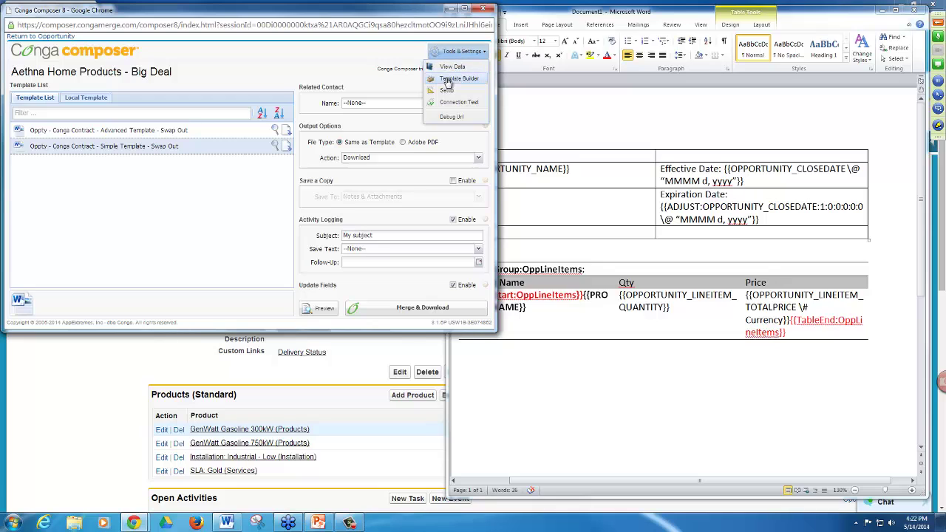
{"action": "left_click", "coordinate": [450, 79]}
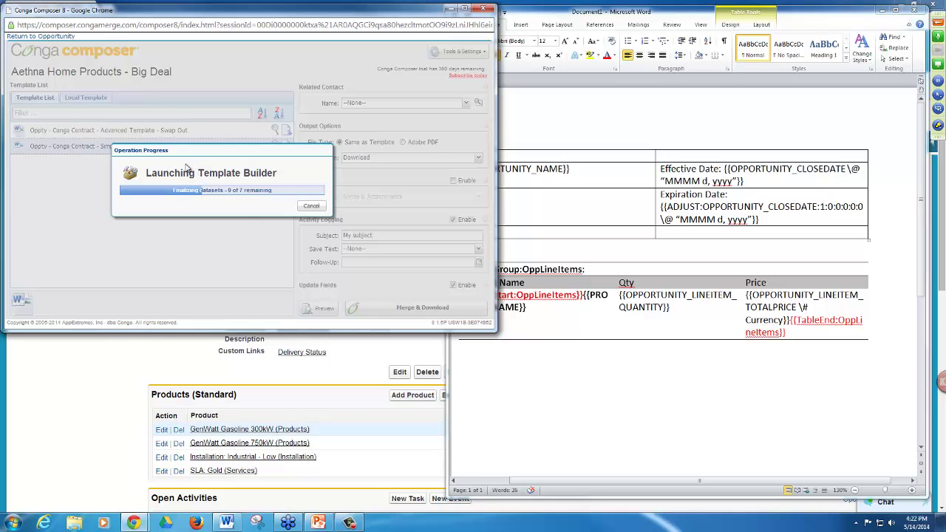
{"action": "left_click", "coordinate": [53, 92]}
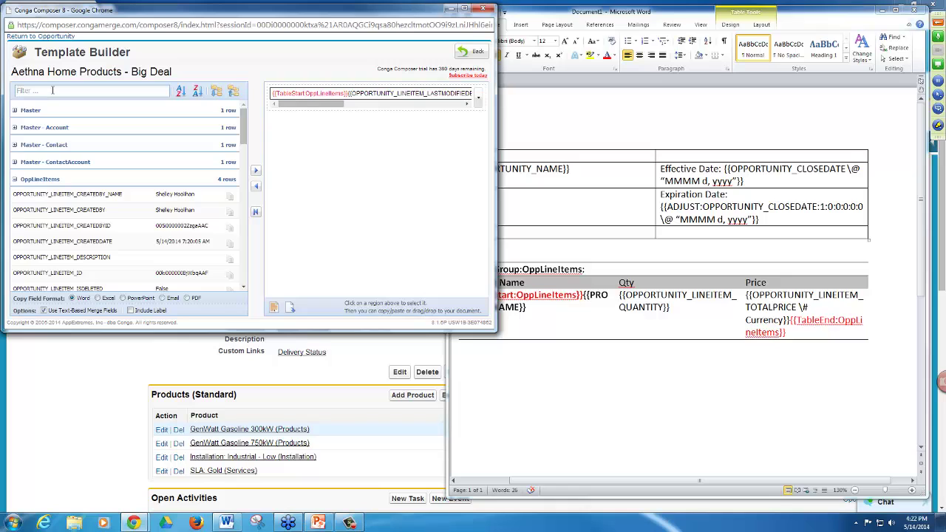
{"action": "type", "text": "family"}
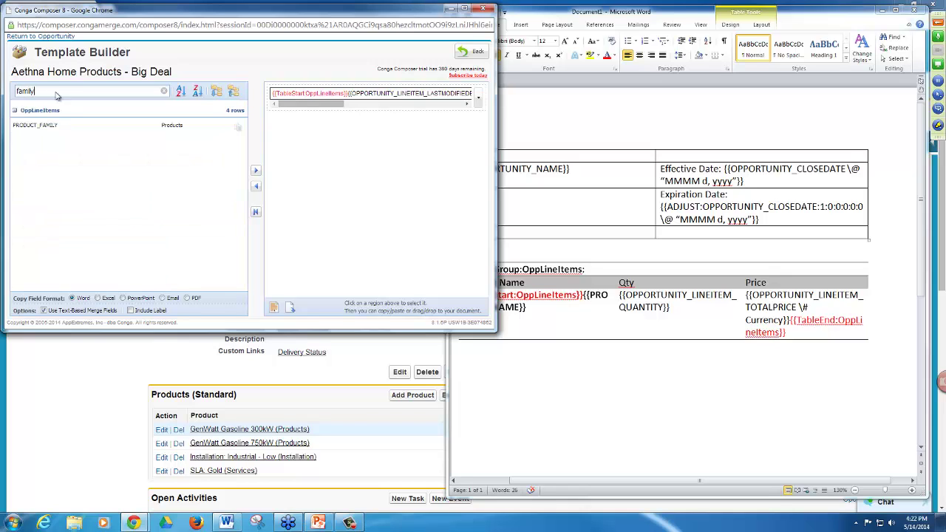
{"action": "left_click", "coordinate": [239, 129]}
{"action": "left_click", "coordinate": [595, 274]}
{"action": "key", "text": "ctrl+v"}
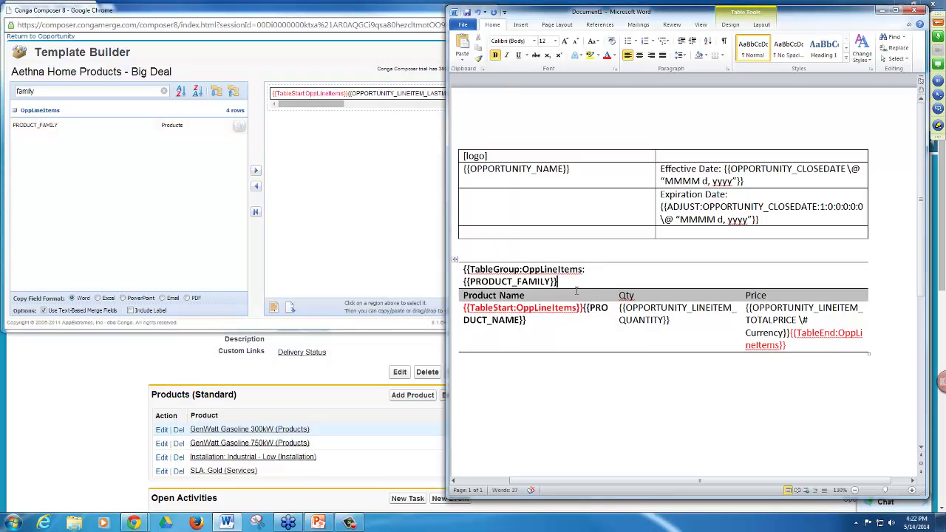
Step: Remove the curly braces around PRODUCT_FAMILY and join it directly to "{{TableGroup:OppLineItems:"
{"action": "key", "text": "BackSpace"}
{"action": "key", "text": "BackSpace"}
{"action": "left_click", "coordinate": [470, 282]}
{"action": "key", "text": "BackSpace"}
{"action": "key", "text": "BackSpace"}
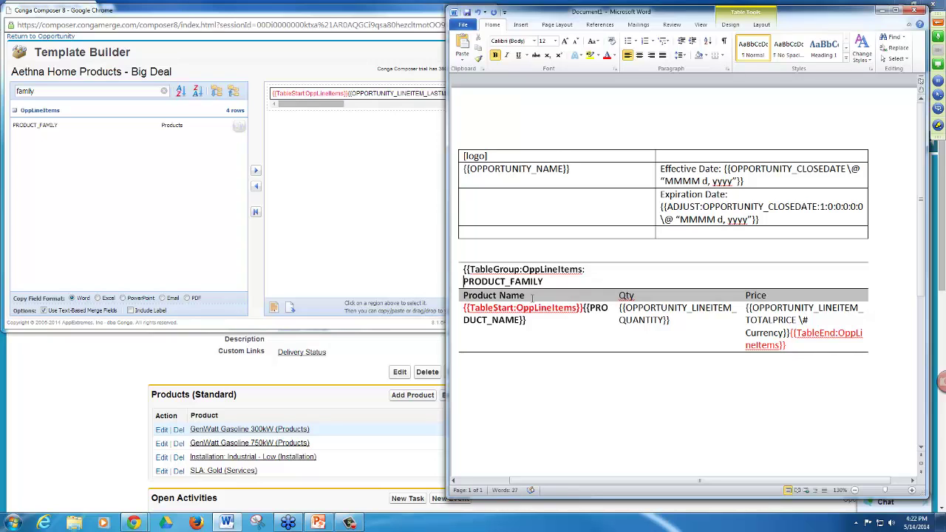
{"action": "key", "text": "BackSpace"}
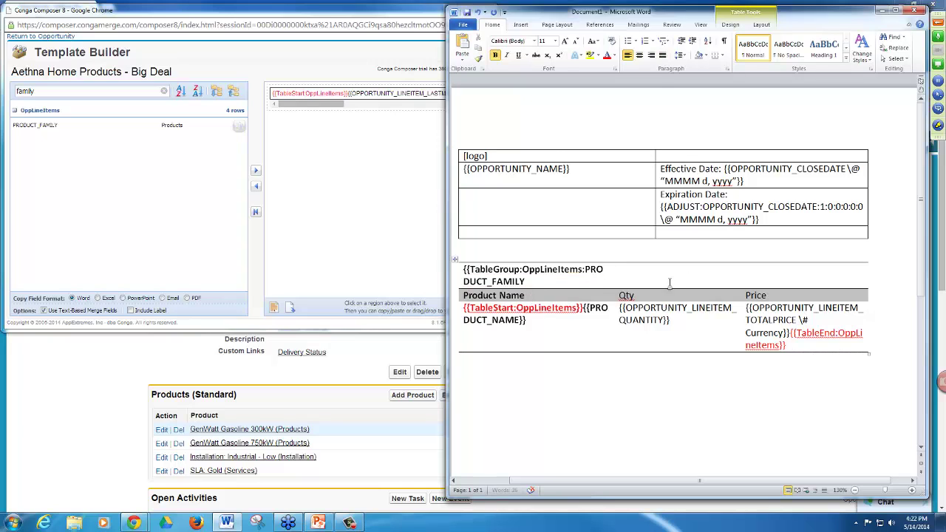
Step: Show the table gridlines and merge the three cells of the TableGroup row into one
{"action": "left_click", "coordinate": [761, 25]}
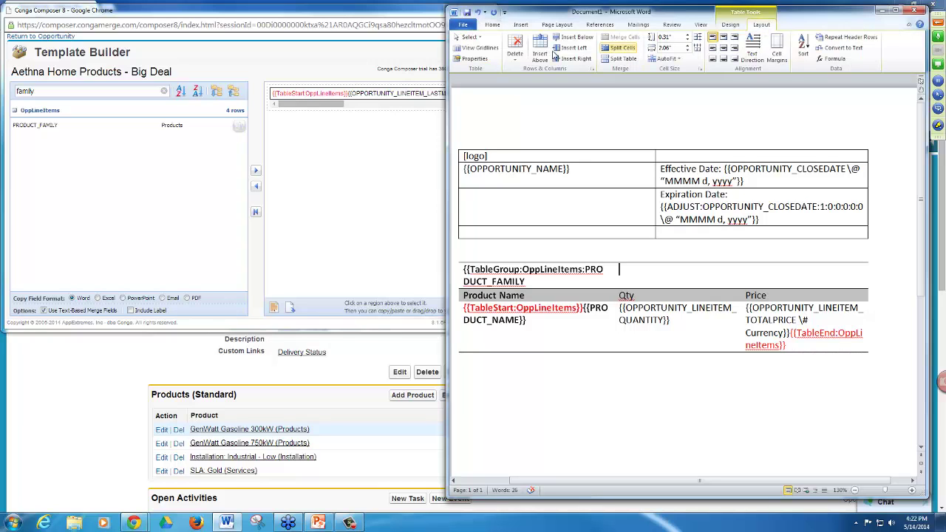
{"action": "left_click", "coordinate": [465, 48]}
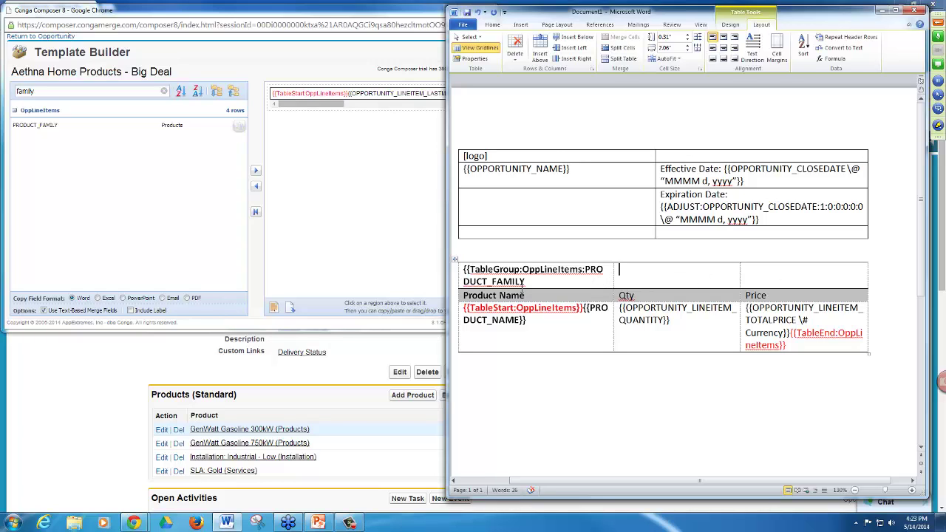
{"action": "left_click_drag", "start_coordinate": [554, 282], "coordinate": [638, 282]}
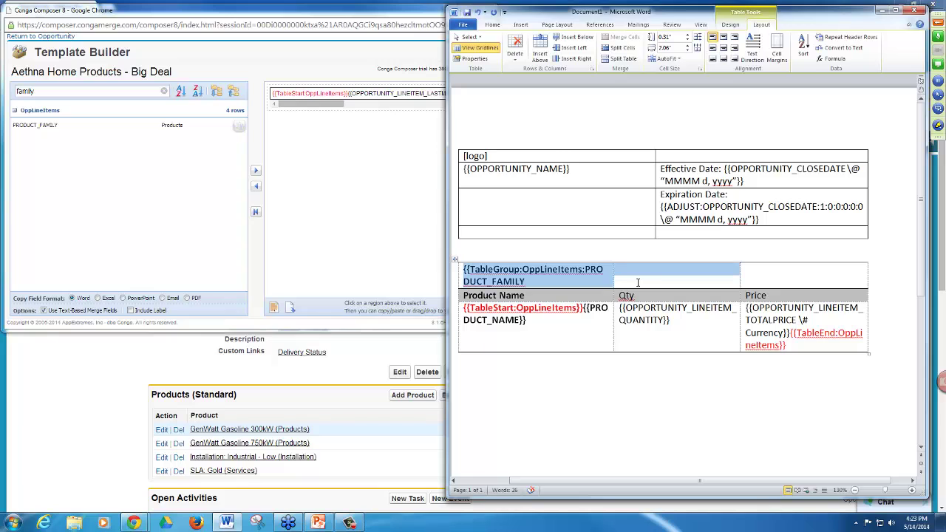
{"action": "left_click_drag", "start_coordinate": [741, 280], "coordinate": [744, 279]}
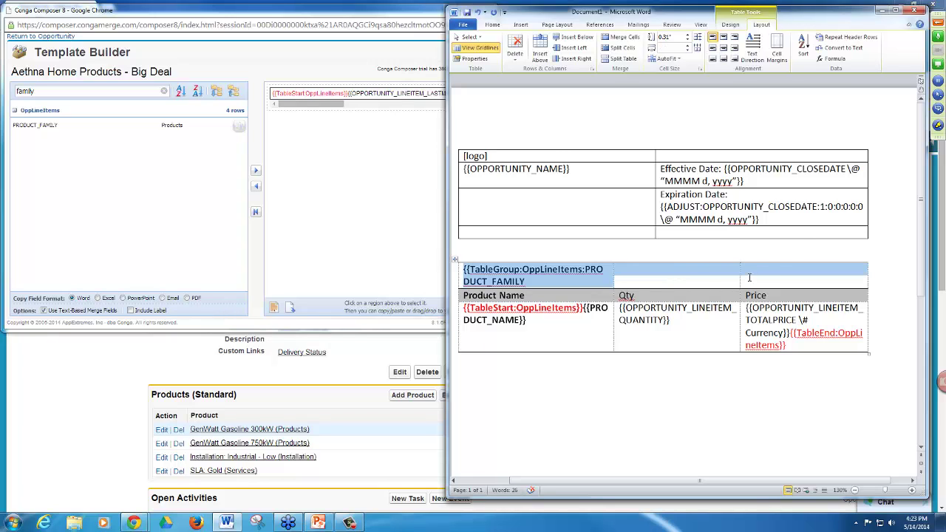
{"action": "right_click", "coordinate": [707, 274]}
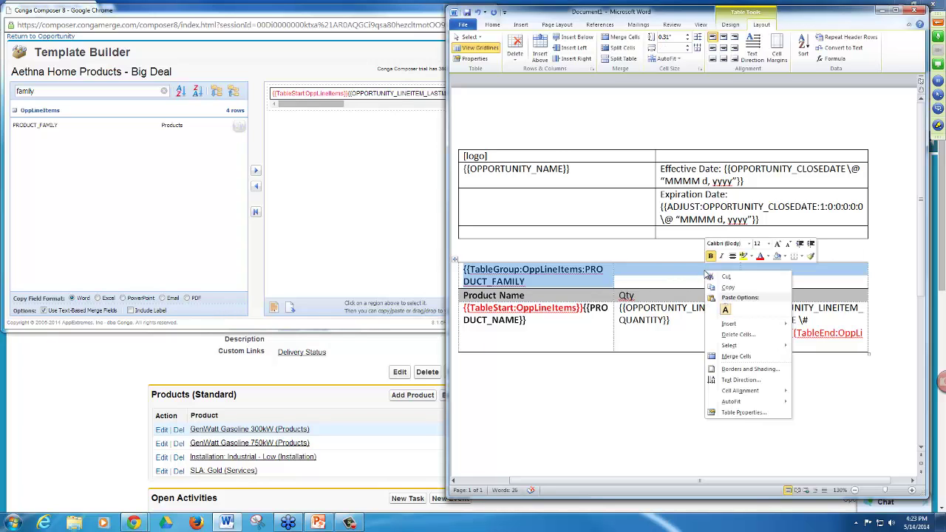
{"action": "left_click", "coordinate": [735, 357]}
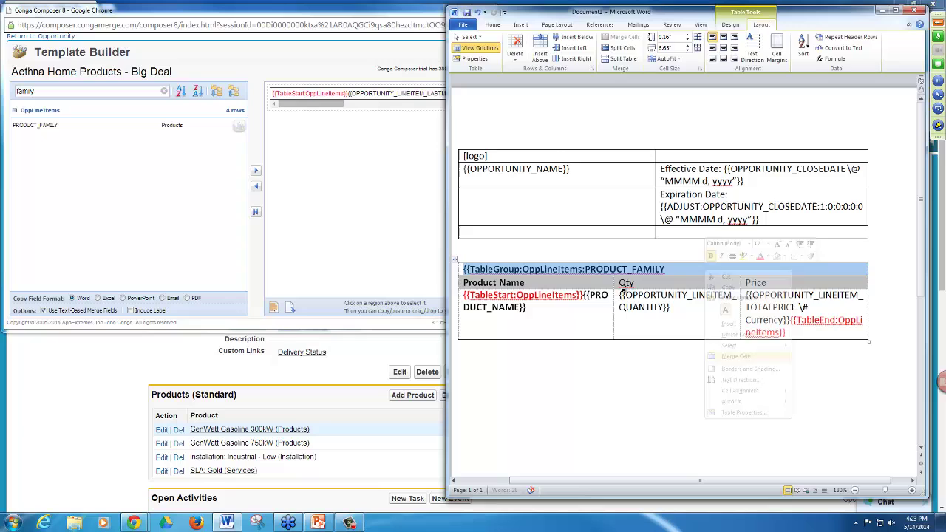
Step: Complete the grouping tag by adding ":Show}}" after PRODUCT_FAMILY
{"action": "left_click", "coordinate": [679, 273]}
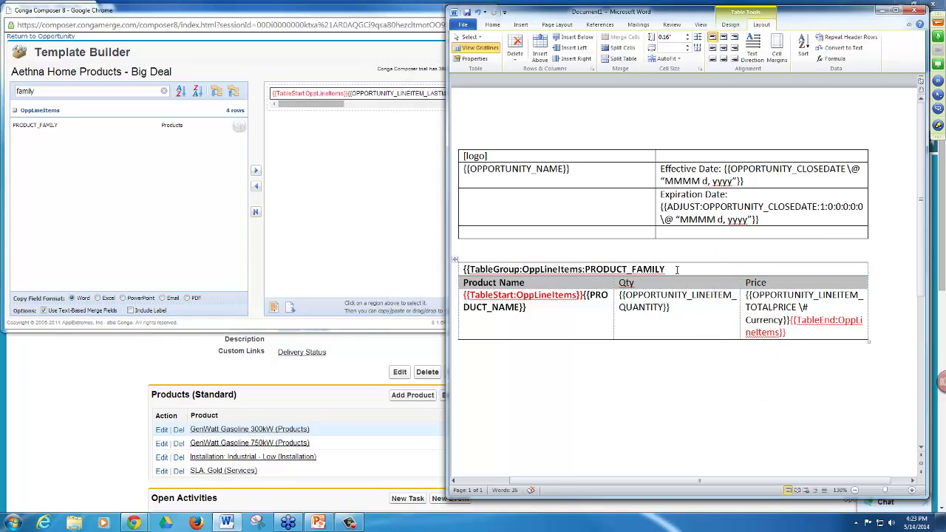
{"action": "type", "text": ":Show}}"}
{"action": "left_click_drag", "start_coordinate": [691, 270], "coordinate": [667, 270]}
Step: Add a row at the end of the line-item table and enter a right-aligned "Grand Total:" label in its Qty column
{"action": "left_click", "coordinate": [870, 297]}
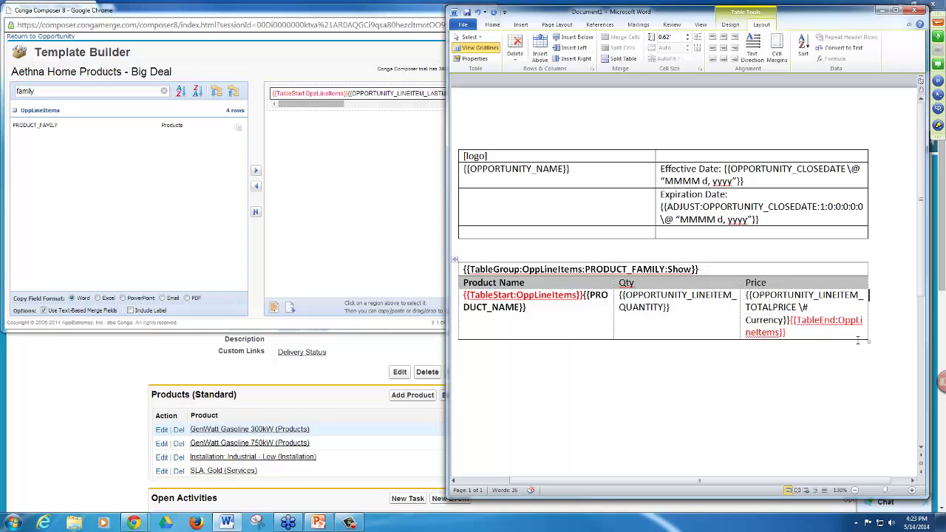
{"action": "key", "text": "Tab"}
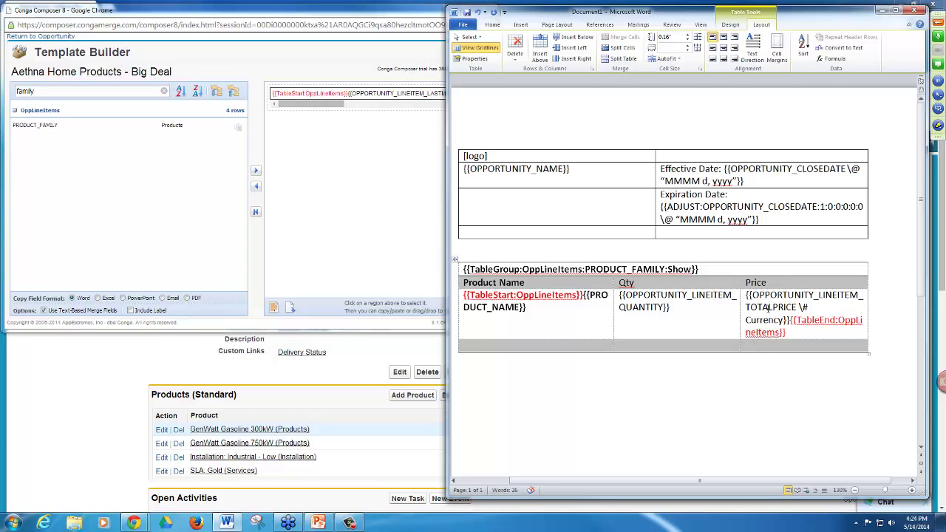
{"action": "left_click", "coordinate": [709, 347]}
{"action": "type", "text": "Grand Total:"}
{"action": "left_click", "coordinate": [492, 24]}
{"action": "left_click", "coordinate": [651, 55]}
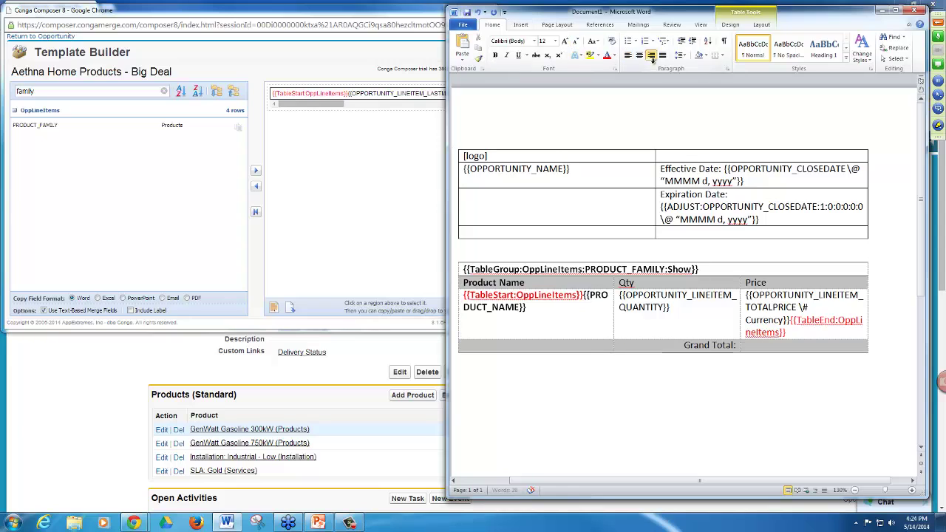
Step: Enter the formula "{{=SUM(Above) }}" in the Price column of the Grand Total row
{"action": "left_click", "coordinate": [766, 348]}
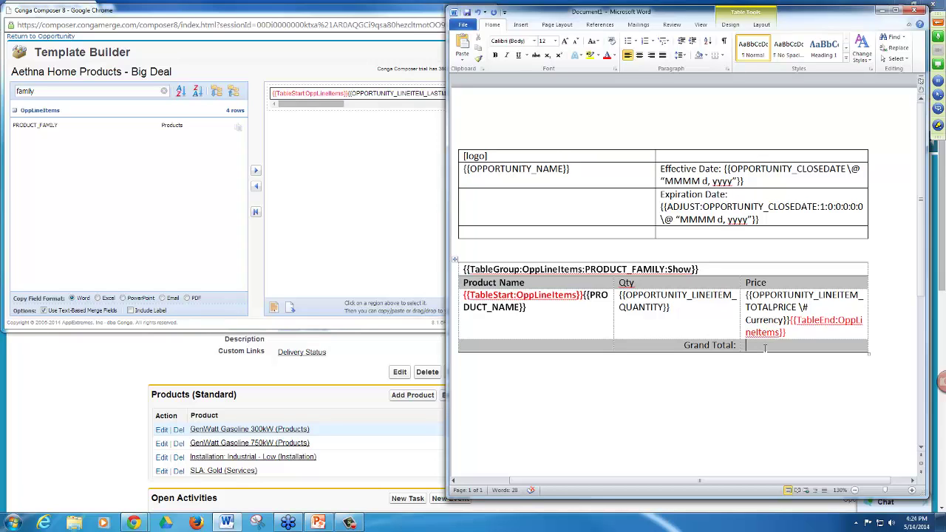
{"action": "type", "text": "{{=SUM(Above)}}"}
{"action": "key", "text": "Left"}
{"action": "key", "text": "Left"}
{"action": "key", "text": "Right"}
{"action": "key", "text": "Right"}
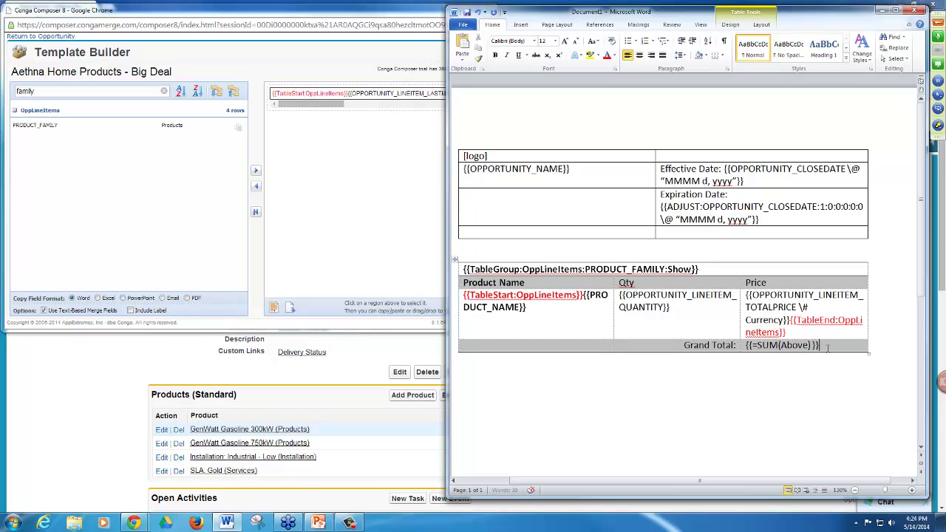
Step: Make the Grand Total label and its sum formula bold, and right-align the formula
{"action": "left_click_drag", "start_coordinate": [782, 345], "coordinate": [690, 354]}
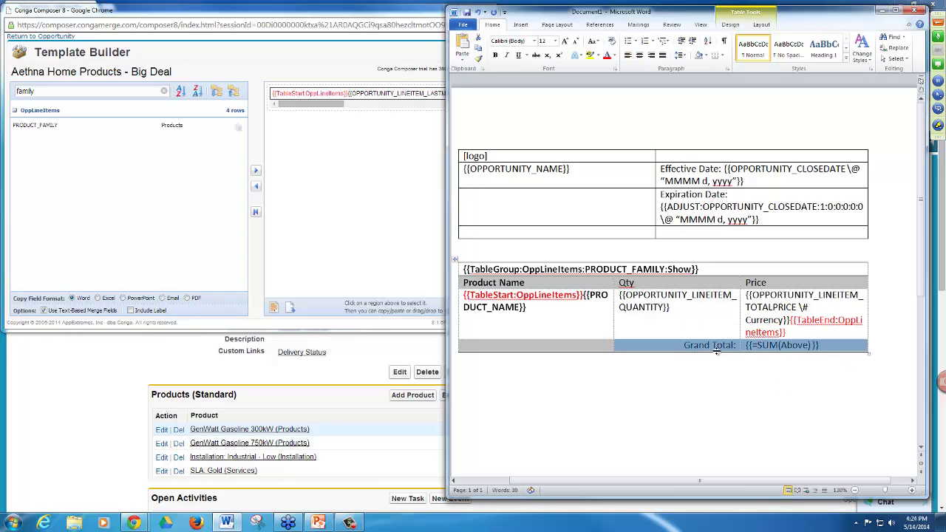
{"action": "key", "text": "ctrl+b"}
{"action": "left_click", "coordinate": [793, 345]}
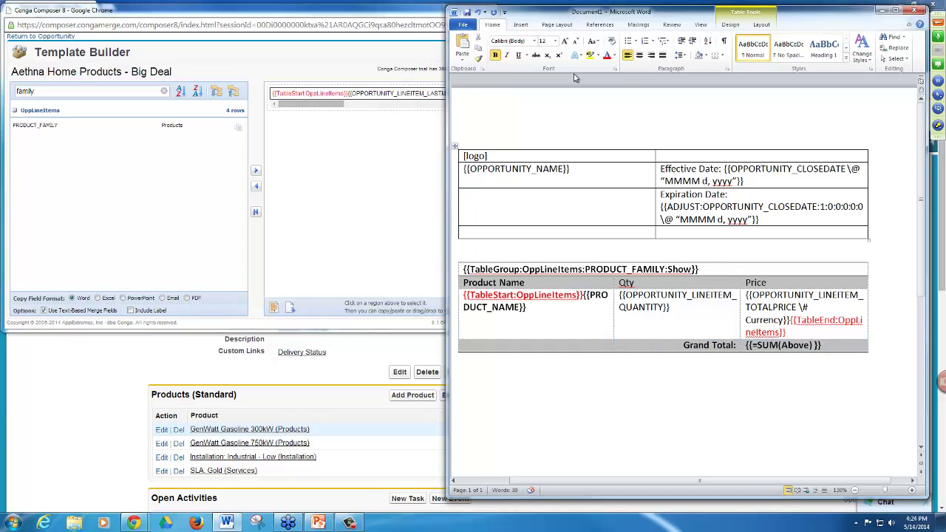
{"action": "left_click", "coordinate": [651, 56]}
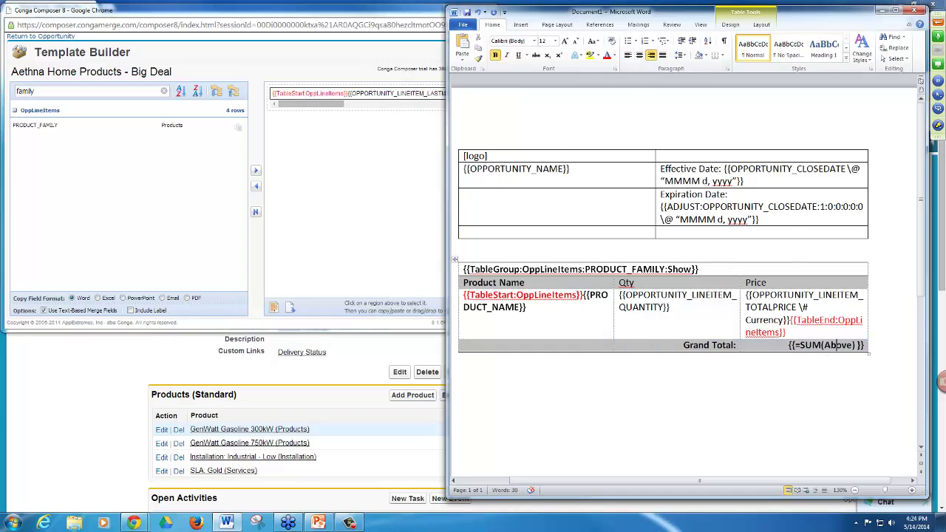
Step: Right-align the total price merge field and the table end tag in the Price column of the line-item table
{"action": "left_click_drag", "start_coordinate": [746, 294], "coordinate": [794, 332]}
{"action": "left_click", "coordinate": [651, 56]}
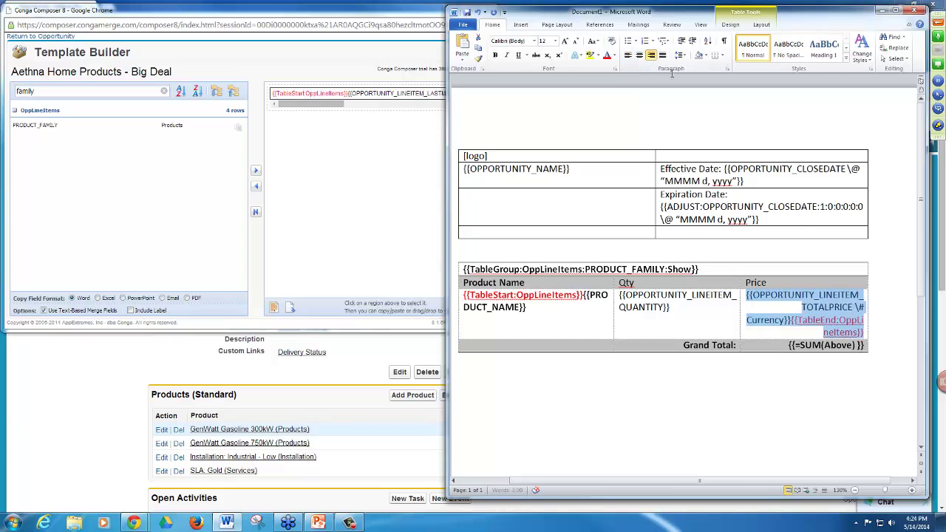
{"action": "left_click", "coordinate": [791, 345]}
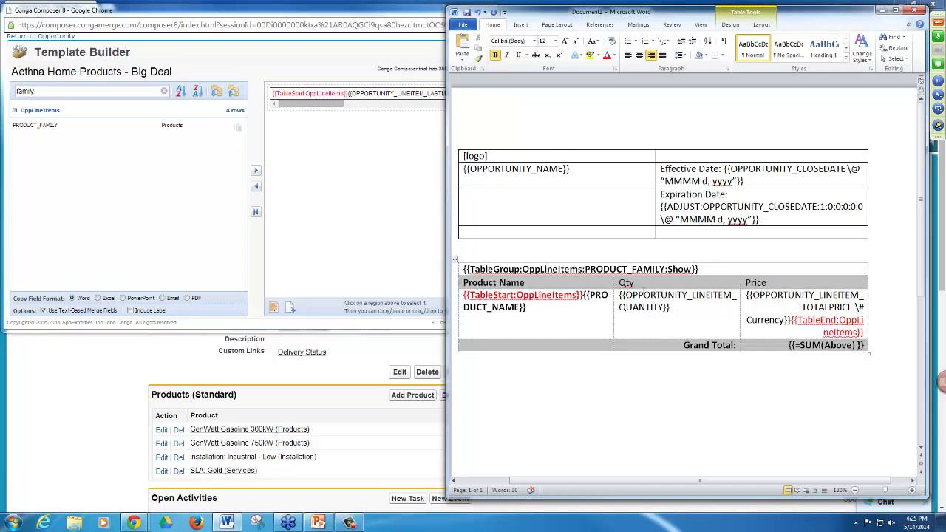
{"action": "left_click", "coordinate": [639, 294]}
{"action": "left_click", "coordinate": [792, 345]}
{"action": "left_click", "coordinate": [596, 345]}
{"action": "left_click", "coordinate": [683, 345]}
Step: Apply a 3 pt shaded 3-D style border around all four outer edges of the line-item table
{"action": "left_click", "coordinate": [527, 308]}
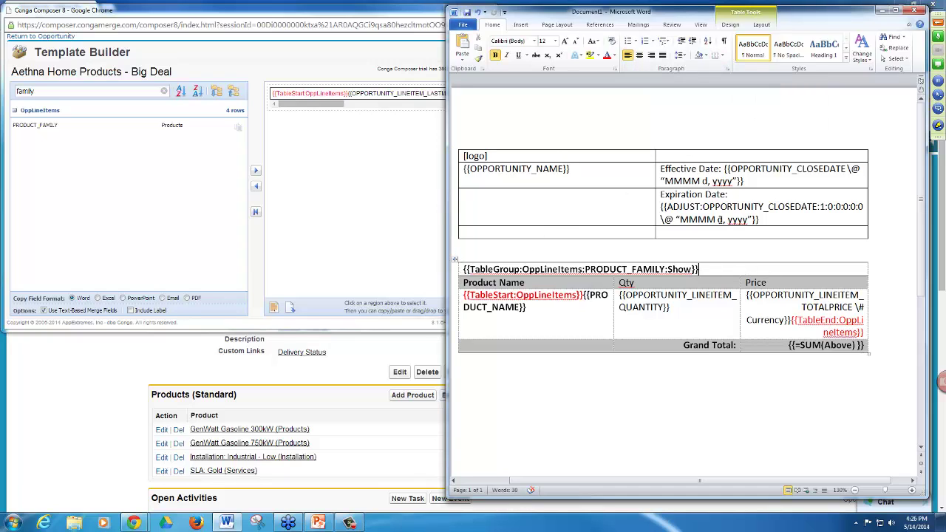
{"action": "left_click", "coordinate": [724, 59]}
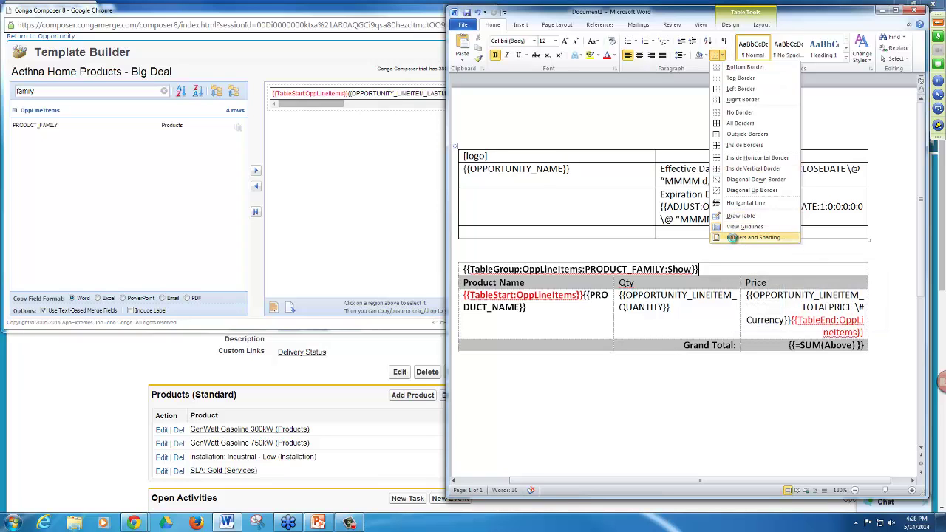
{"action": "left_click", "coordinate": [753, 237]}
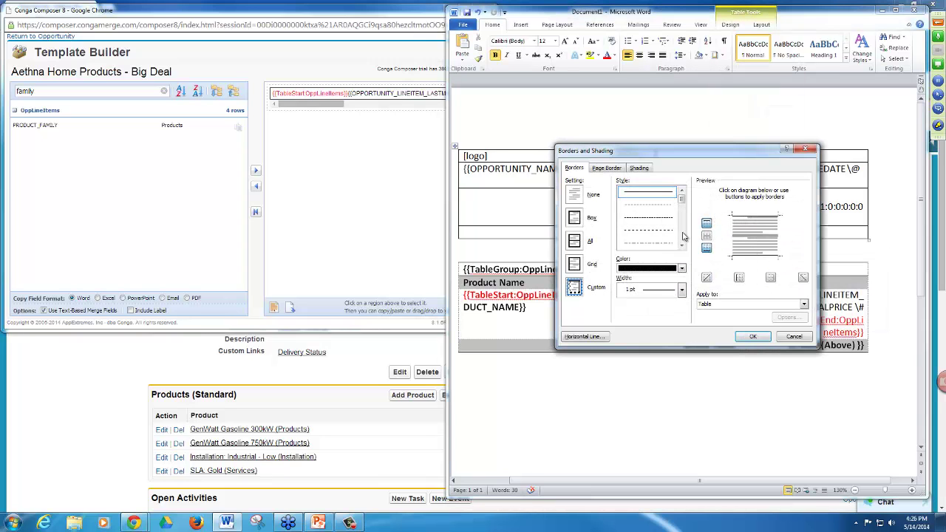
{"action": "left_click_drag", "start_coordinate": [682, 204], "coordinate": [683, 237]}
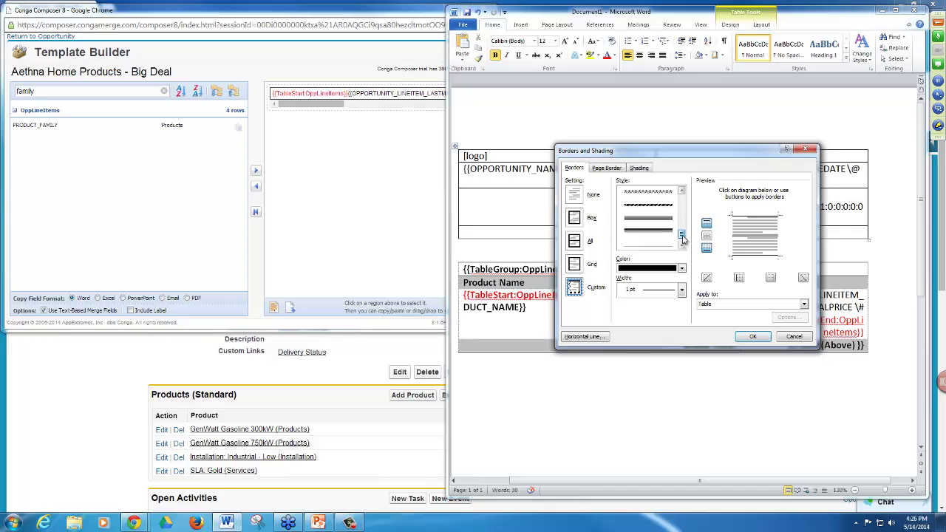
{"action": "left_click", "coordinate": [653, 220]}
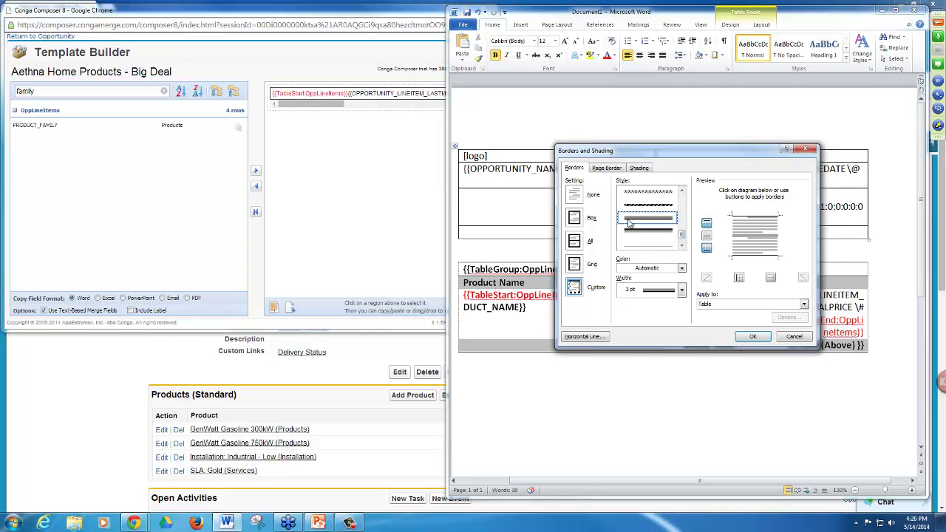
{"action": "left_click", "coordinate": [741, 221]}
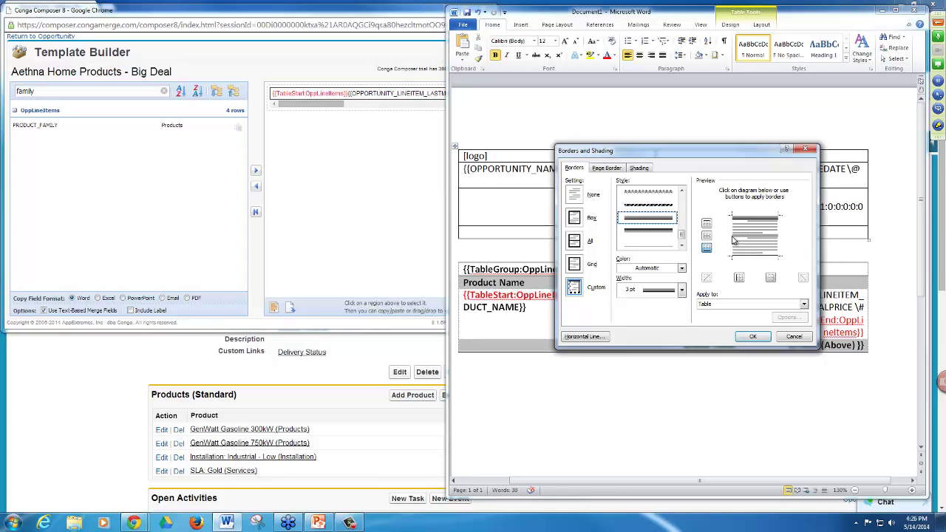
{"action": "left_click", "coordinate": [736, 241]}
{"action": "left_click", "coordinate": [776, 244]}
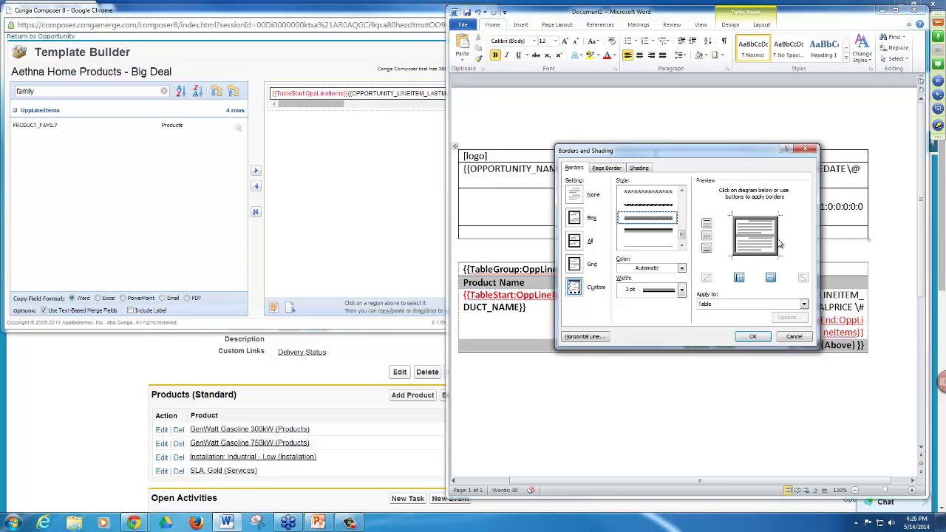
{"action": "left_click", "coordinate": [750, 338]}
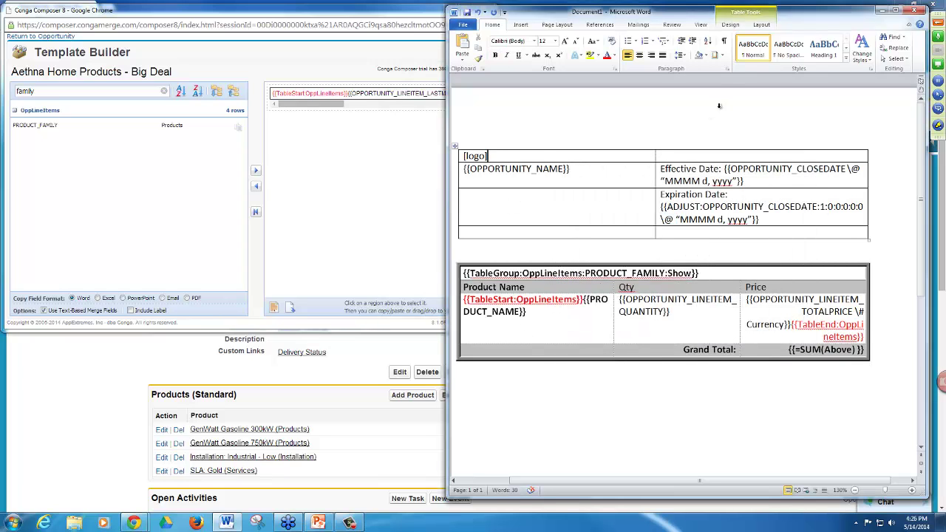
Step: Apply the same 3 pt shaded 3-D style to all outer and inner borders of the header table containing the logo placeholder
{"action": "left_click", "coordinate": [722, 56]}
{"action": "left_click", "coordinate": [739, 238]}
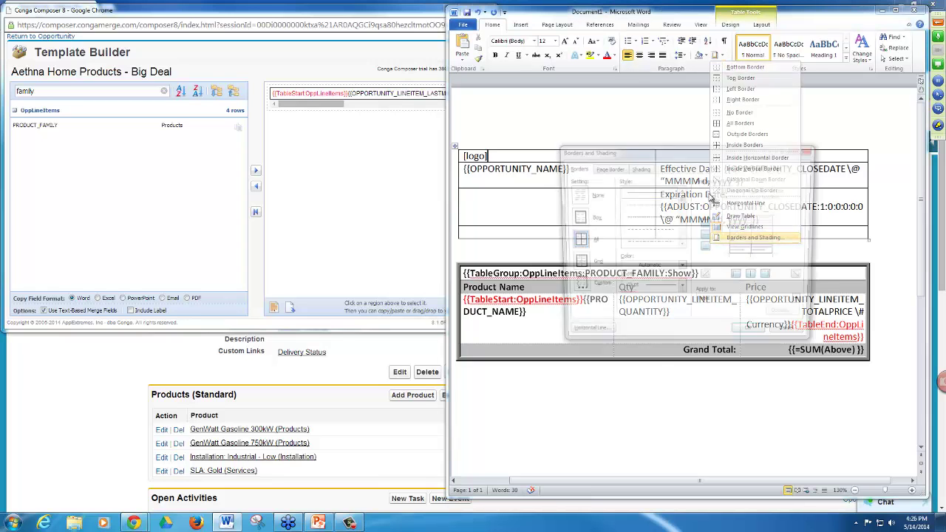
{"action": "scroll", "coordinate": [684, 222], "scroll_direction": "down", "scroll_amount": 2}
{"action": "scroll", "coordinate": [684, 221], "scroll_direction": "up", "scroll_amount": 2}
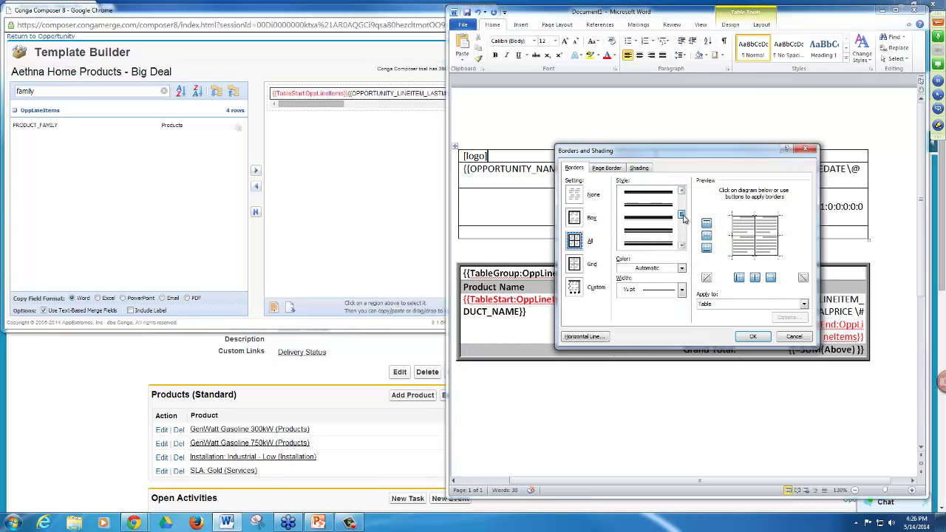
{"action": "scroll", "coordinate": [681, 216], "scroll_direction": "down", "scroll_amount": 3}
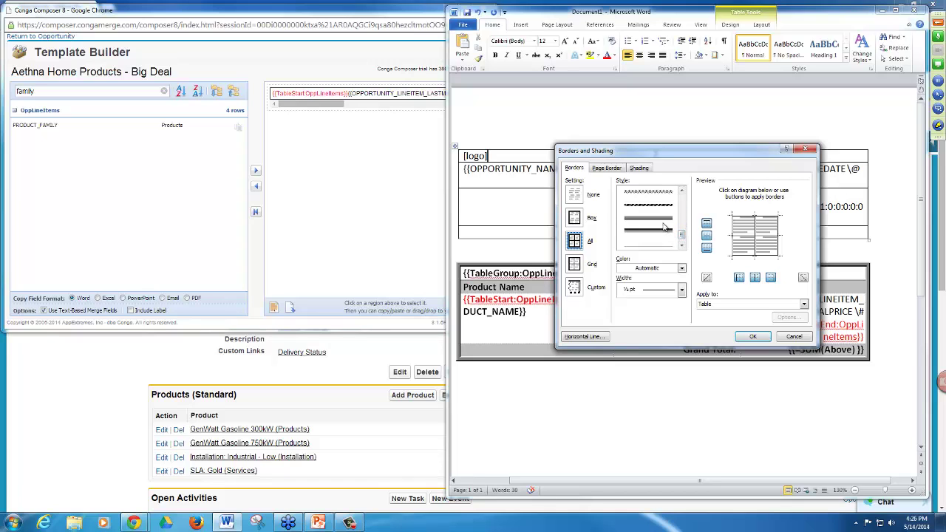
{"action": "scroll", "coordinate": [667, 230], "scroll_direction": "down", "scroll_amount": 2}
{"action": "left_click", "coordinate": [648, 243]}
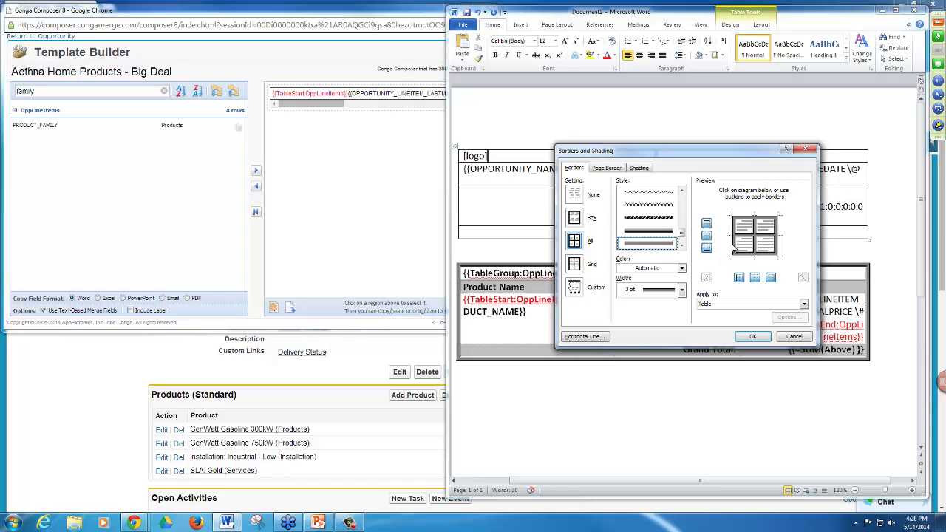
{"action": "left_click", "coordinate": [752, 336]}
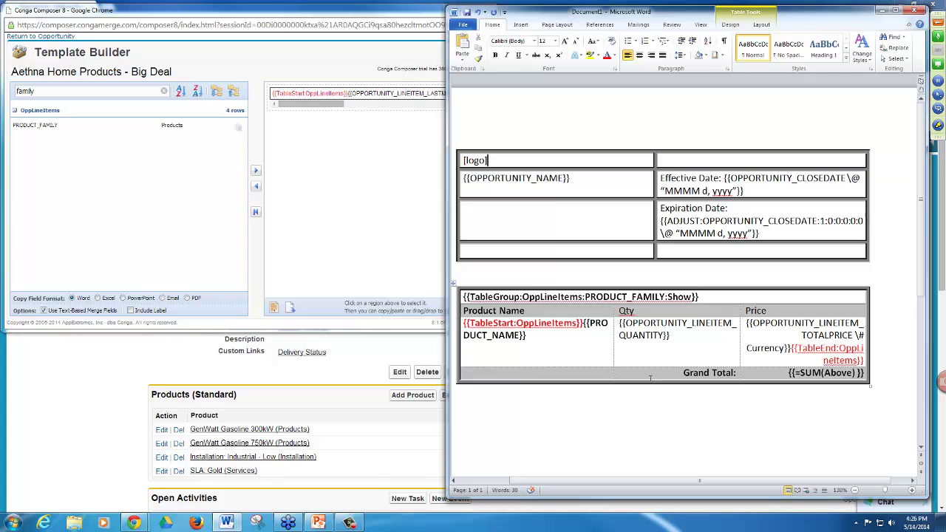
{"action": "left_click", "coordinate": [731, 25]}
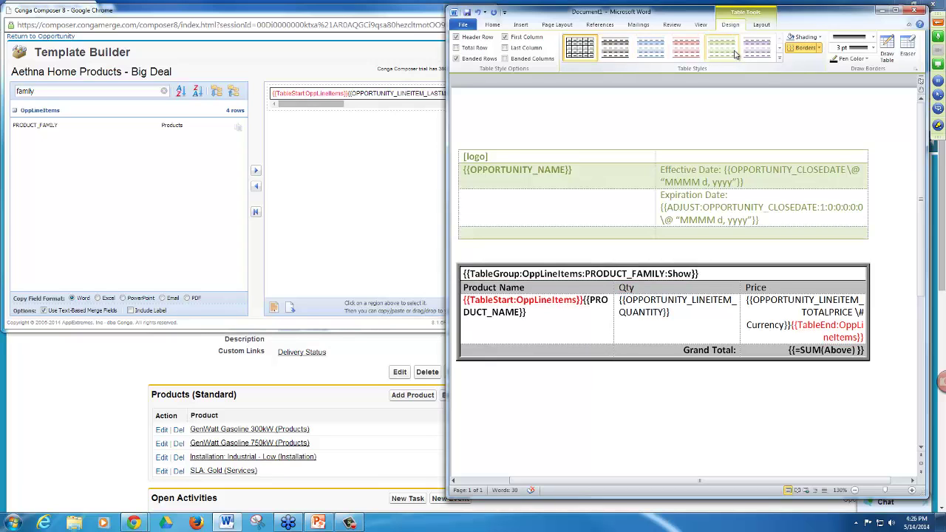
{"action": "left_click", "coordinate": [619, 119]}
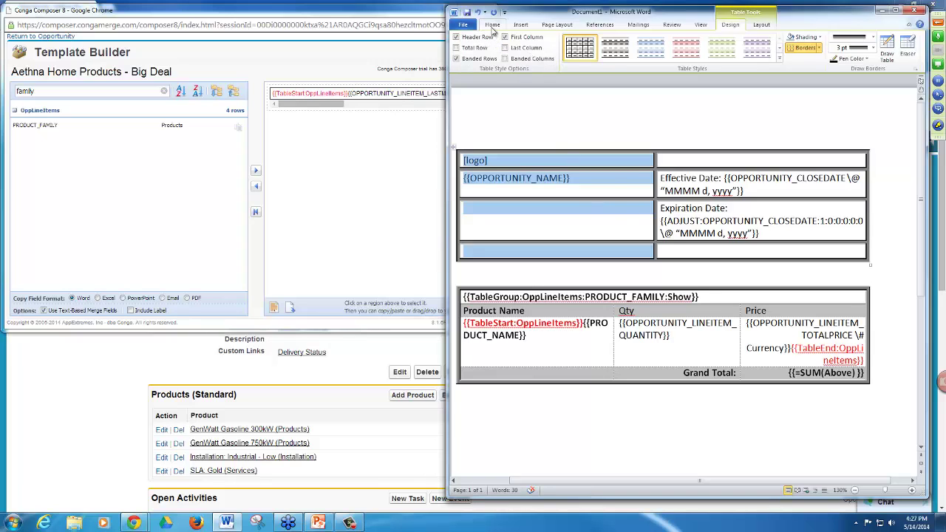
{"action": "left_click", "coordinate": [670, 276]}
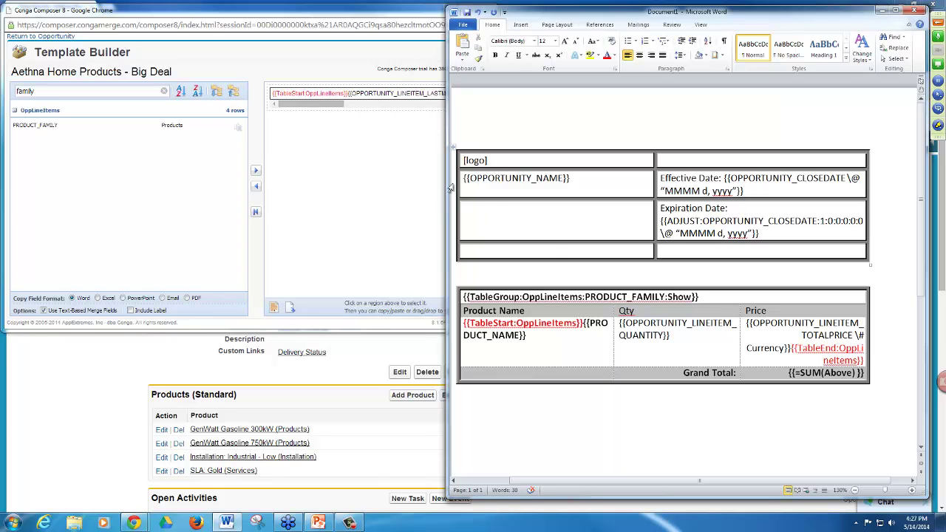
Step: Return to the main Composer screen, preview "Oppty - Conga Contract - Advanced Template - Swap Out", and open the merged document for editing
{"action": "left_click", "coordinate": [885, 15]}
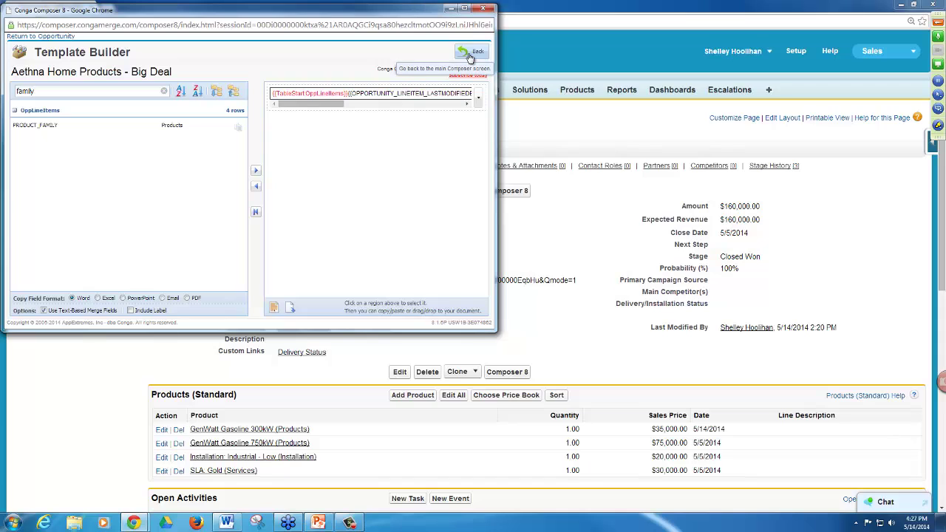
{"action": "left_click", "coordinate": [467, 53]}
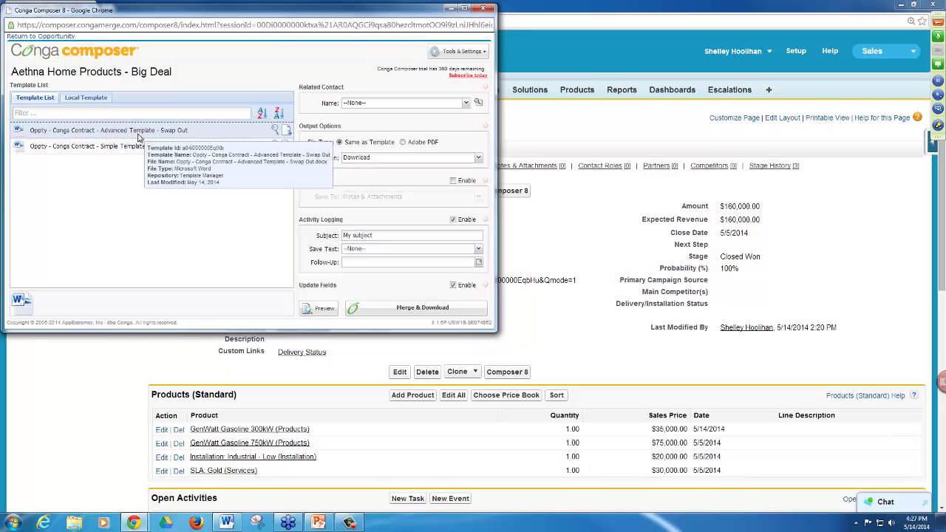
{"action": "left_click", "coordinate": [323, 314]}
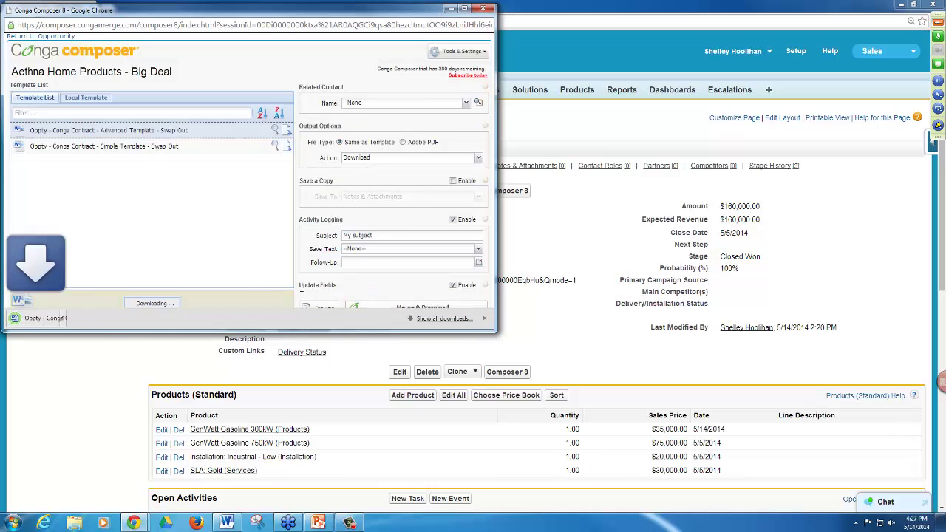
{"action": "left_click", "coordinate": [59, 322]}
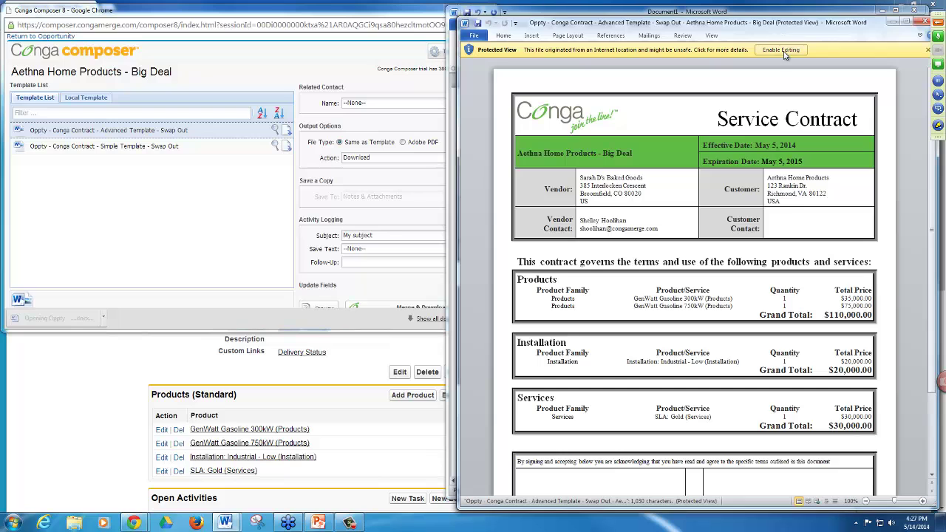
{"action": "left_click", "coordinate": [783, 50]}
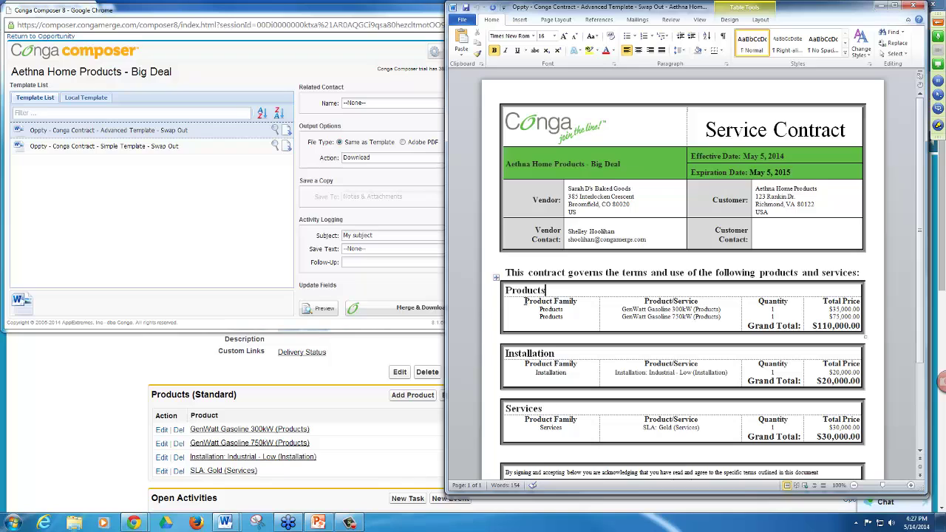
Step: Examine the merged Service Contract, including its product family groups, signature section and effective date
{"action": "left_click_drag", "start_coordinate": [526, 301], "coordinate": [556, 316]}
{"action": "left_click", "coordinate": [517, 311]}
{"action": "left_click", "coordinate": [560, 427]}
{"action": "scroll", "coordinate": [843, 325], "scroll_direction": "down", "scroll_amount": 4}
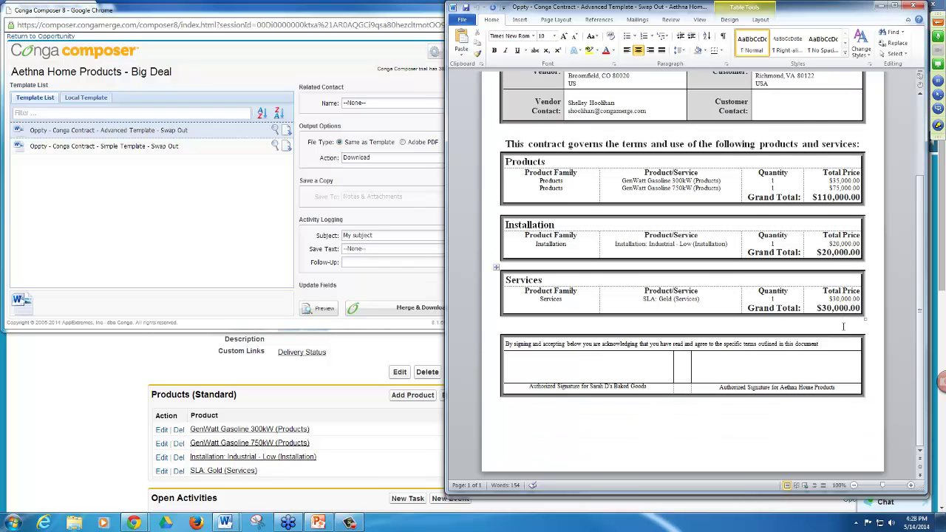
{"action": "scroll", "coordinate": [842, 326], "scroll_direction": "up", "scroll_amount": 4}
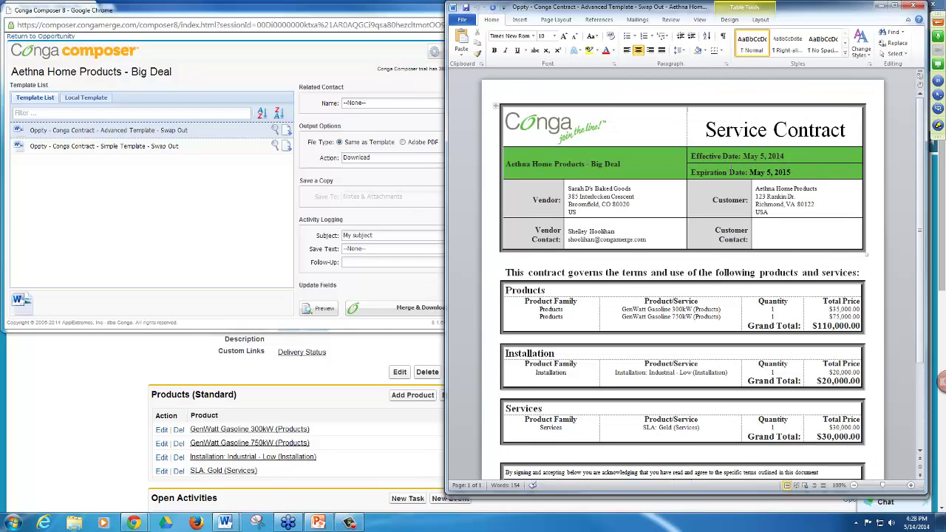
{"action": "left_click", "coordinate": [761, 155]}
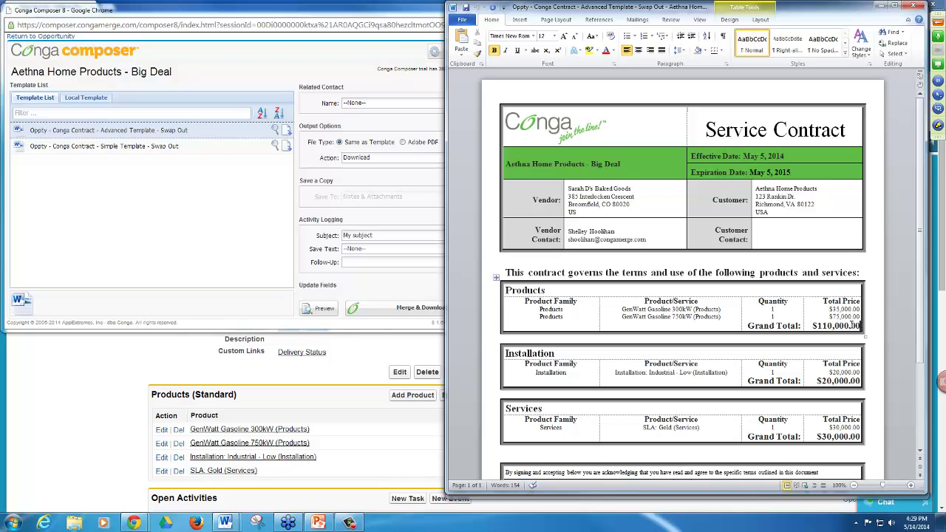
Step: Examine the Grand Total row, group heading and product lines of the Products table, and the Installation table's total
{"action": "left_click_drag", "start_coordinate": [853, 324], "coordinate": [739, 325]}
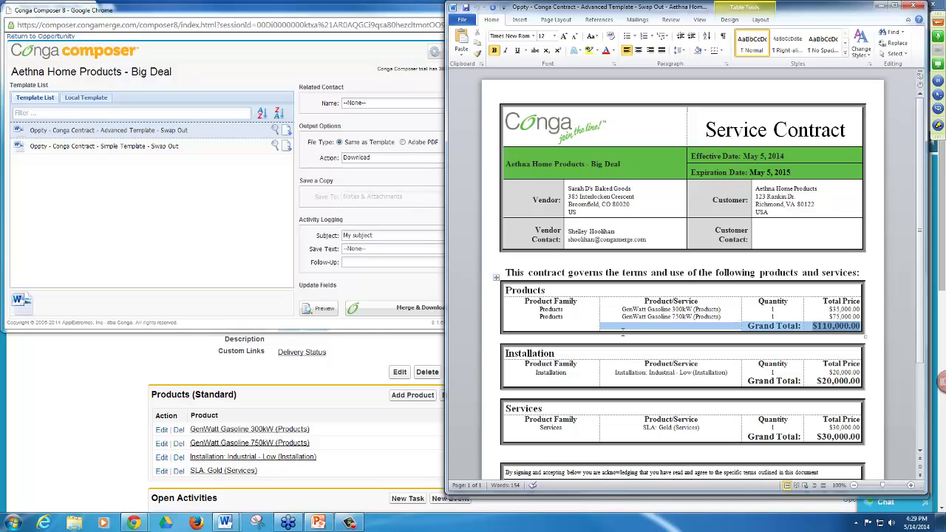
{"action": "left_click_drag", "start_coordinate": [622, 332], "coordinate": [589, 333]}
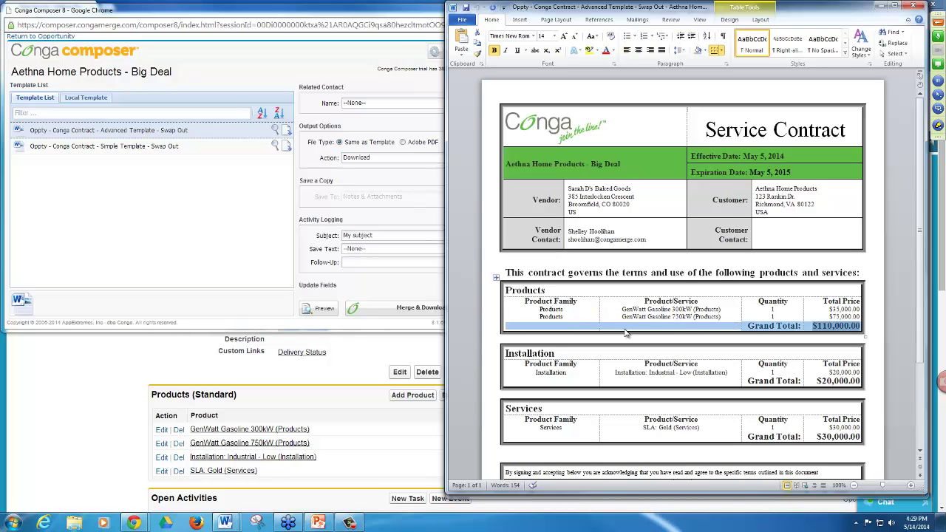
{"action": "left_click", "coordinate": [787, 330]}
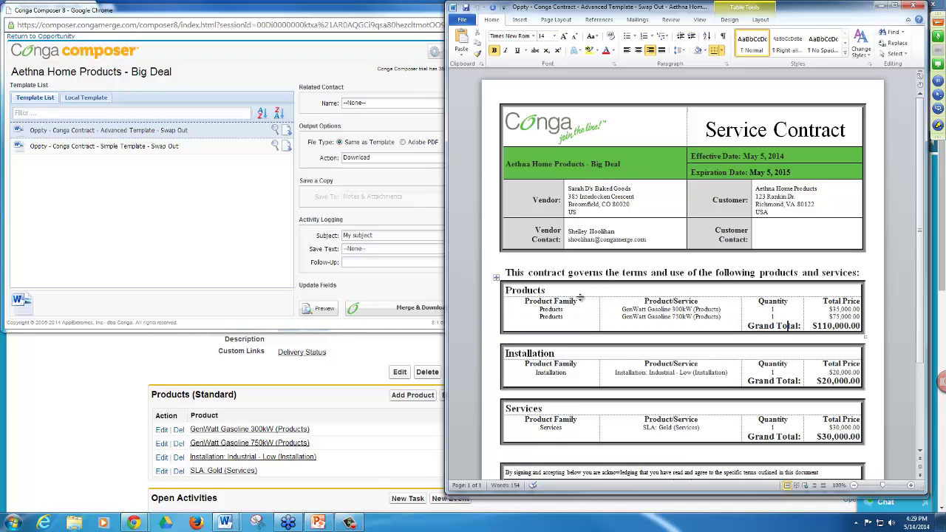
{"action": "left_click", "coordinate": [565, 291]}
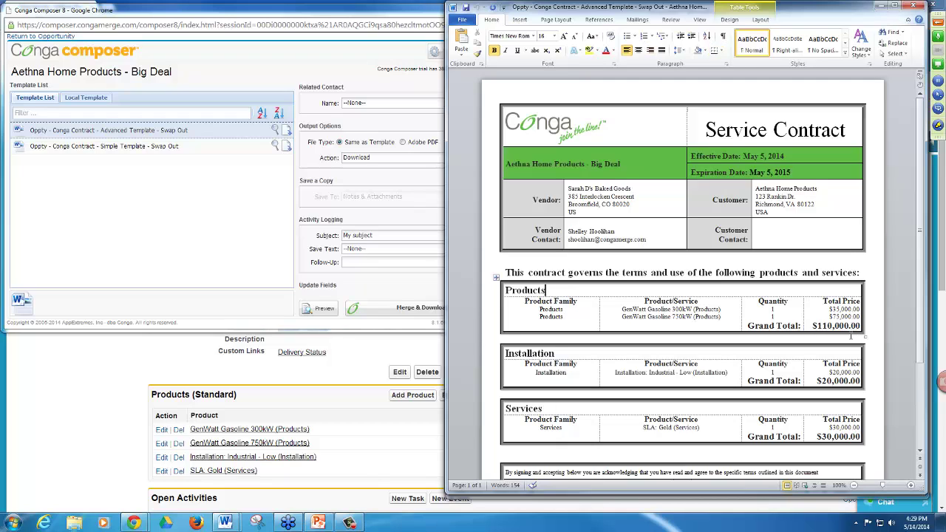
{"action": "left_click_drag", "start_coordinate": [859, 326], "coordinate": [815, 330]}
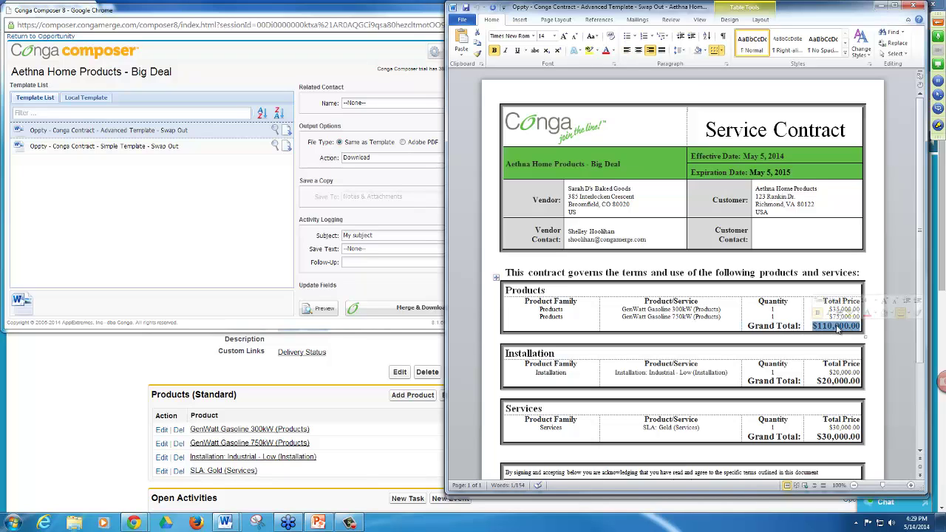
{"action": "left_click", "coordinate": [723, 310]}
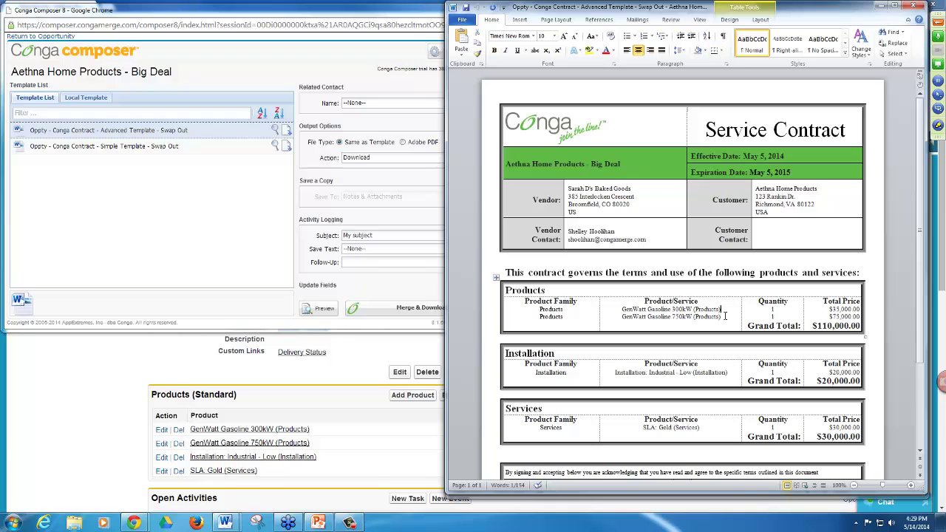
{"action": "left_click", "coordinate": [725, 316]}
{"action": "left_click", "coordinate": [749, 325]}
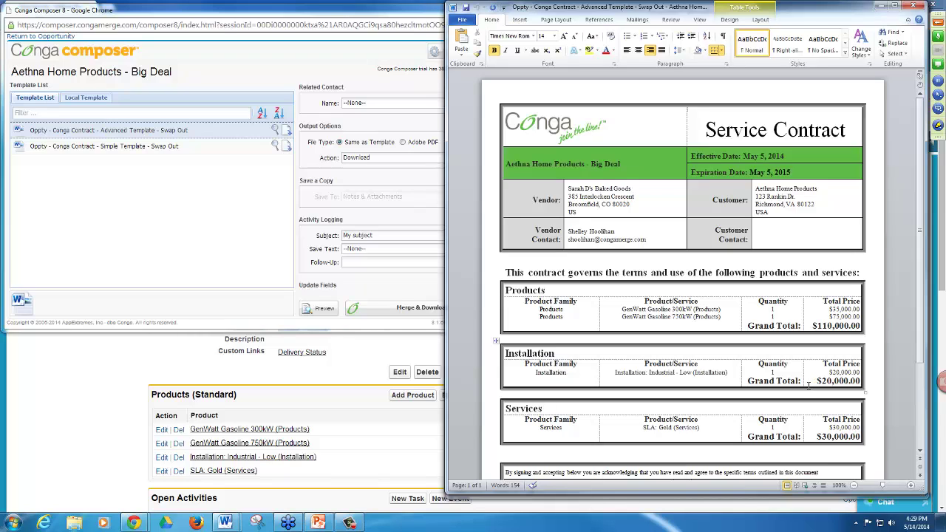
{"action": "left_click", "coordinate": [859, 380]}
{"action": "left_click", "coordinate": [551, 269]}
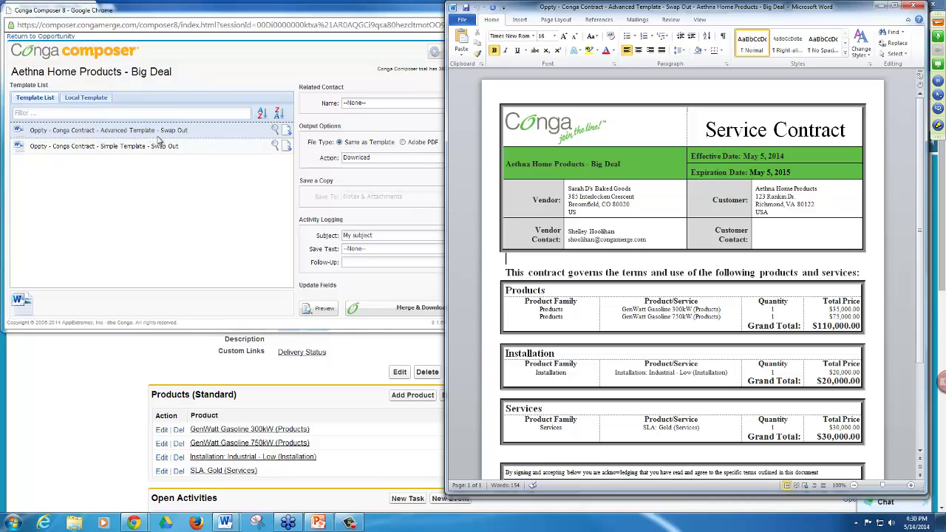
Step: Switch Composer's template source from the template list to a local template file
{"action": "mouse_move", "coordinate": [157, 141]}
{"action": "left_click", "coordinate": [91, 102]}
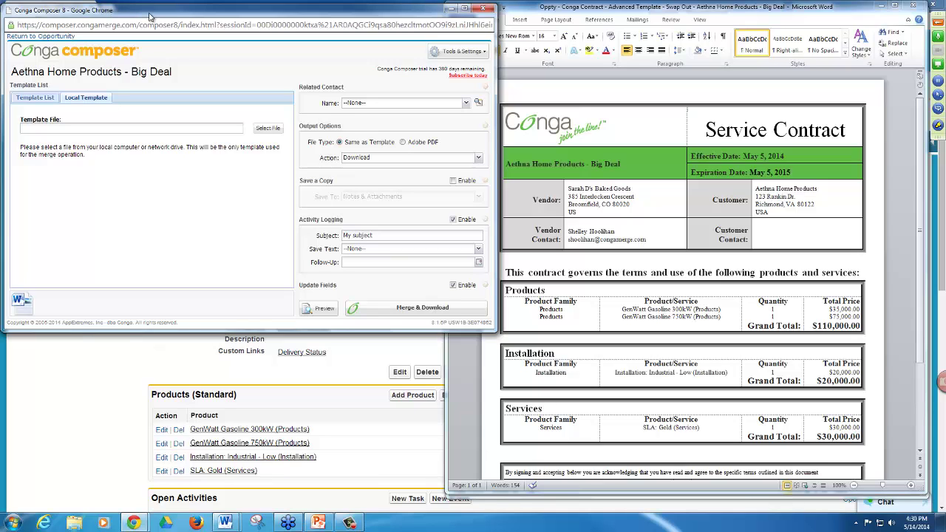
Step: Bring the Salesforce browser window forward, load congamerge.com in a new browser tab, and open the site's Support section
{"action": "left_click_drag", "start_coordinate": [148, 16], "coordinate": [157, 28]}
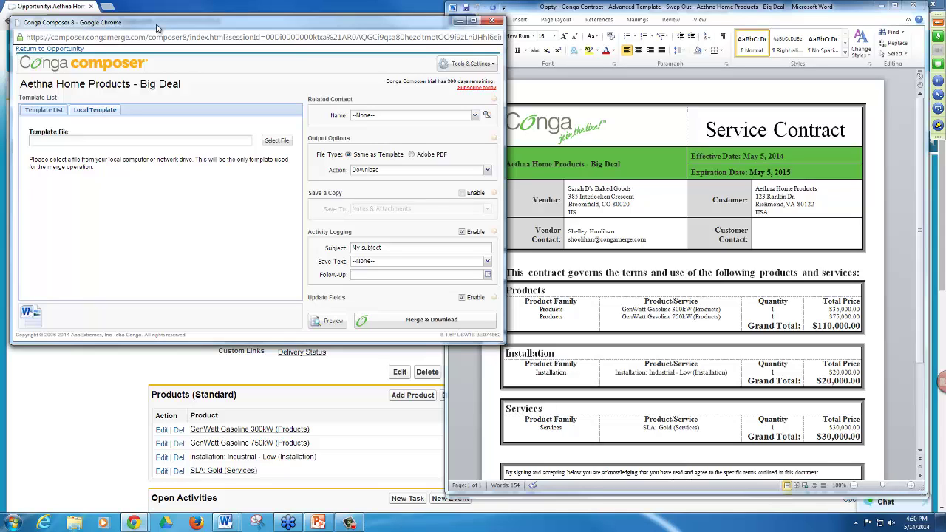
{"action": "left_click", "coordinate": [90, 383]}
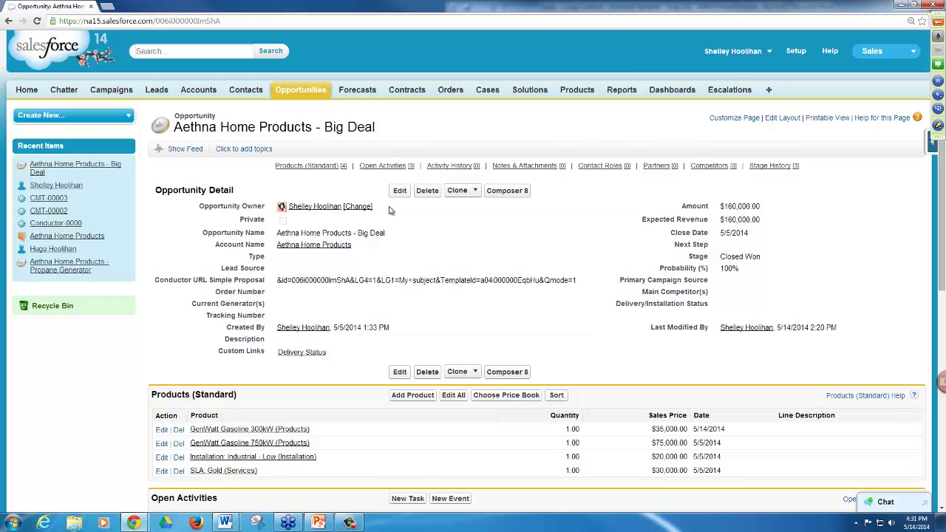
{"action": "left_click", "coordinate": [115, 7]}
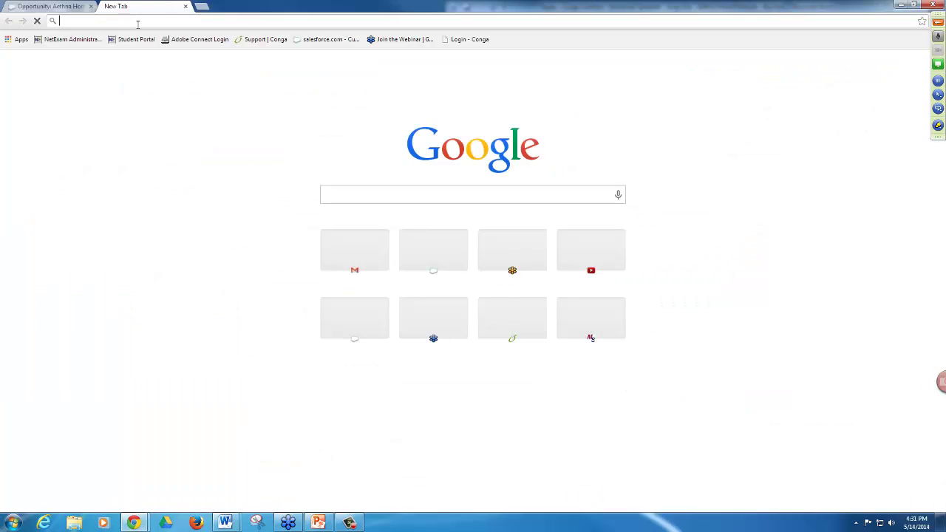
{"action": "type", "text": "congamerge.com"}
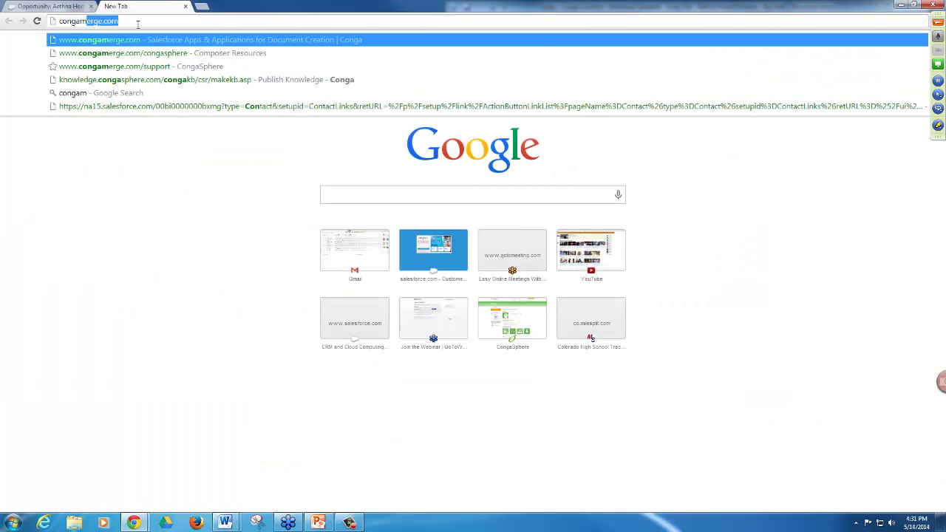
{"action": "key", "text": "Return"}
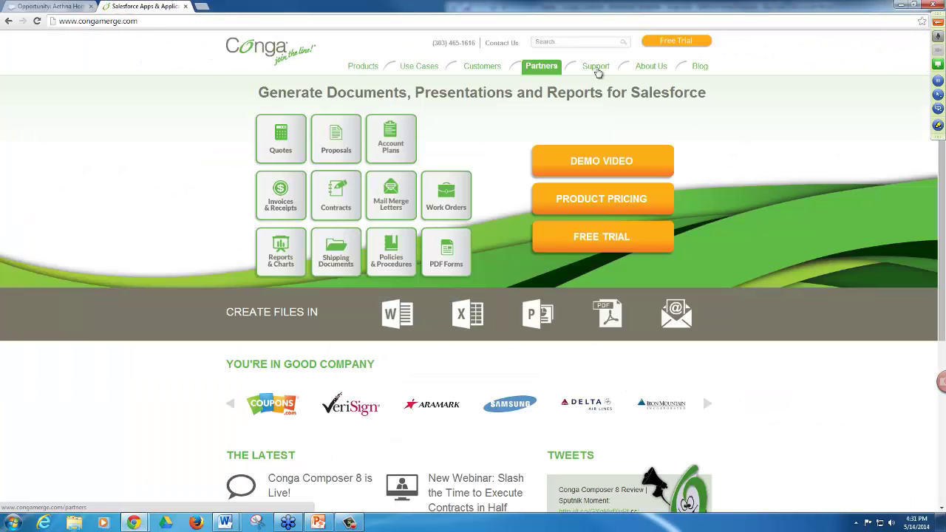
{"action": "left_click", "coordinate": [600, 68]}
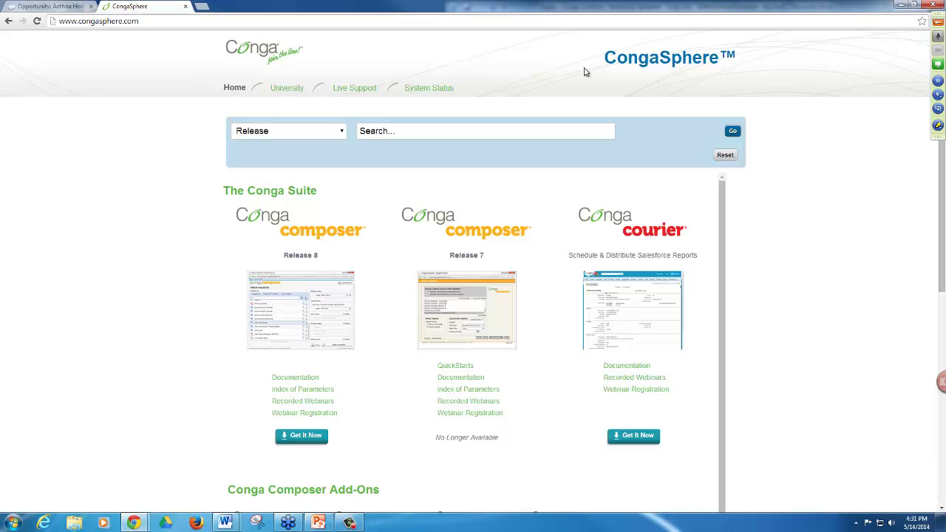
Step: Go back to the Conga home page, reopen its Support section, and highlight the CongaSphere web address
{"action": "left_click", "coordinate": [10, 21]}
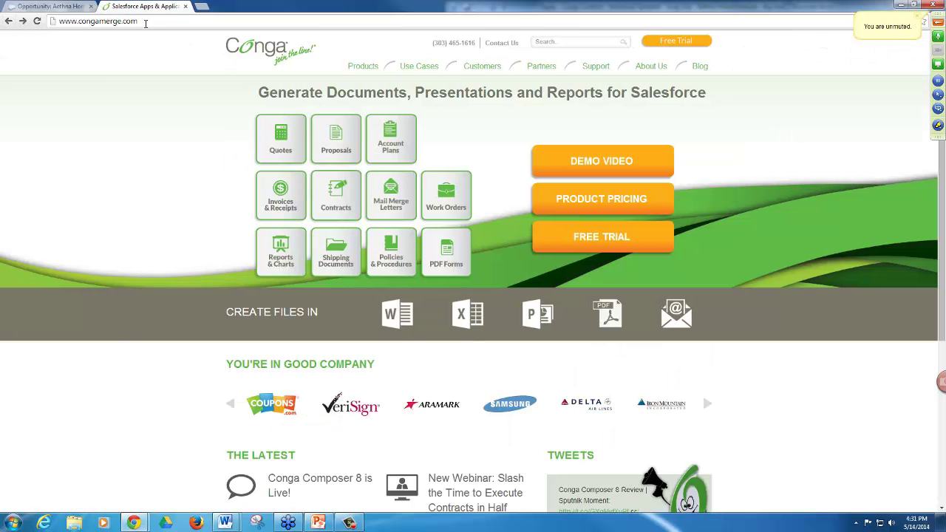
{"action": "left_click", "coordinate": [598, 67]}
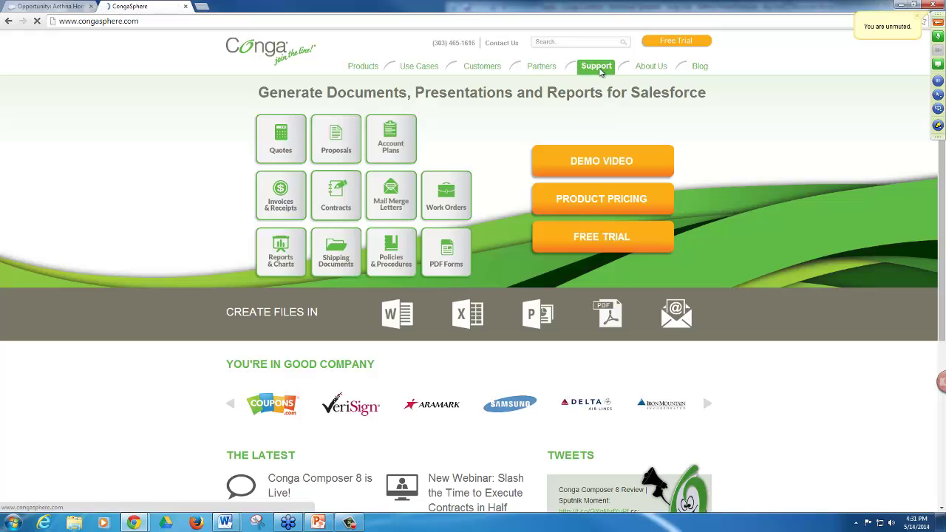
{"action": "left_click", "coordinate": [144, 21]}
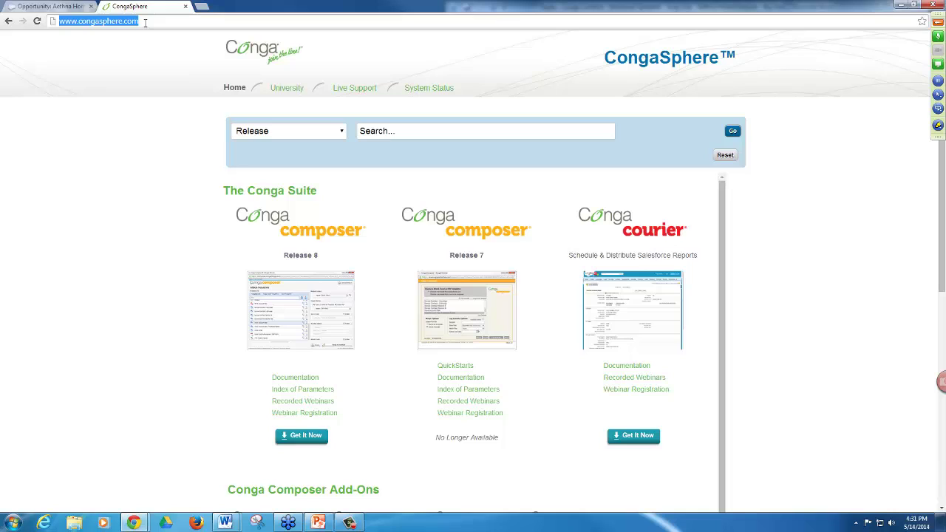
{"action": "left_click", "coordinate": [99, 22]}
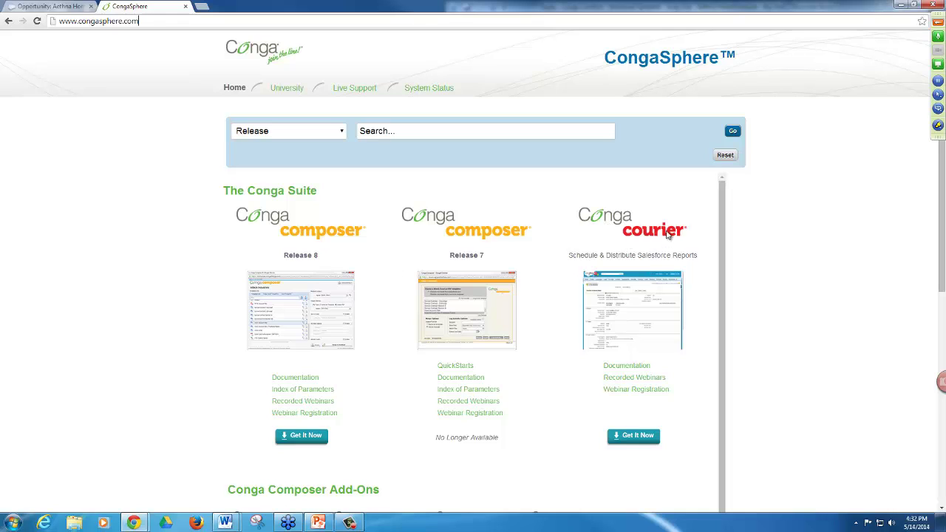
Step: Look through CongaSphere's product and add-on resources, and view the most popular use cases link in a separate tab
{"action": "scroll", "coordinate": [651, 259], "scroll_direction": "down", "scroll_amount": 1}
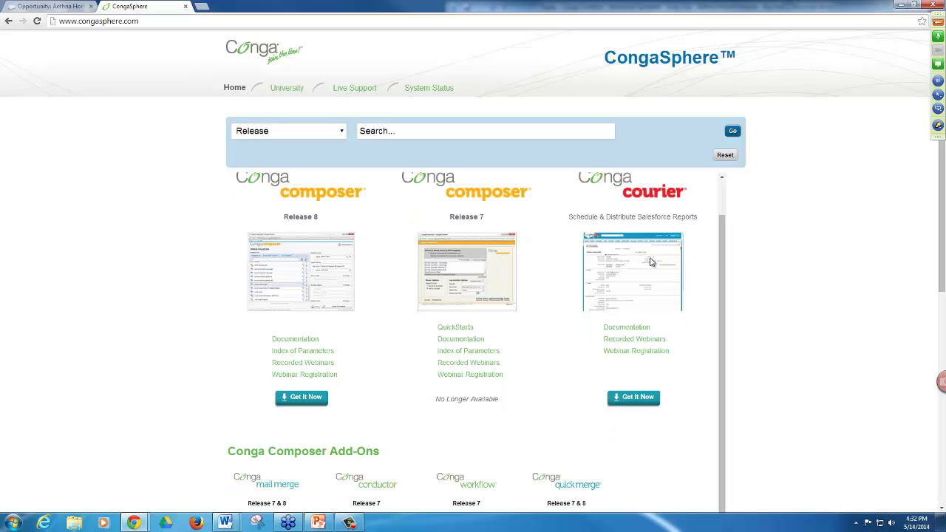
{"action": "scroll", "coordinate": [651, 262], "scroll_direction": "down", "scroll_amount": 4}
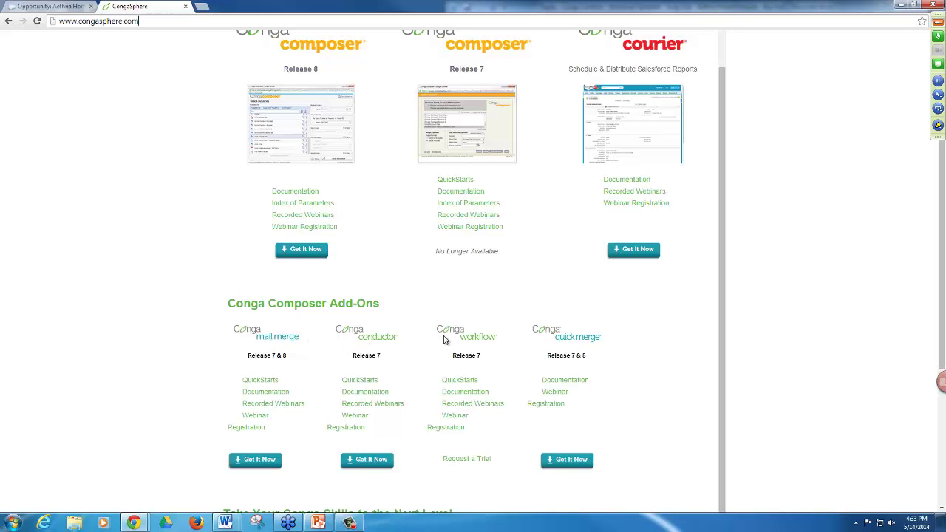
{"action": "scroll", "coordinate": [605, 349], "scroll_direction": "down", "scroll_amount": 4}
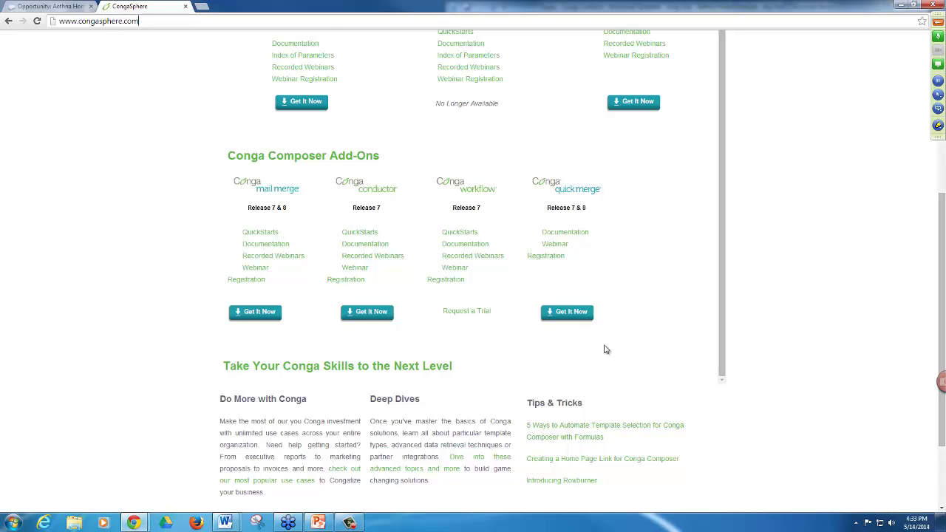
{"action": "scroll", "coordinate": [605, 349], "scroll_direction": "down", "scroll_amount": 1}
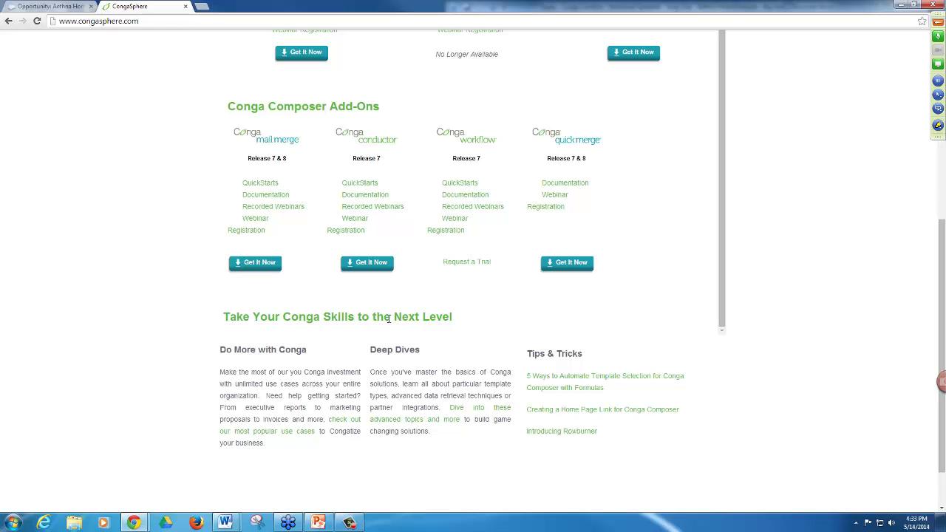
{"action": "right_click", "coordinate": [338, 424]}
{"action": "left_click", "coordinate": [370, 427]}
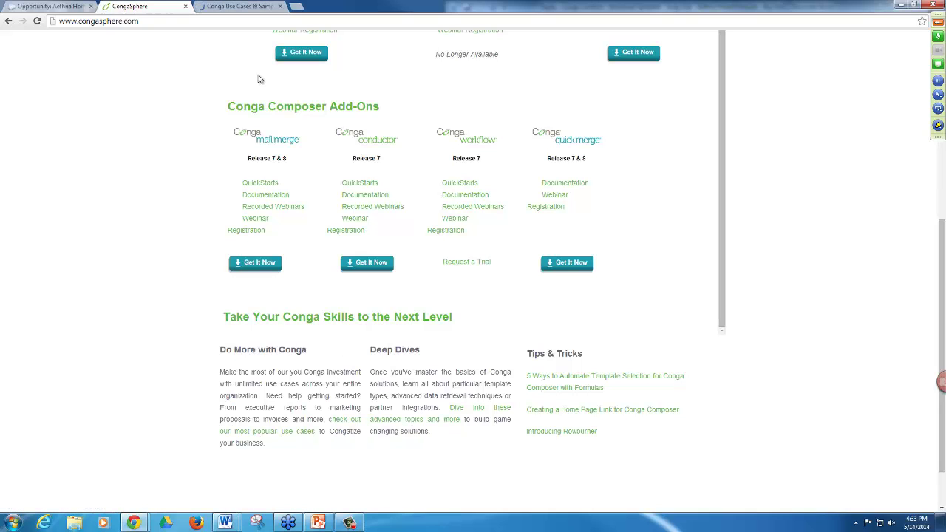
{"action": "left_click", "coordinate": [248, 7]}
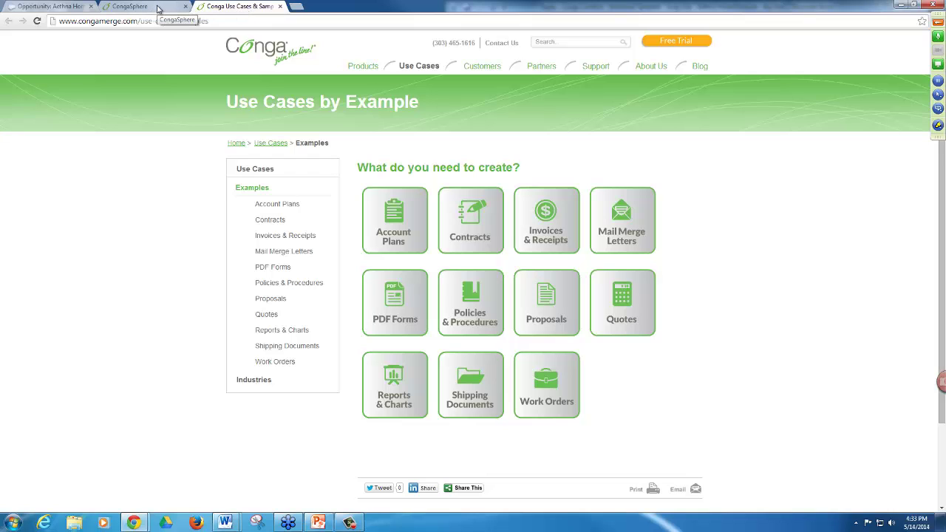
Step: Return to the CongaSphere resources and view the Deep Dives link on advanced topics in a separate tab
{"action": "left_click", "coordinate": [158, 9]}
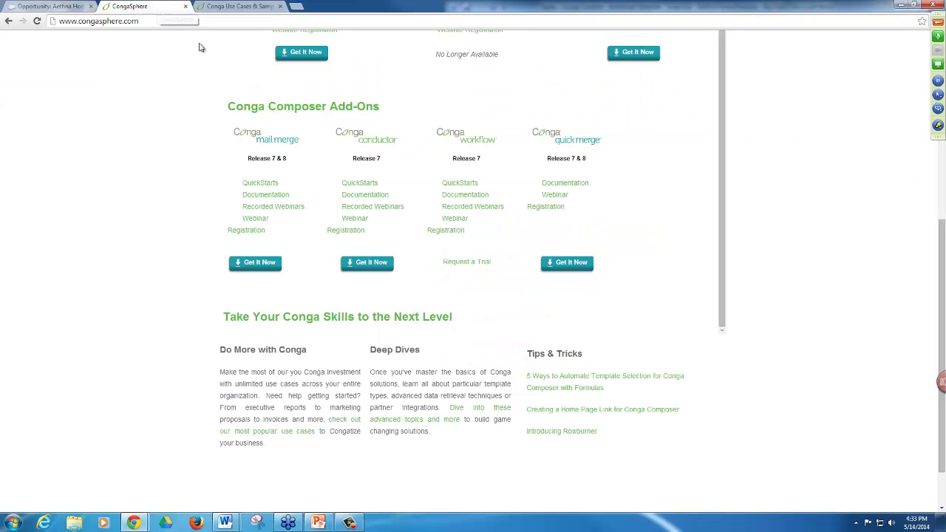
{"action": "right_click", "coordinate": [457, 414]}
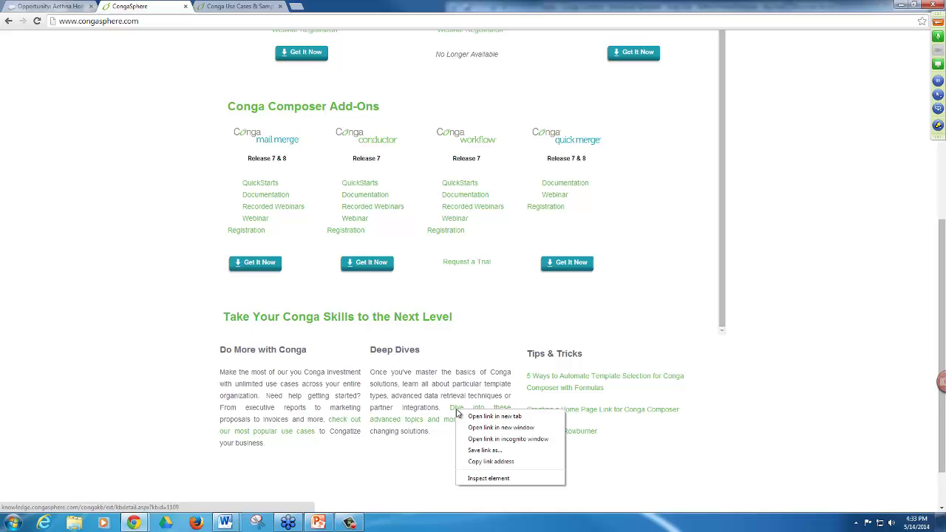
{"action": "left_click", "coordinate": [494, 416]}
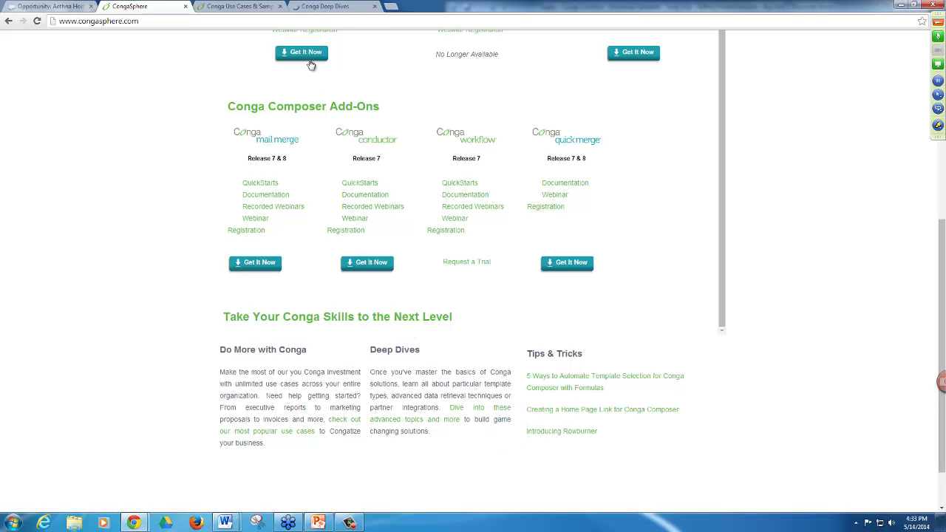
{"action": "left_click", "coordinate": [317, 6]}
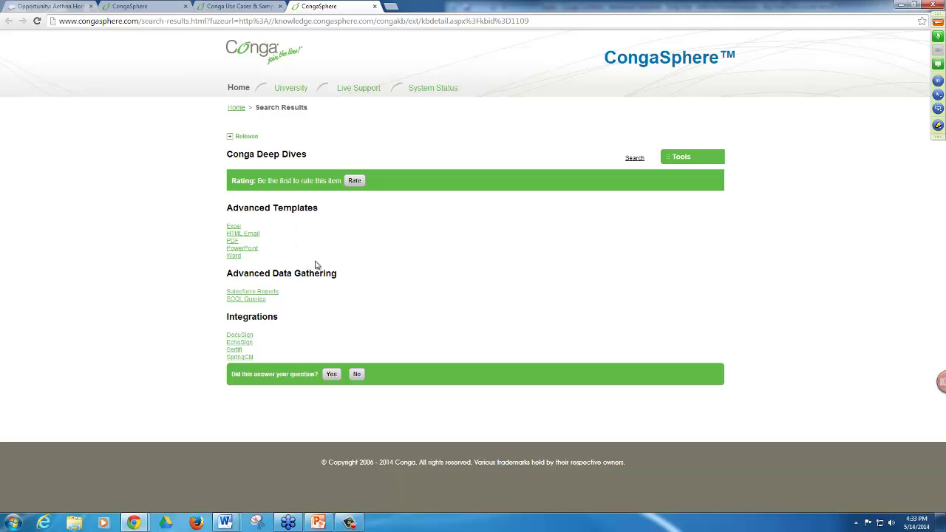
Step: Go back to the CongaSphere home page, look over its Tips & Tricks and product resources, and open the Conga University page
{"action": "left_click", "coordinate": [145, 9]}
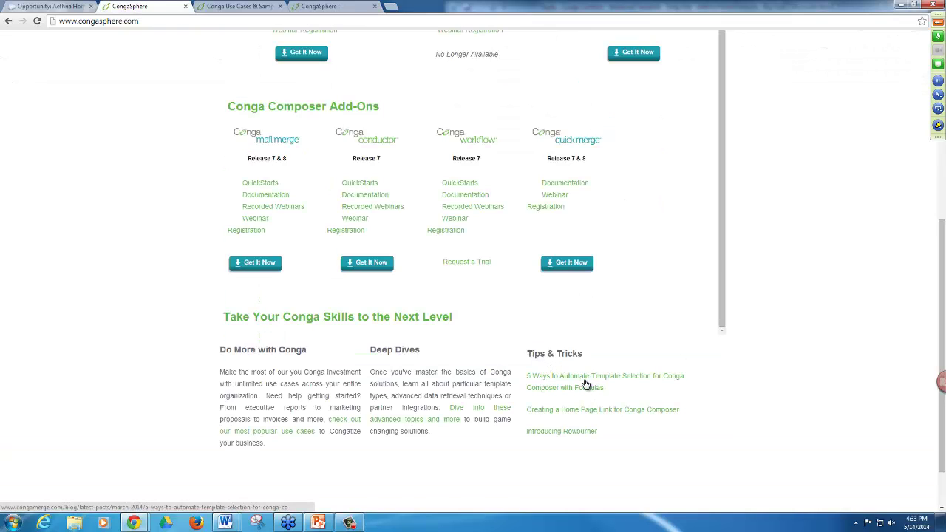
{"action": "scroll", "coordinate": [603, 386], "scroll_direction": "up", "scroll_amount": 3}
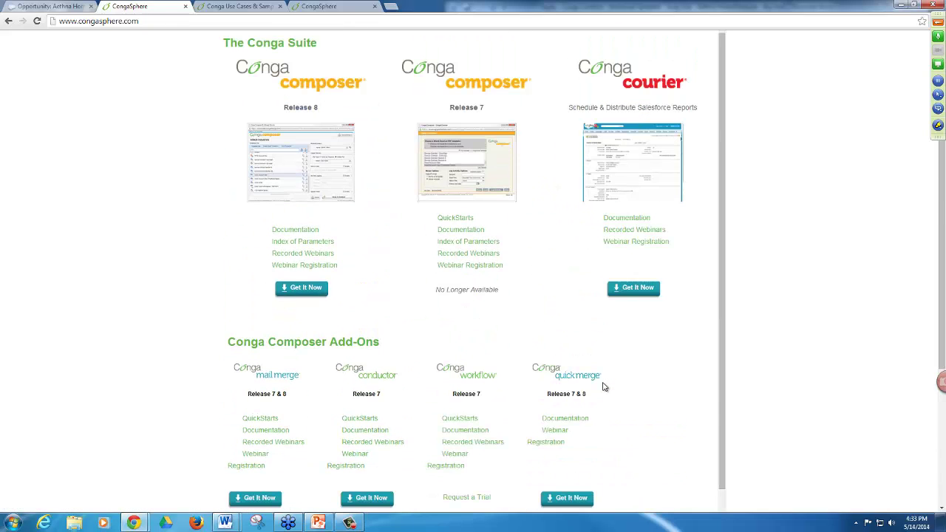
{"action": "scroll", "coordinate": [603, 386], "scroll_direction": "up", "scroll_amount": 2}
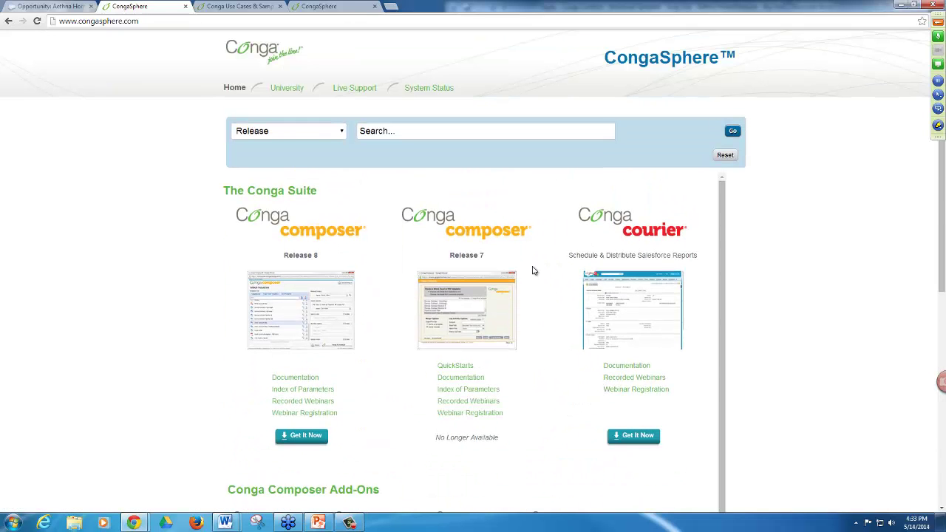
{"action": "left_click", "coordinate": [383, 130]}
{"action": "left_click", "coordinate": [273, 91]}
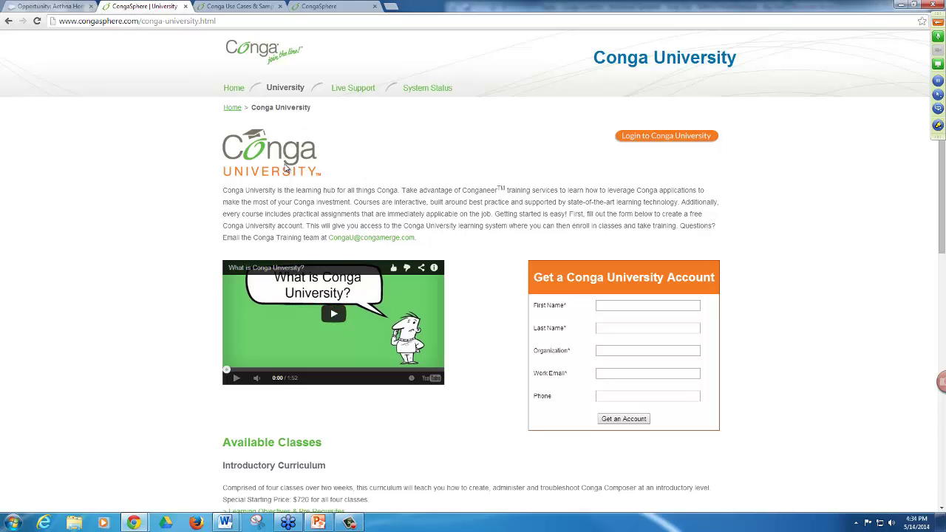
Step: Open CongaSphere's Live Support page and review its common solutions, error messages, case submission and contact sections
{"action": "left_click", "coordinate": [350, 92]}
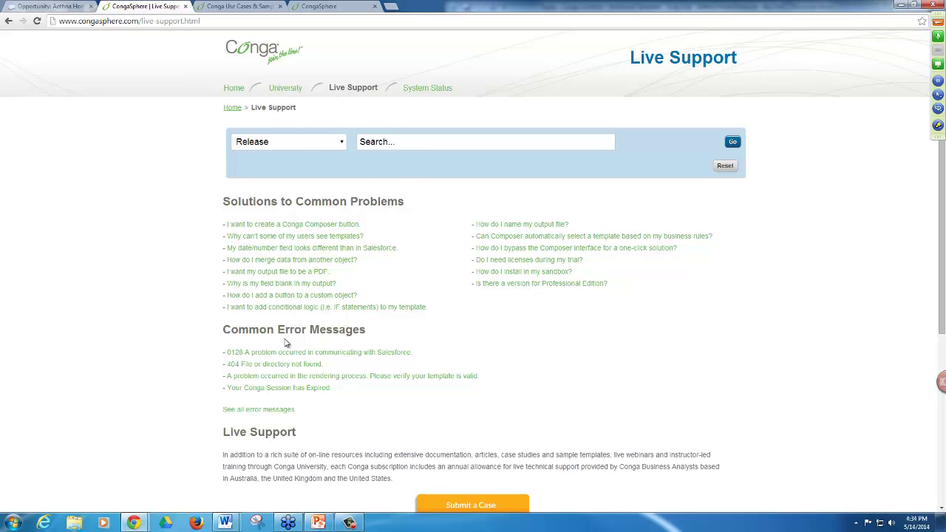
{"action": "scroll", "coordinate": [285, 342], "scroll_direction": "down", "scroll_amount": 3}
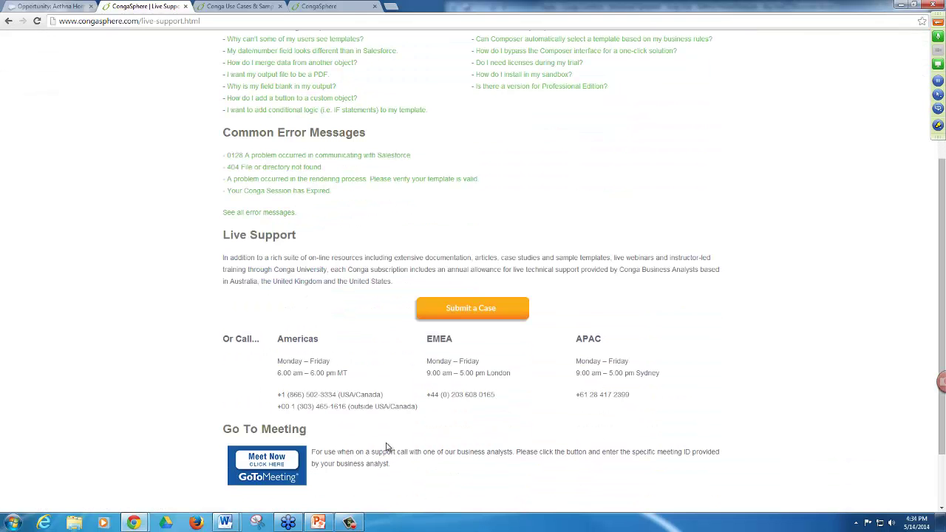
{"action": "scroll", "coordinate": [388, 443], "scroll_direction": "up", "scroll_amount": 3}
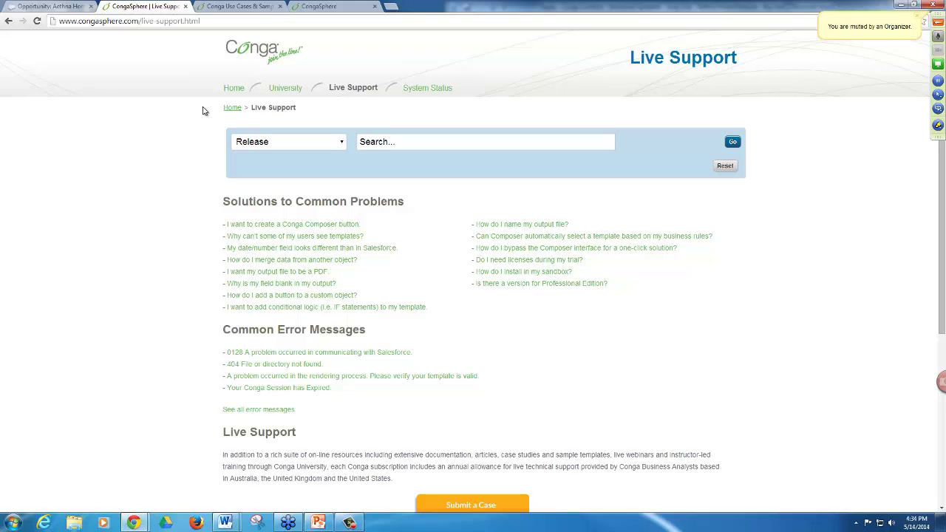
Step: Switch to the PowerPoint presentation, start the slide show from the Q & A slide, and advance to the Training Webinars slide
{"action": "left_click", "coordinate": [323, 514]}
{"action": "left_click", "coordinate": [81, 247]}
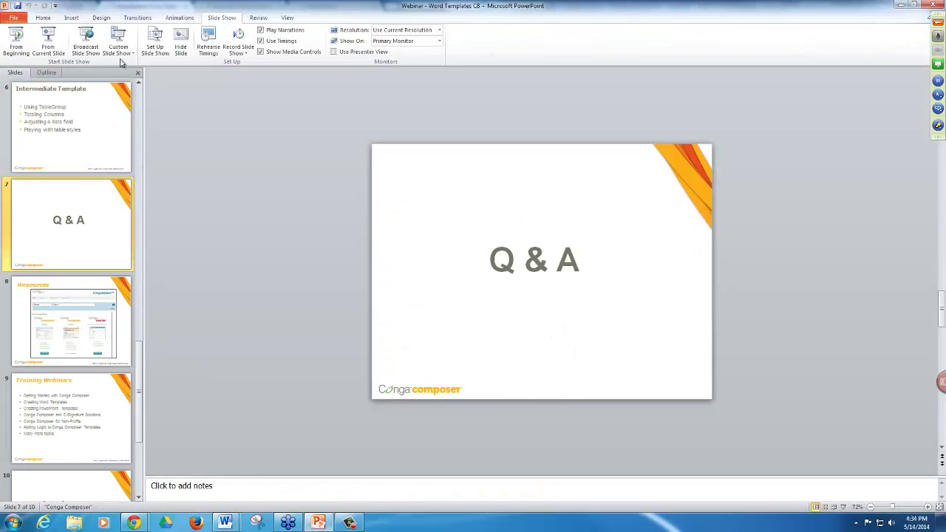
{"action": "left_click", "coordinate": [48, 41]}
{"action": "left_click", "coordinate": [427, 253]}
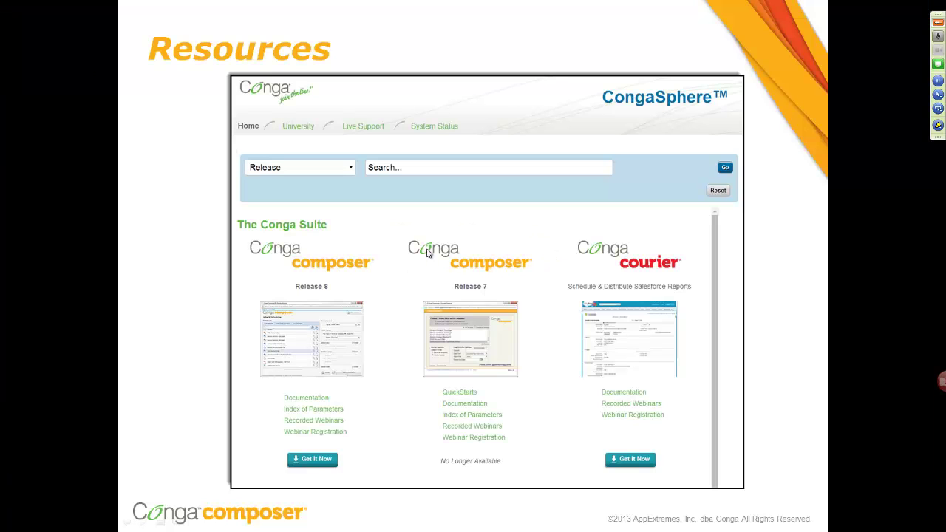
{"action": "left_click", "coordinate": [427, 253]}
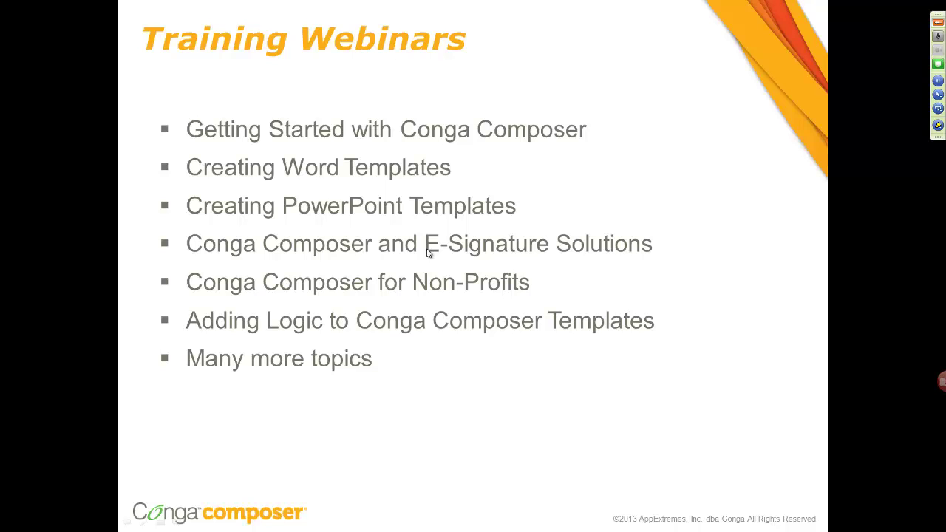